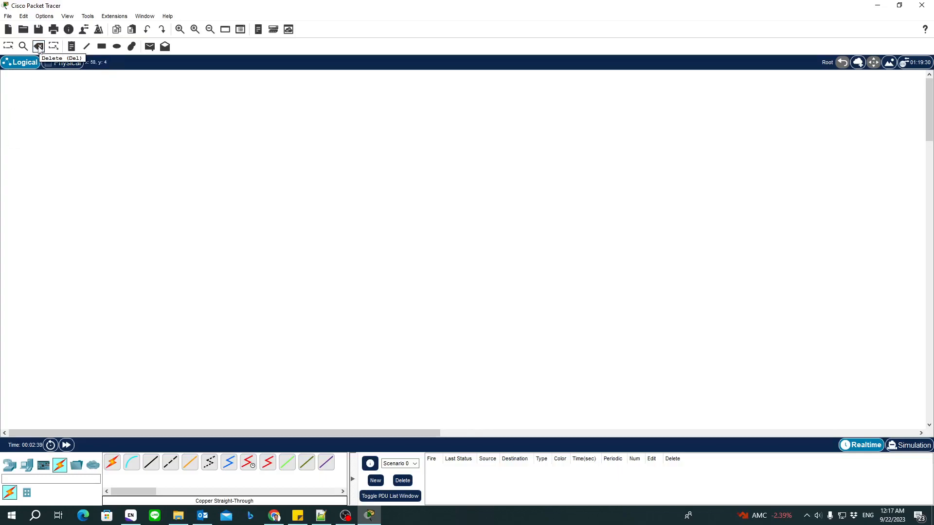
Place two PCs side by side in the lower part of the empty logical workspace
left_click(8, 46)
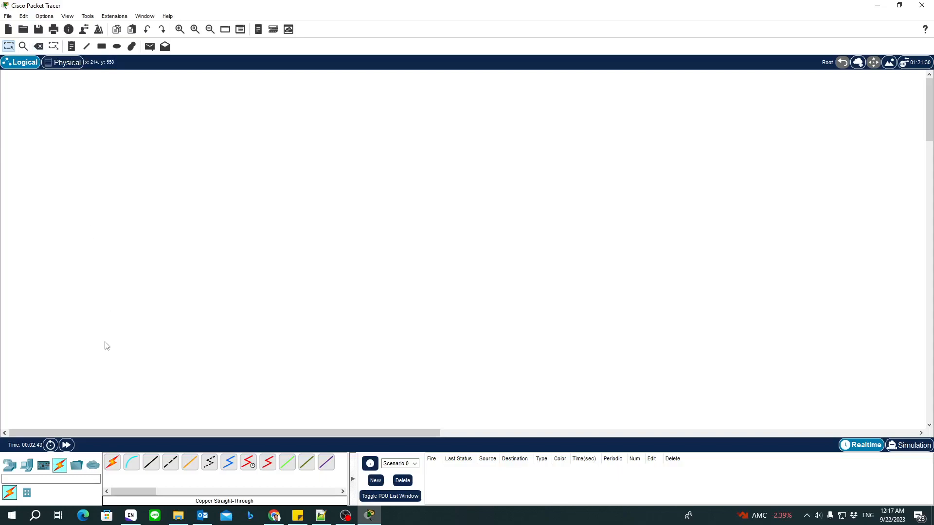
left_click(11, 466)
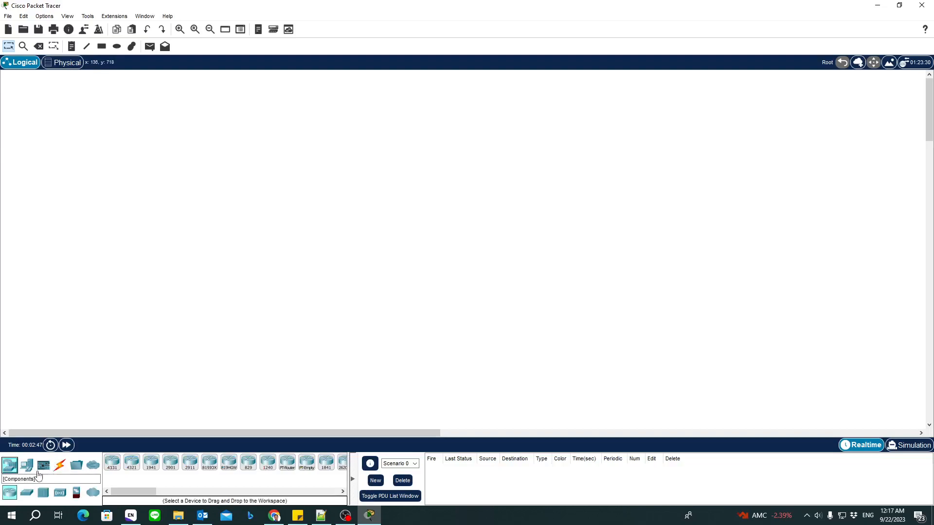
left_click(28, 467)
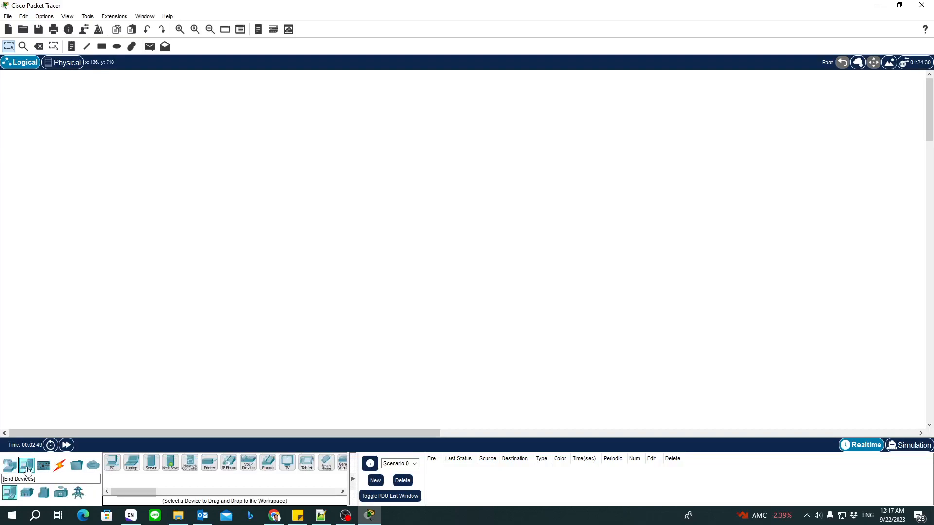
left_click_drag(112, 462, 114, 327)
left_click_drag(111, 462, 148, 391)
left_click_drag(189, 330, 189, 330)
Add a laptop up and to the right of the two PCs, and a server well above the first PC
left_click_drag(131, 462, 271, 272)
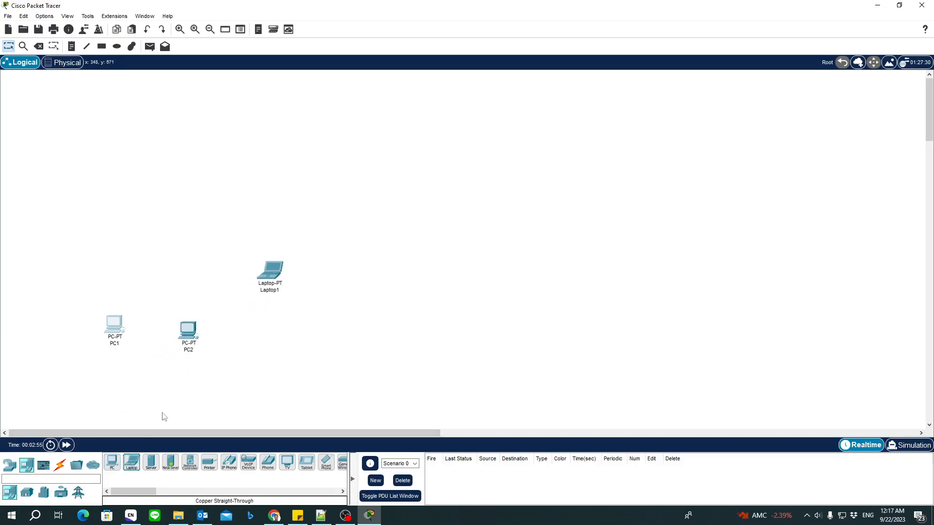
left_click_drag(151, 462, 134, 275)
left_click_drag(128, 167, 129, 167)
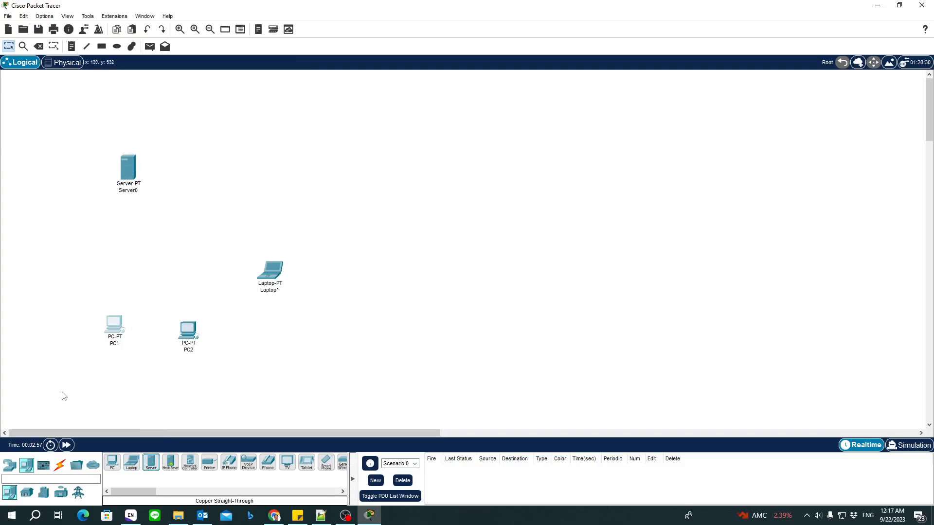
Add a 2960 switch between the server and the two PCs
left_click(11, 466)
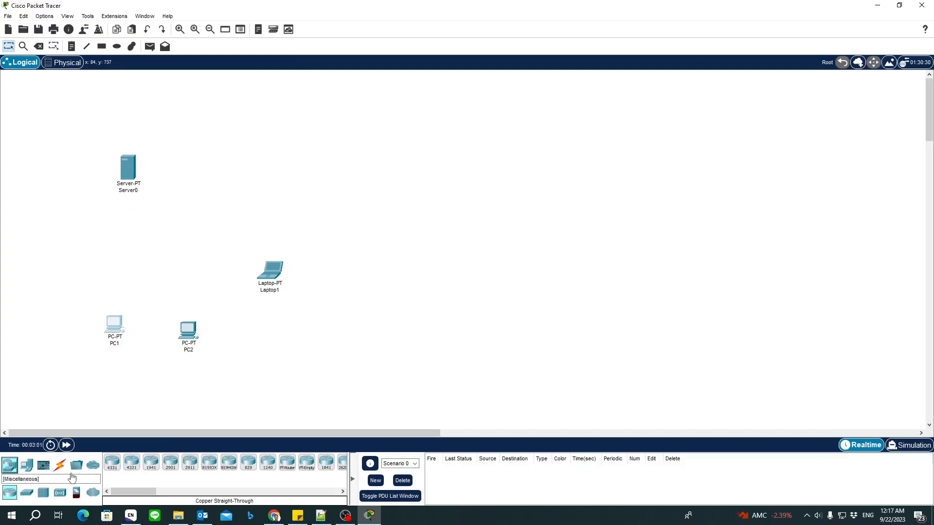
left_click(27, 493)
left_click(112, 462)
left_click(158, 260)
left_click(166, 263)
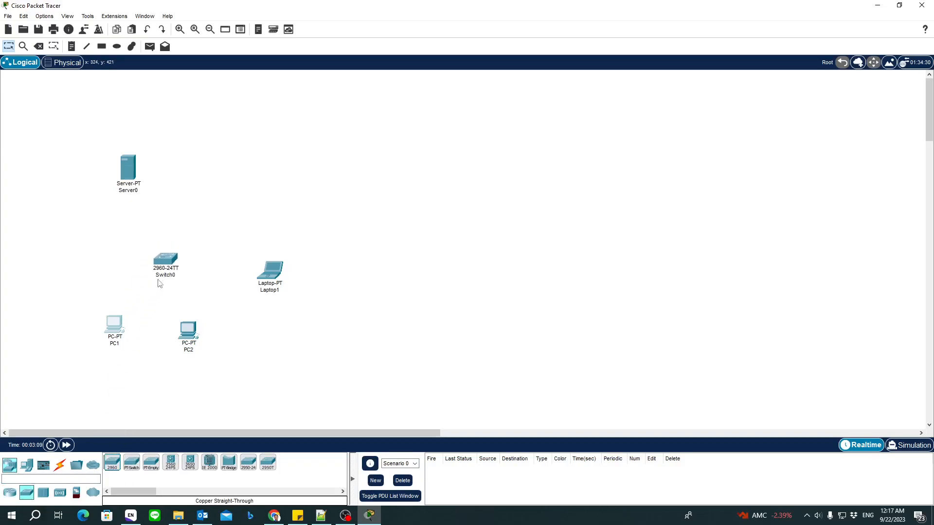
Add a Home Router wireless device above and slightly left of the laptop
left_click(59, 492)
left_click(228, 462)
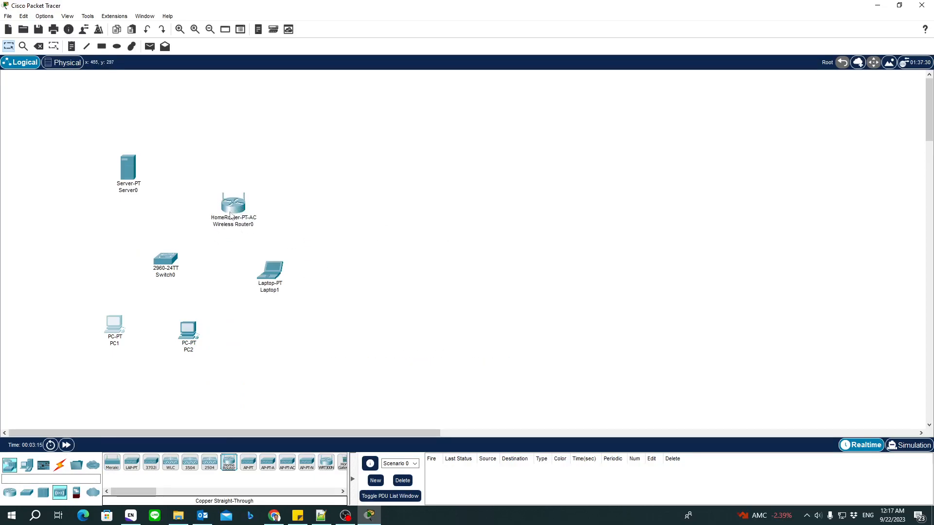
left_click_drag(234, 211, 236, 205)
Space out the layout around the switch by moving the server and both PCs lower and nudging the laptop to the right
left_click_drag(127, 169, 126, 192)
left_click_drag(188, 337, 204, 337)
left_click_drag(119, 335, 116, 351)
left_click_drag(274, 275, 279, 274)
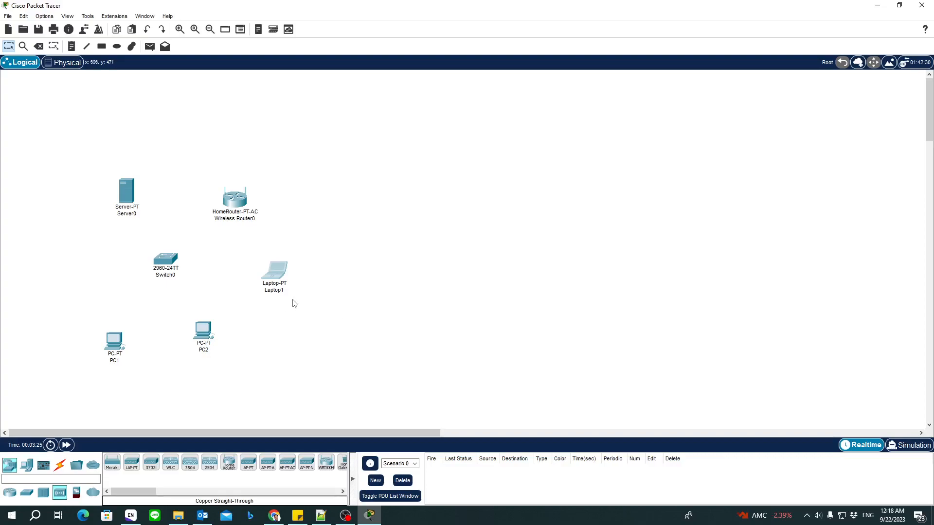
left_click_drag(205, 335, 206, 345)
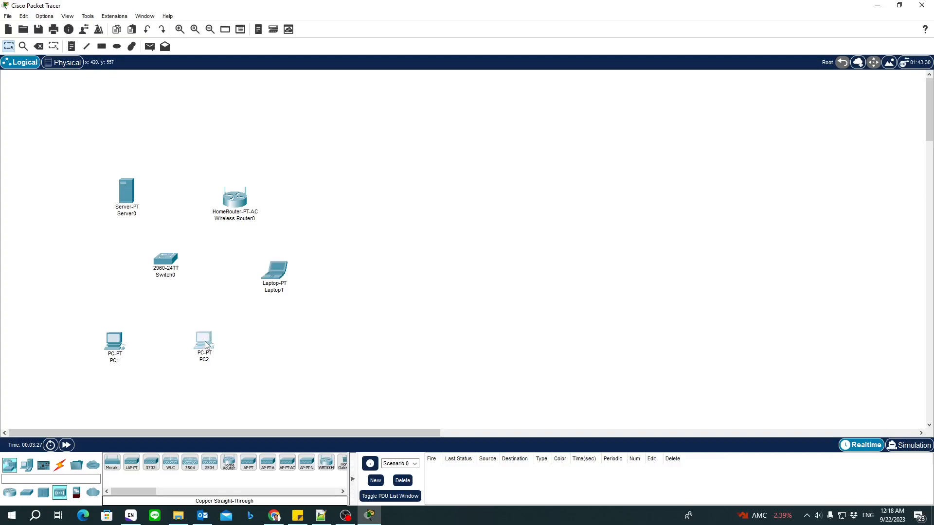
Rename PC1 to "My PC"
mouse_move(117, 364)
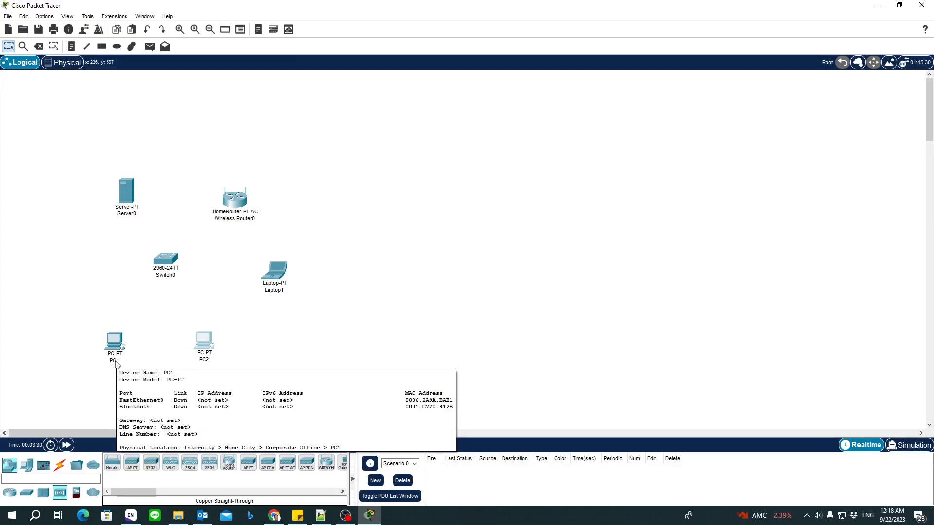
left_click(116, 362)
double_click(116, 361)
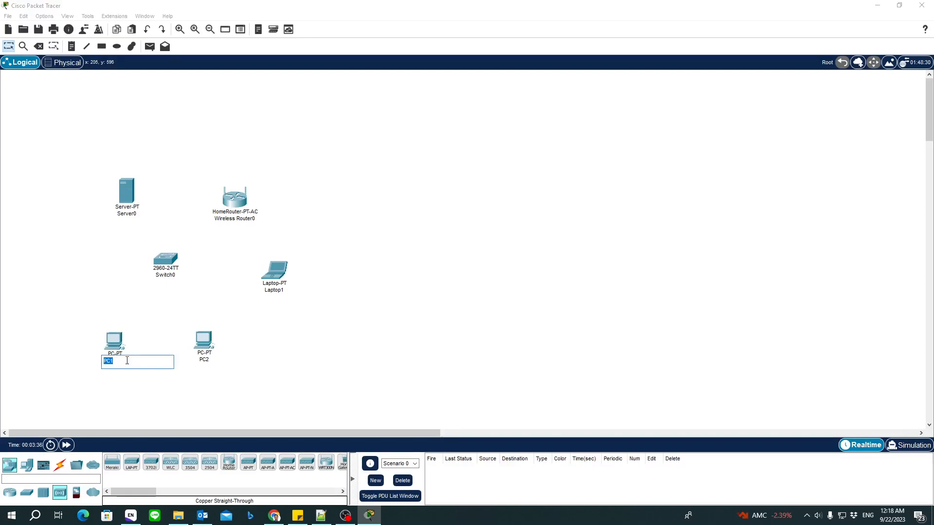
type("My PC")
Rename PC2 to "My brother's PC"
left_click(203, 358)
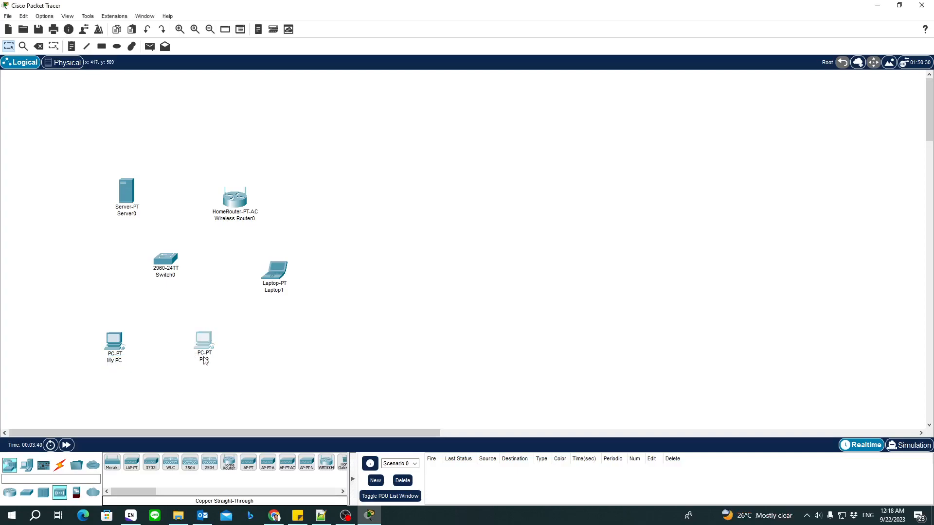
left_click_drag(205, 359, 152, 358)
type("M")
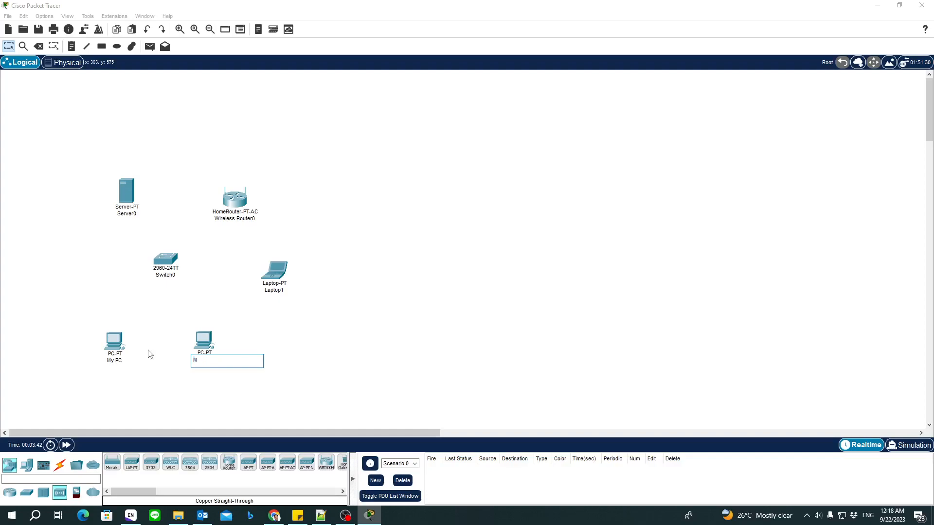
type("y brother")
type(" P")
key("BackSpace")
key("BackSpace")
type("'s PC")
Rename the laptop to "My father's laptop"
left_click(274, 290)
key("ctrl+a")
type("My father")
key("BackSpace")
type("er's laptop")
key("Return")
Rename the 2960 switch to "Home switch" and the wireless router to "Home AP"
left_click(171, 275)
type("Ho")
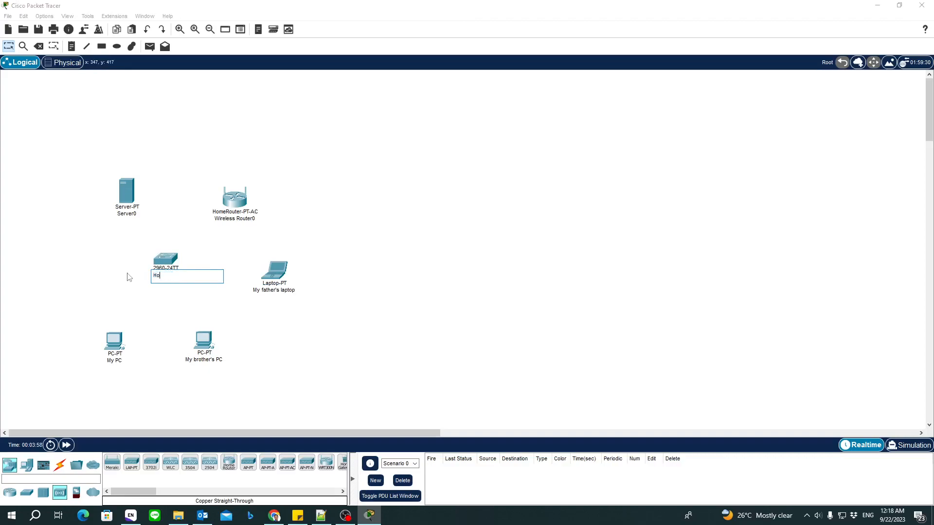
type("me switch")
left_click(230, 219)
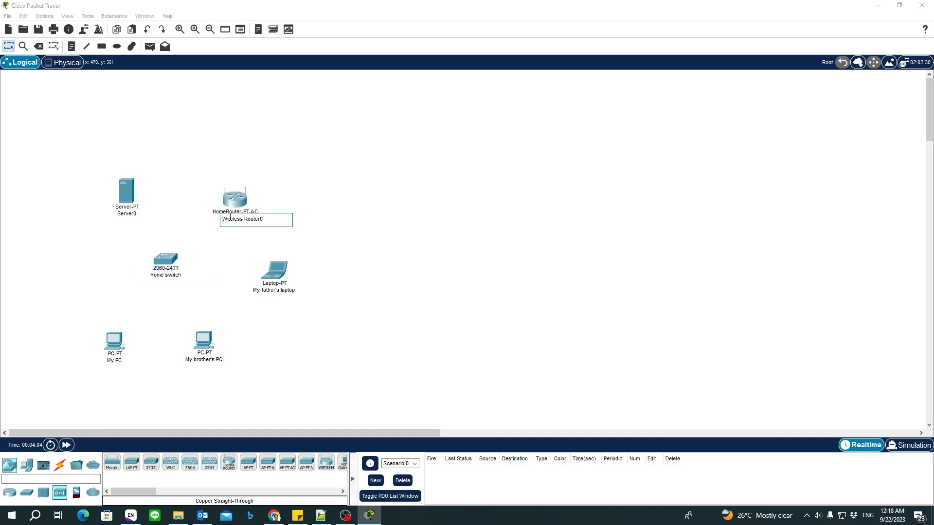
key("ctrl+a")
type("Home AP")
Rename the server to "Home server (Game server)"
left_click(122, 214)
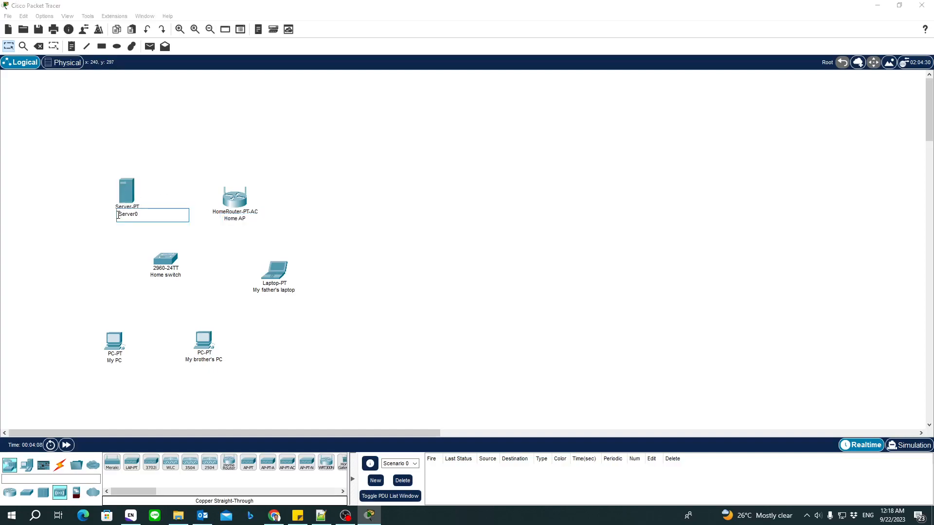
key("ctrl+a")
type("Home server")
key("Return")
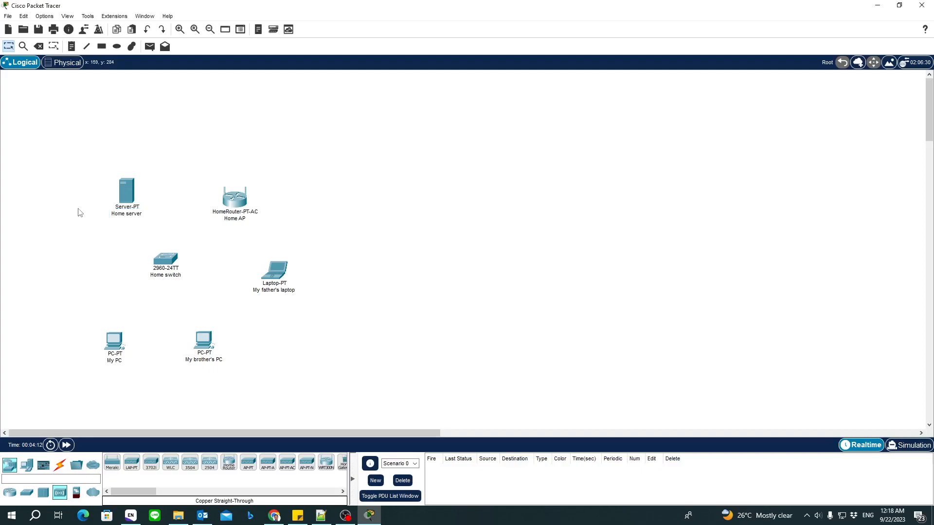
left_click(134, 214)
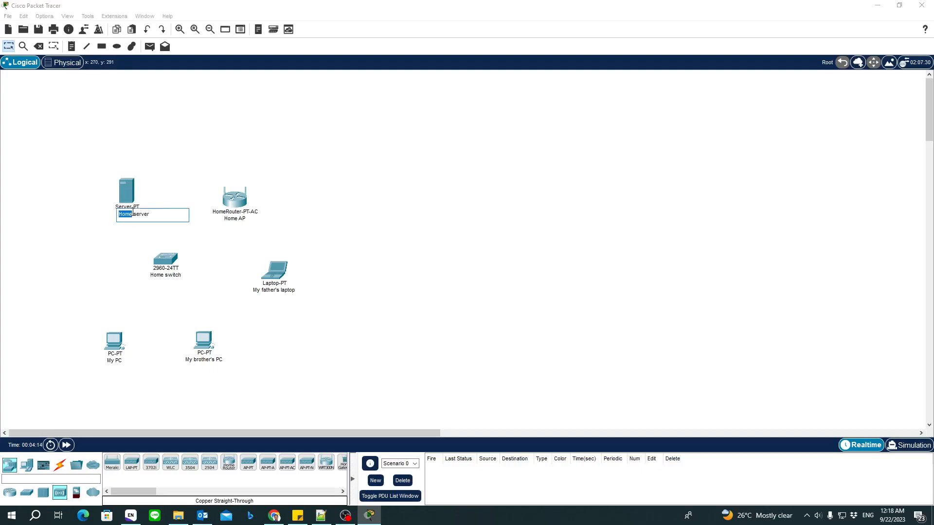
type("(Game server)")
left_click(354, 234)
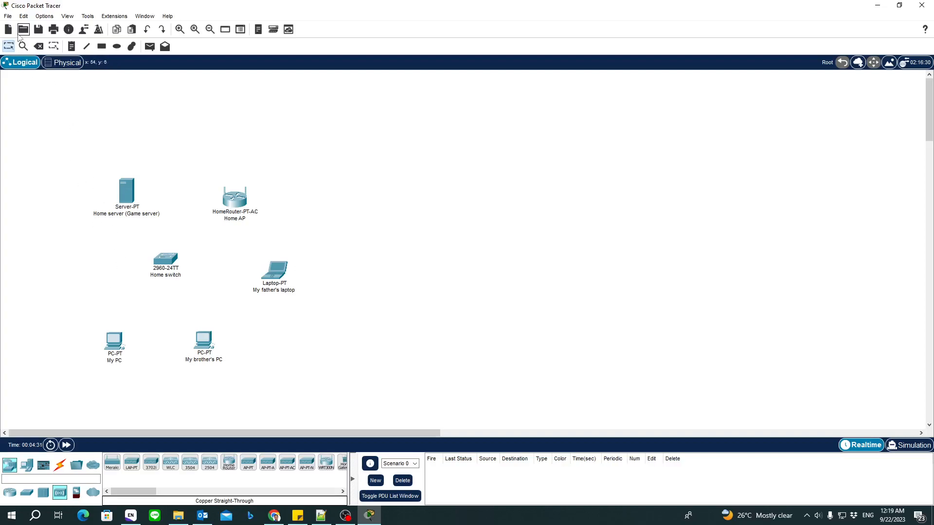
Place text notes reading 192.168.1.2 below My PC and 192.168.1.3 below My brother's PC
left_click(72, 47)
left_click(80, 370)
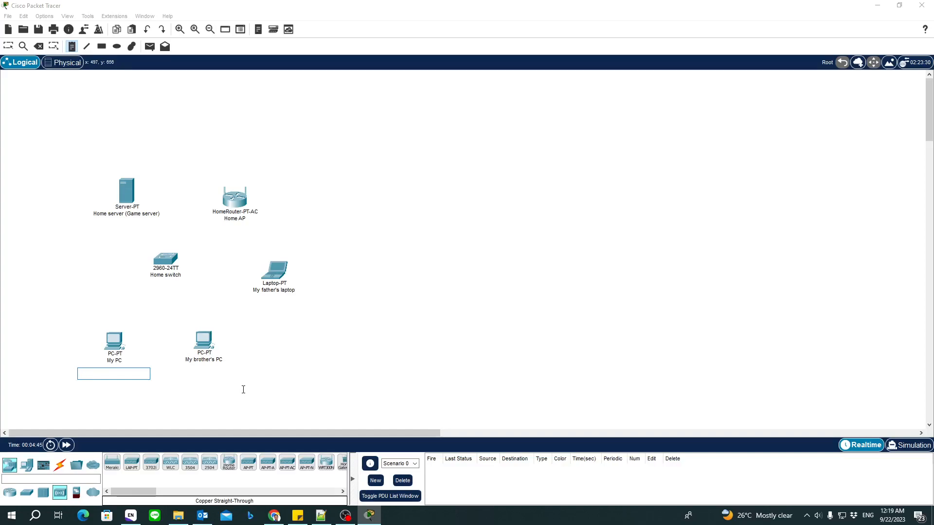
type("192.168.1.2")
left_click(191, 370)
type("1")
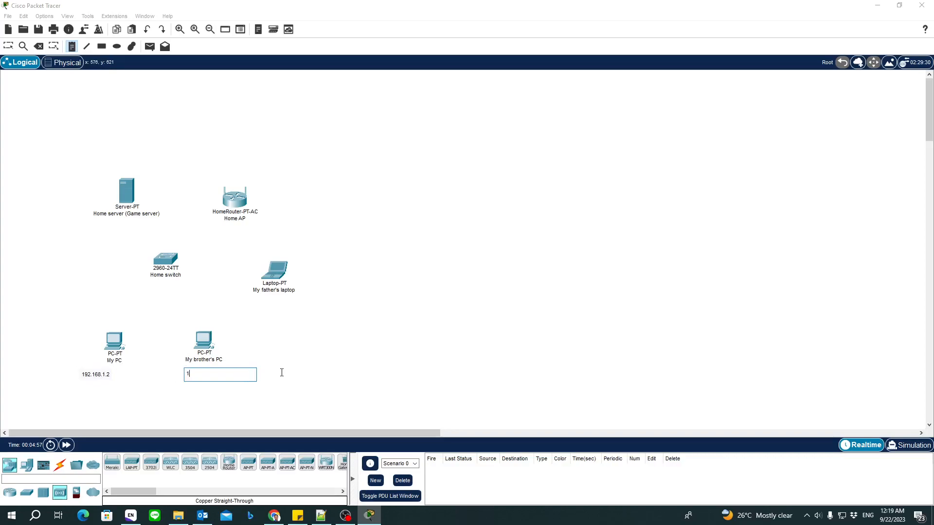
type("92.168.1.3")
Add text notes reading 192.168.1.1 above the Home AP and 192.168.1.4 above the server
left_click(230, 165)
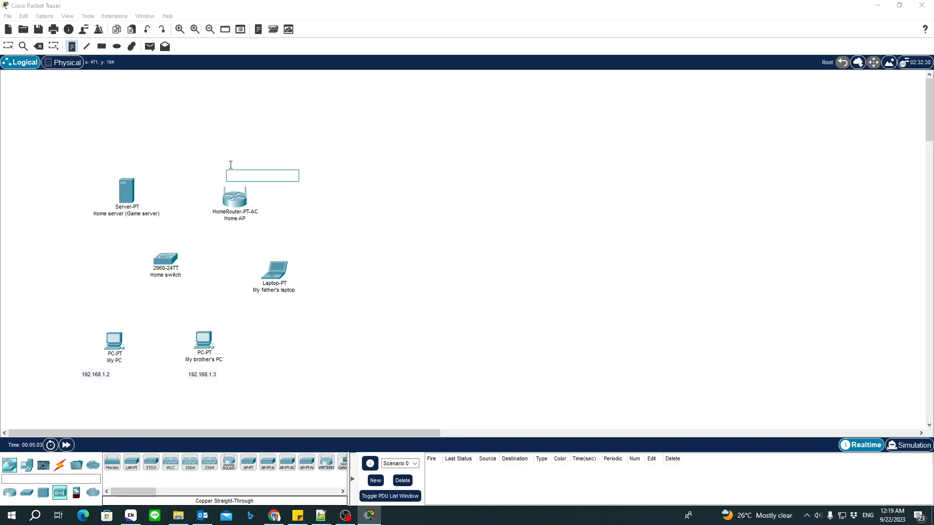
type("192.168.1.1")
left_click(265, 301)
left_click(112, 159)
type("192.168")
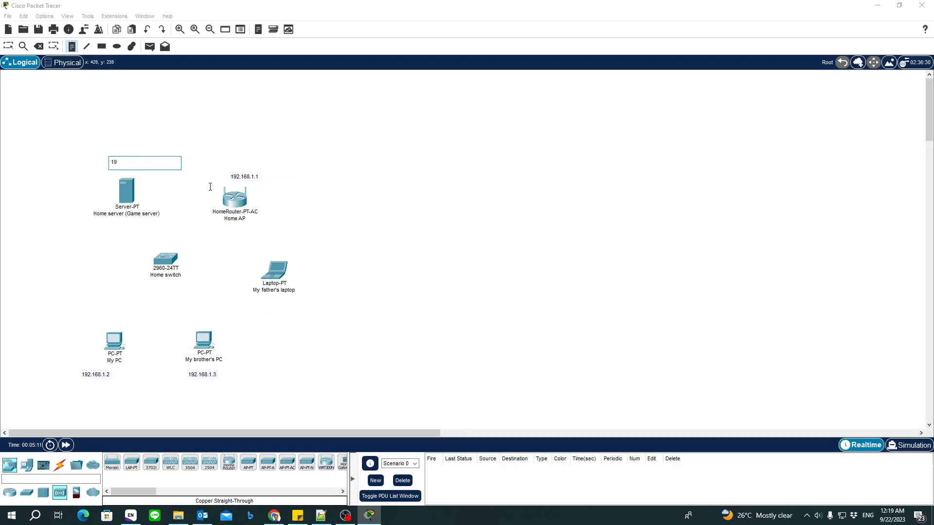
type(".1.4")
Add a text note reading 192.168.1.5 below My father's laptop and leave the note tool
left_click(261, 298)
type("192.1")
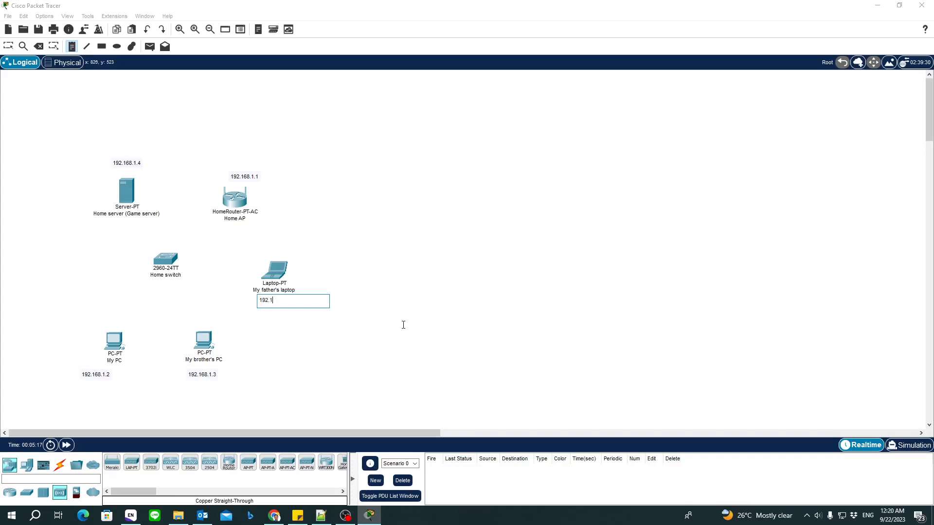
type("68.1.5")
left_click(376, 305)
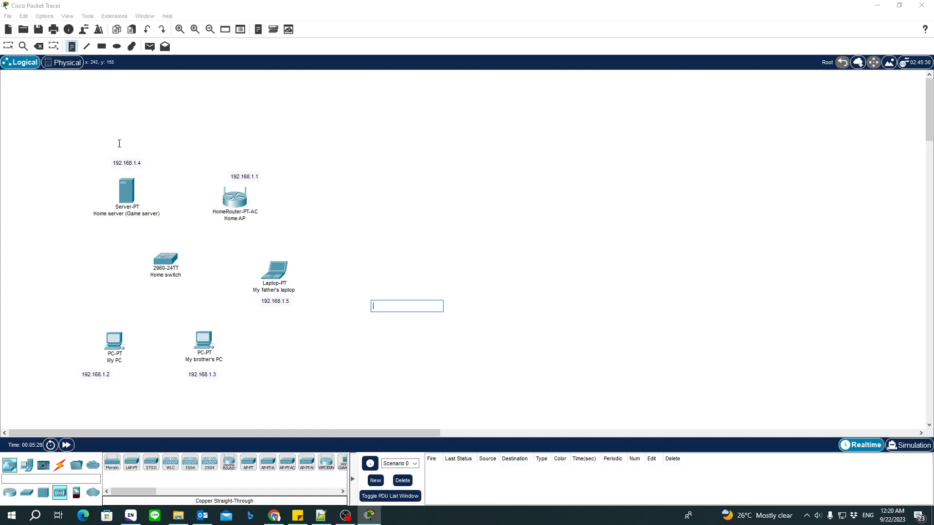
left_click(22, 47)
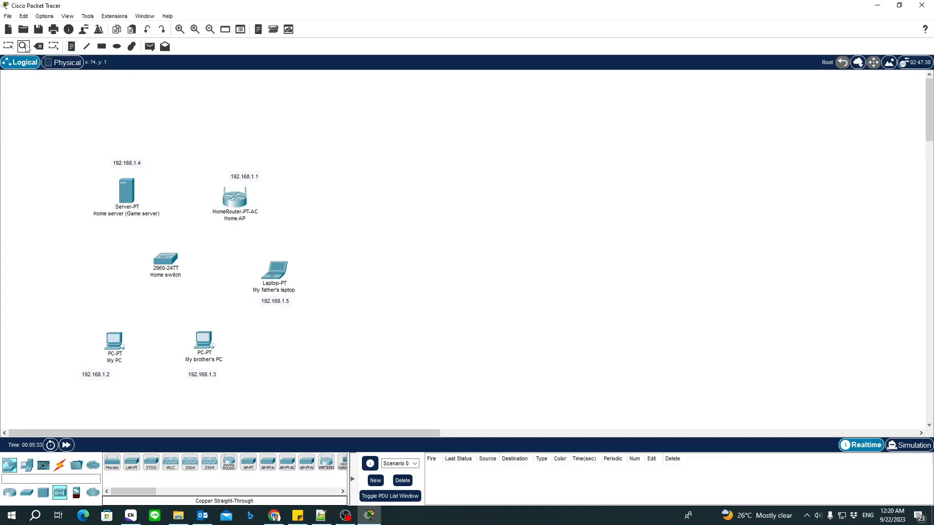
key("Escape")
Align the IP address notes with their devices, moving the 192.168.1.5 note above the laptop
left_click(126, 165)
left_click_drag(126, 166, 127, 171)
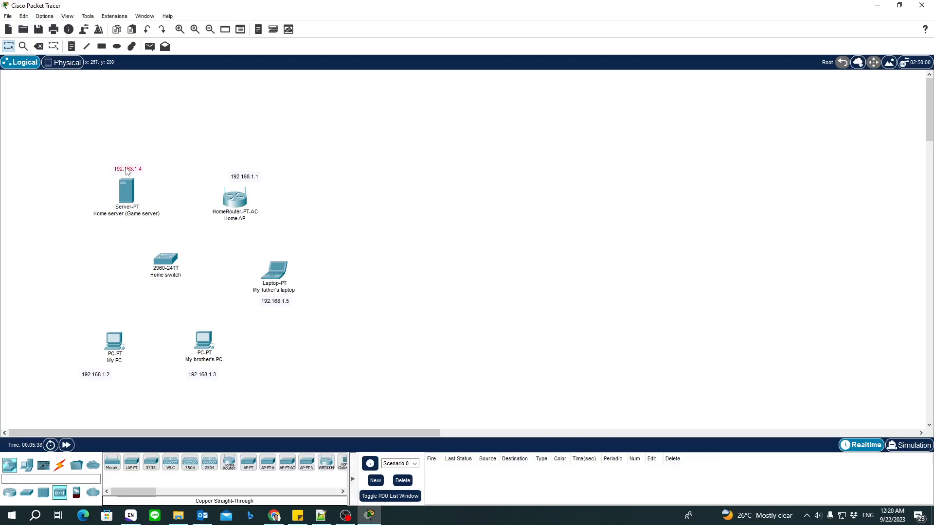
left_click(10, 49)
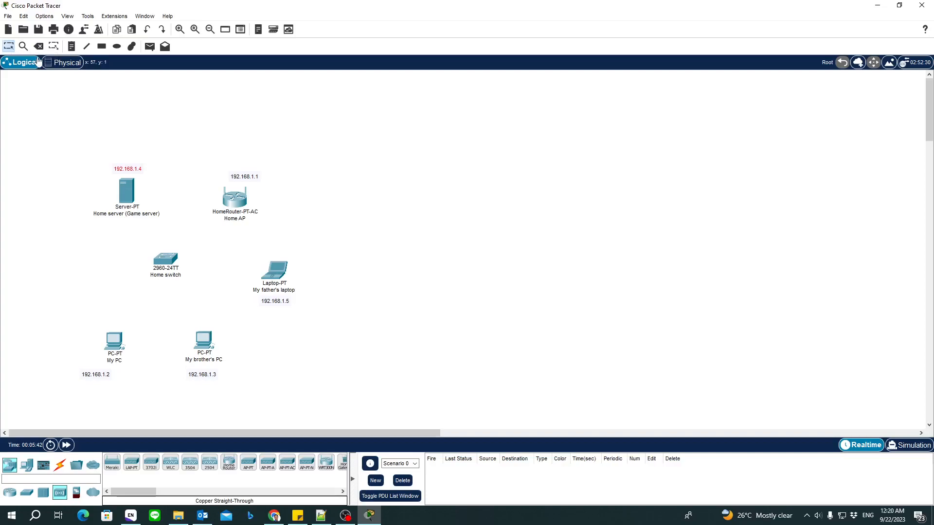
left_click_drag(231, 178, 221, 181)
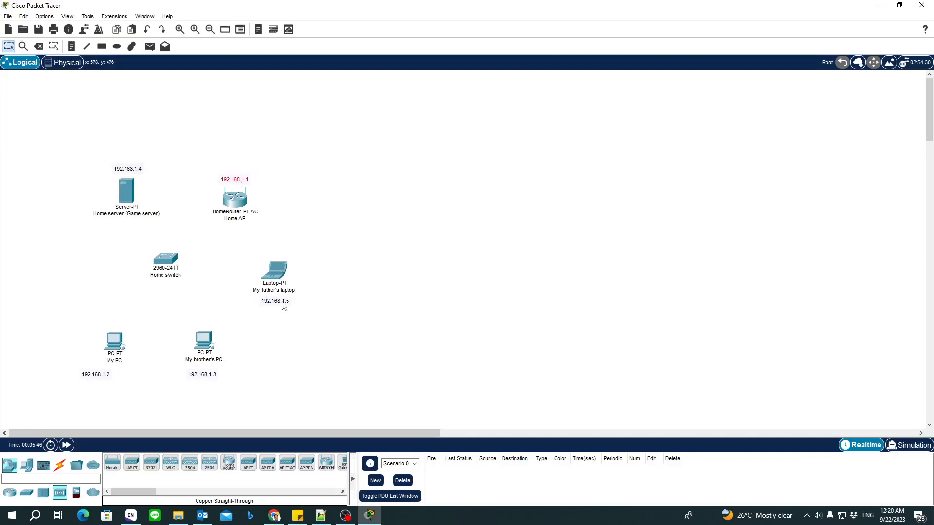
left_click_drag(282, 304, 289, 254)
left_click_drag(210, 375, 206, 373)
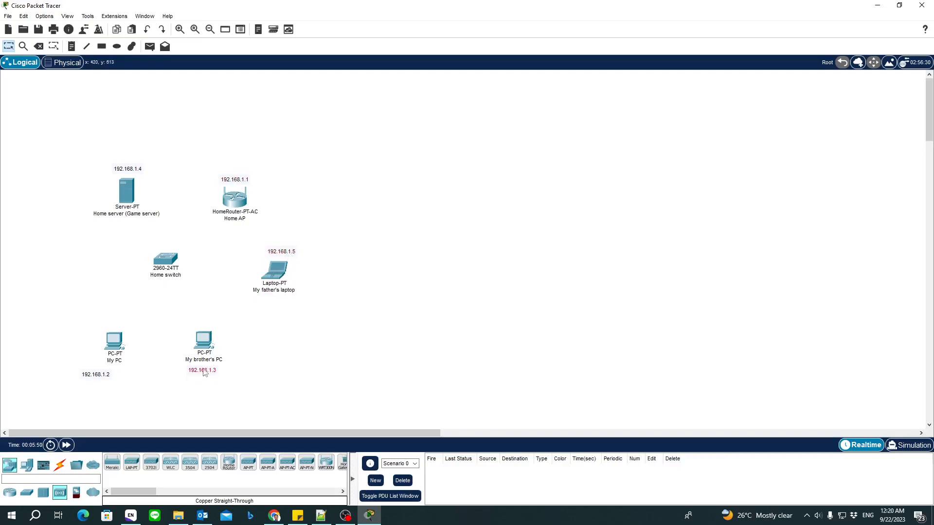
left_click_drag(90, 375, 108, 373)
left_click(127, 171)
left_click_drag(128, 176, 128, 173)
Connect My PC's FastEthernet0 port to the Home switch's FastEthernet0/1 port with a copper straight-through cable
mouse_move(168, 275)
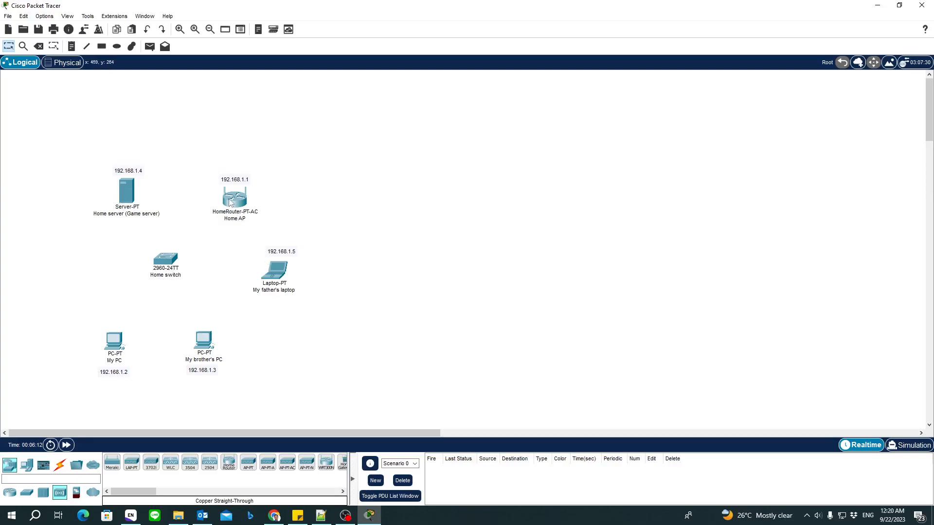
mouse_move(237, 206)
left_click(60, 466)
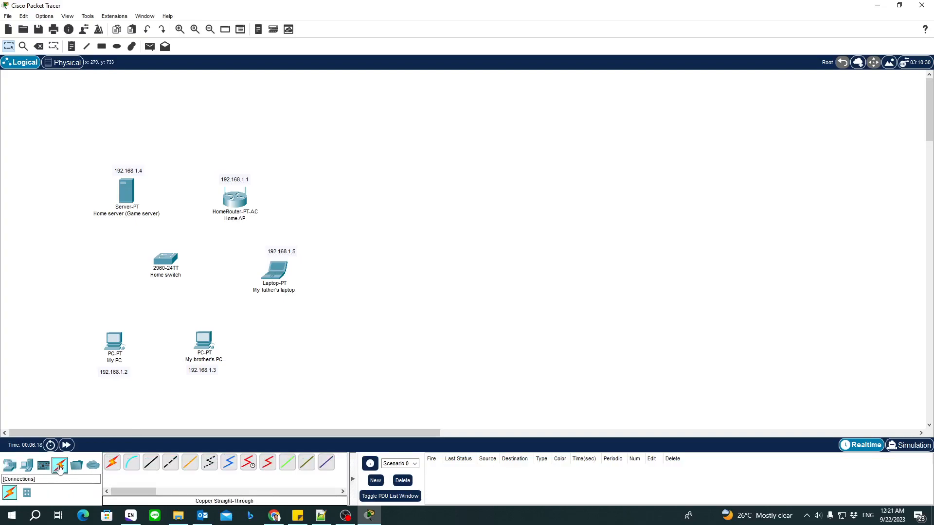
left_click(152, 465)
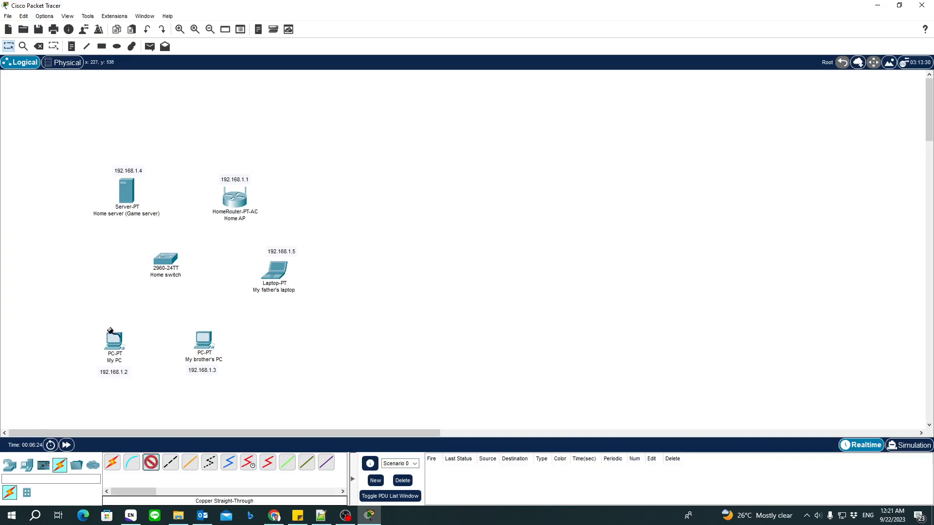
left_click(113, 339)
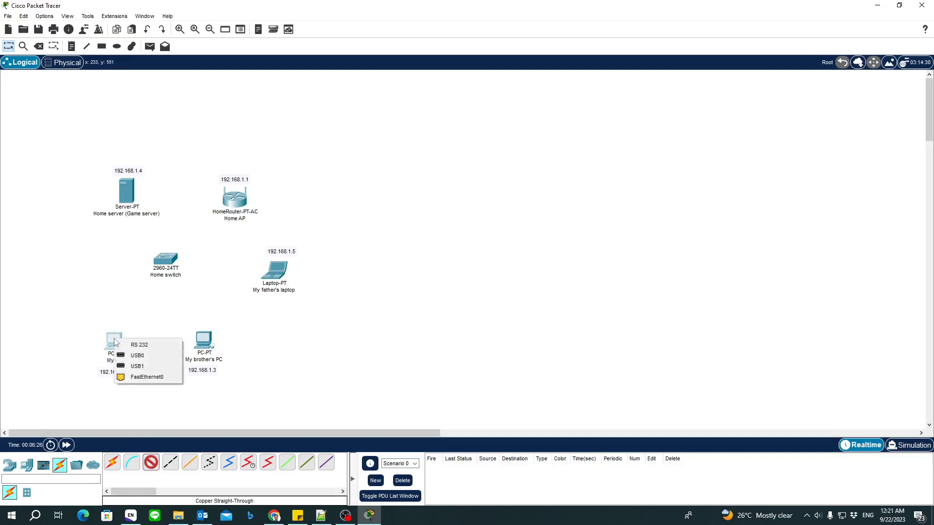
left_click(140, 379)
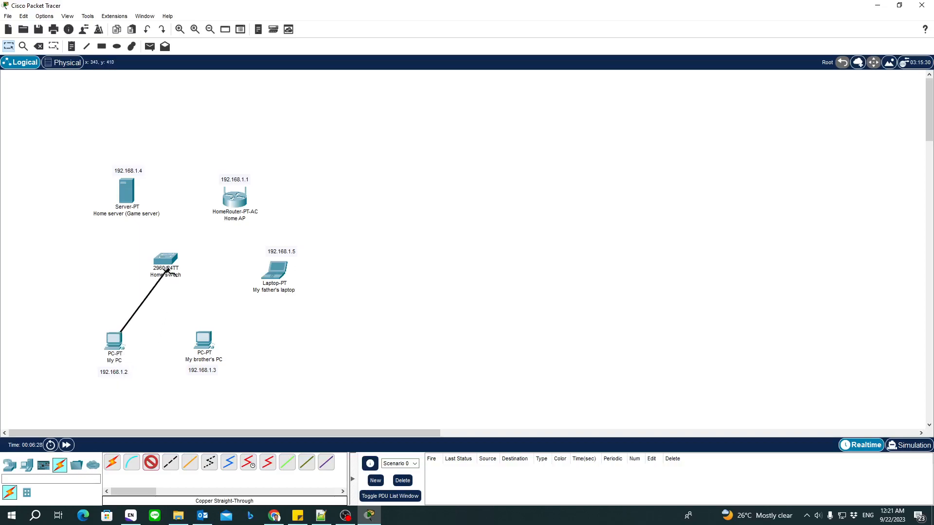
left_click(166, 259)
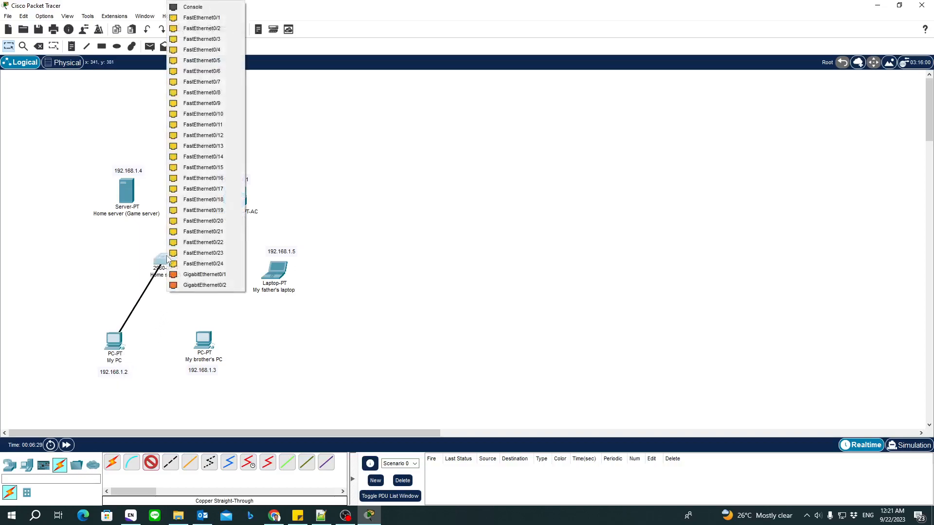
left_click(203, 18)
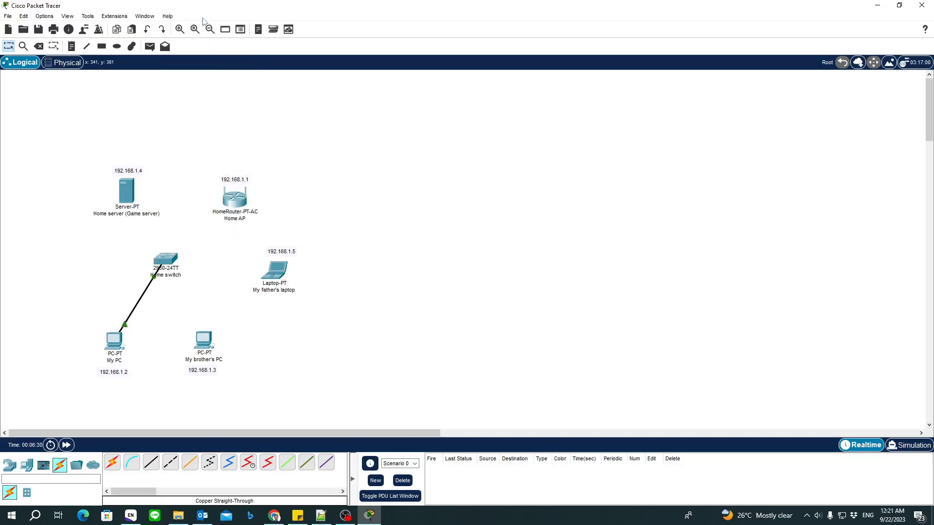
Connect My brother's PC's FastEthernet0 port to the Home switch's FastEthernet0/2 port with a copper straight-through cable
left_click(151, 462)
left_click(203, 339)
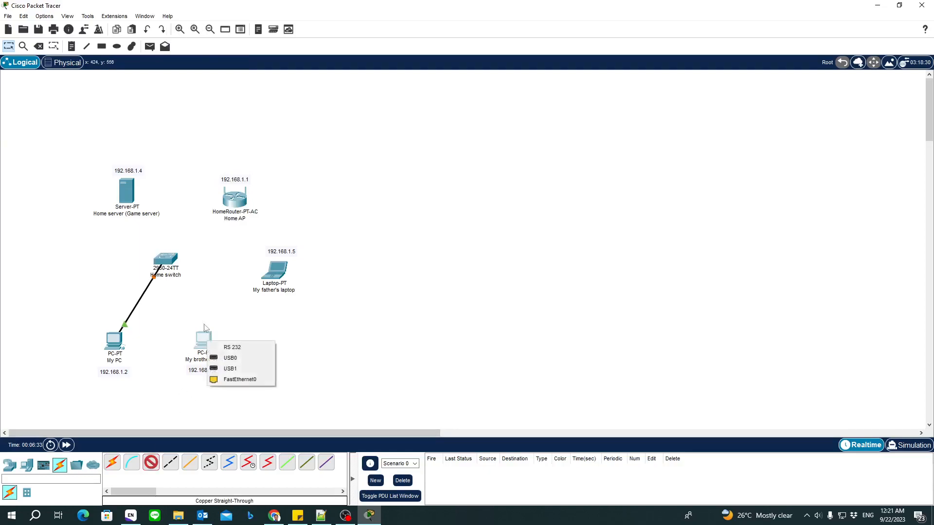
left_click(240, 379)
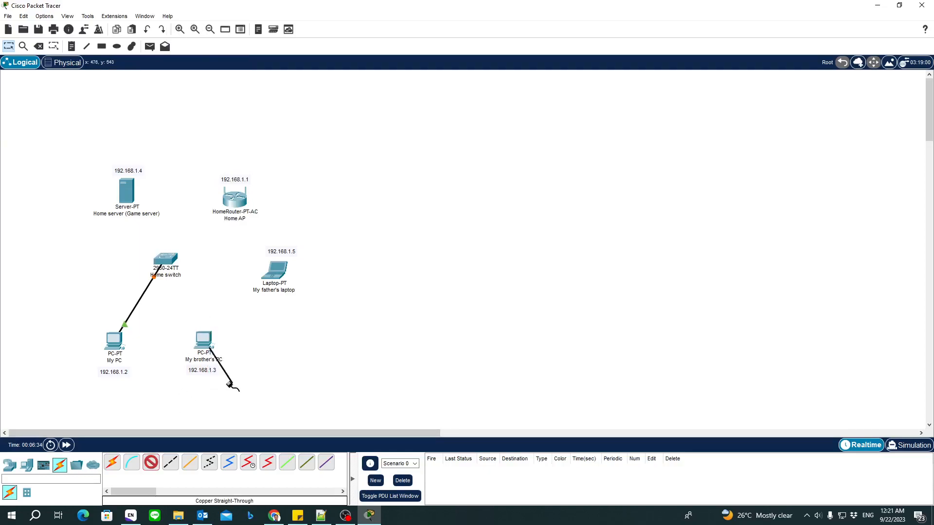
left_click(168, 259)
left_click(213, 20)
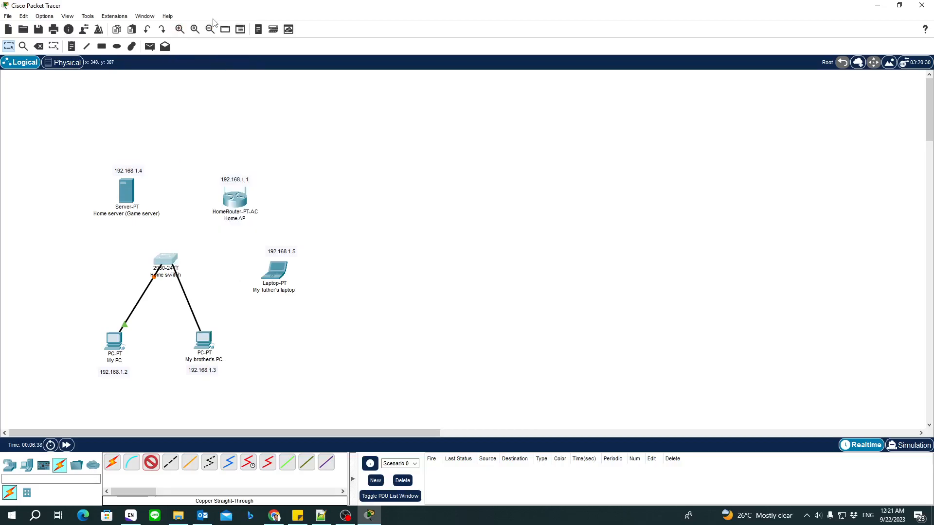
Run a copper straight-through cable from the Home server to the Home switch's FastEthernet0/3 port
left_click(151, 462)
left_click(130, 194)
left_click(163, 197)
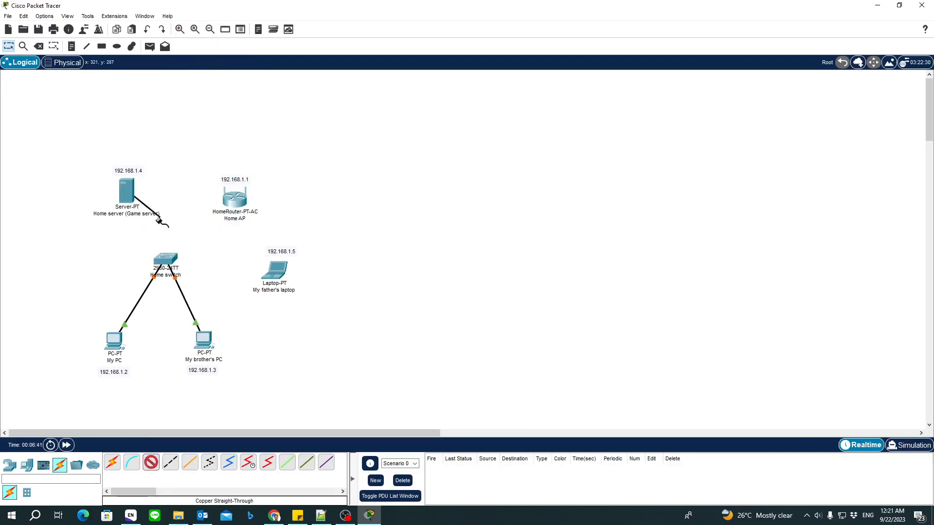
left_click(164, 258)
left_click(198, 18)
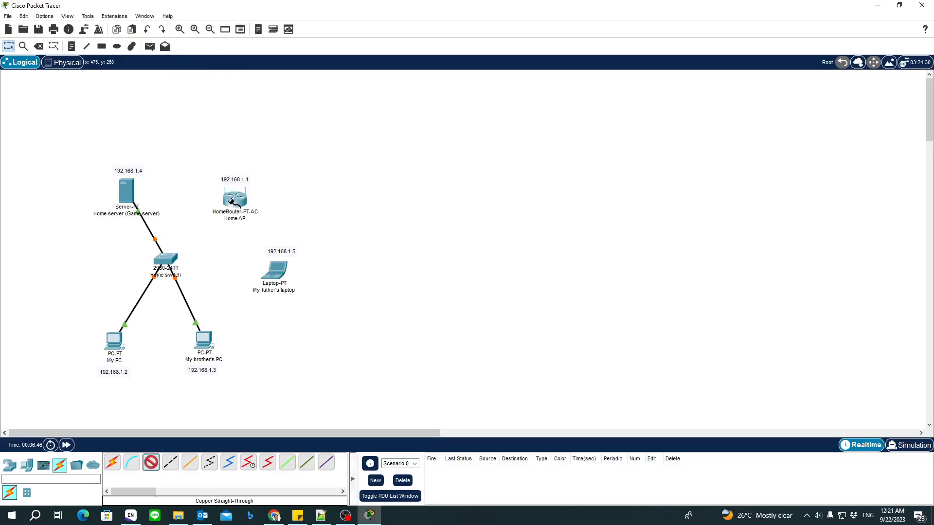
Connect the Home AP's GigabitEthernet 1 port to the Home switch's GigabitEthernet0/1 port with a copper straight-through cable
left_click(232, 201)
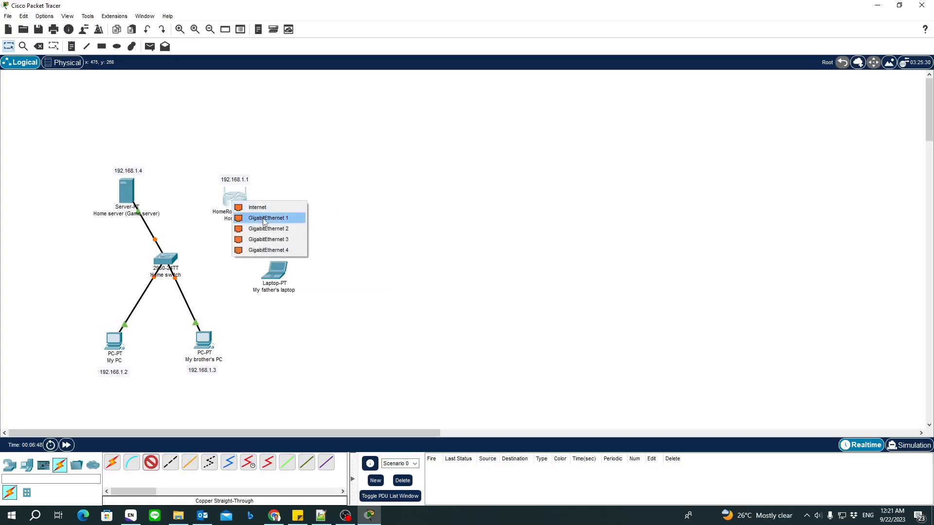
left_click(241, 217)
left_click(167, 259)
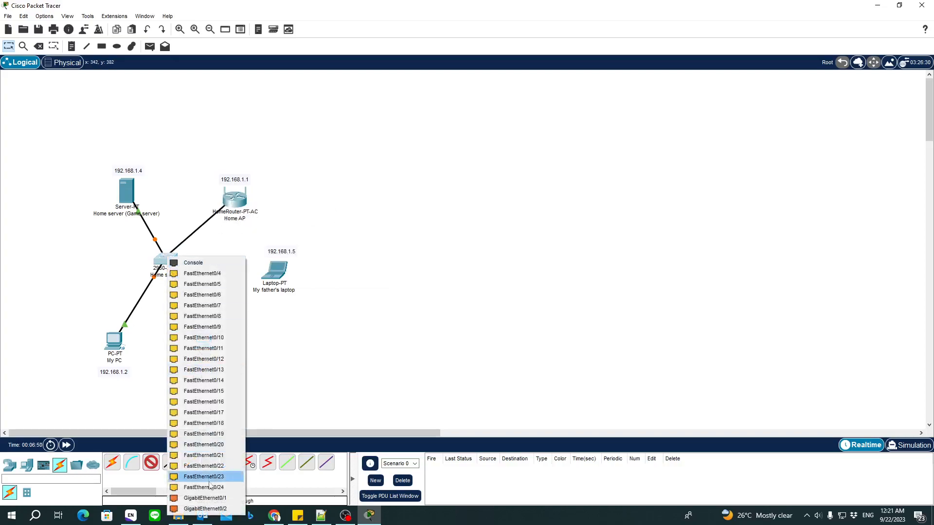
left_click(208, 500)
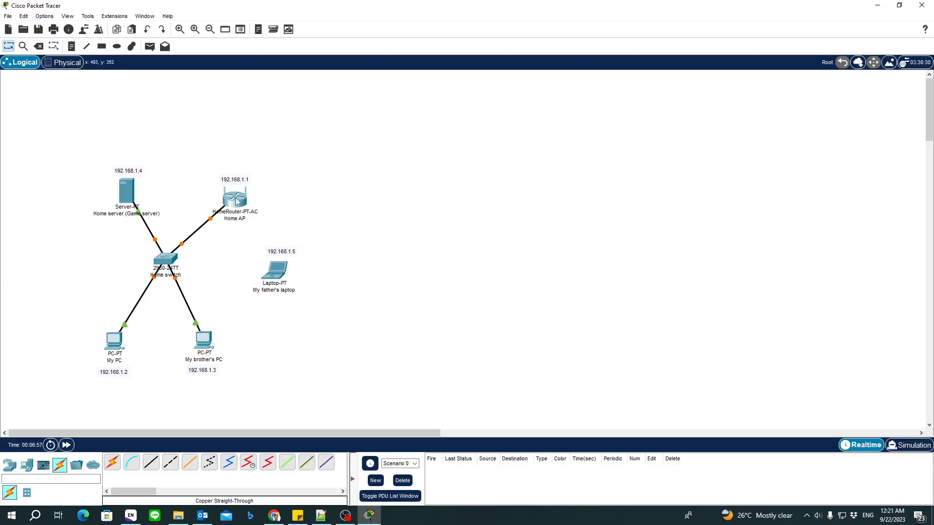
Set the Home AP's Wireless 2.4G SSID to TomWiFi and close its settings
mouse_move(237, 201)
left_click(237, 202)
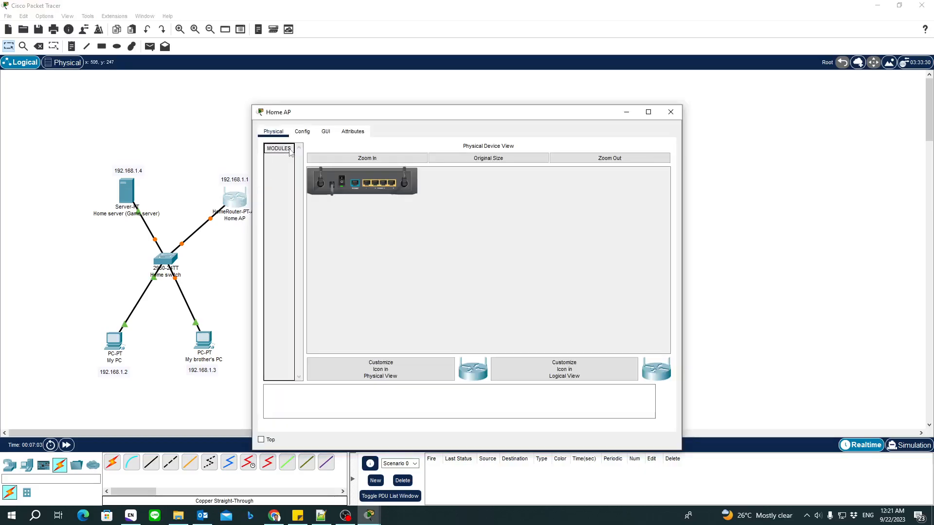
left_click(302, 132)
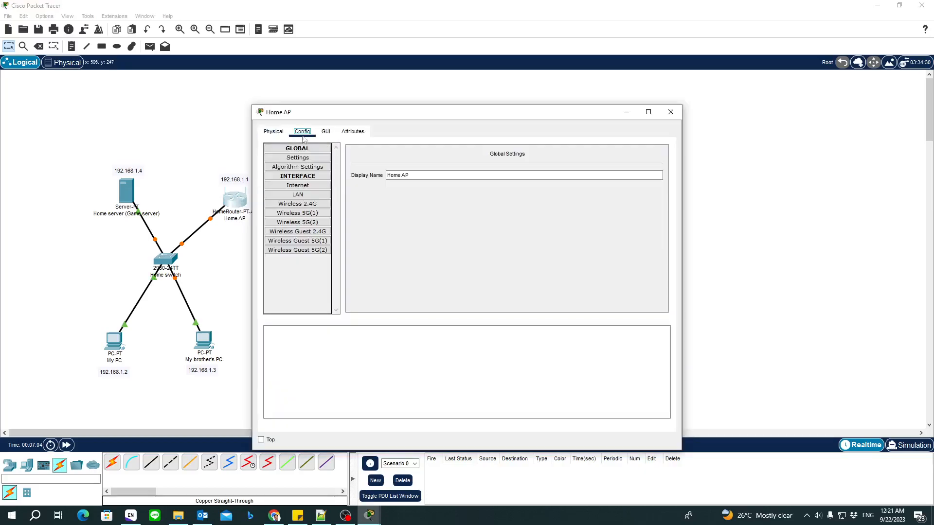
left_click(306, 205)
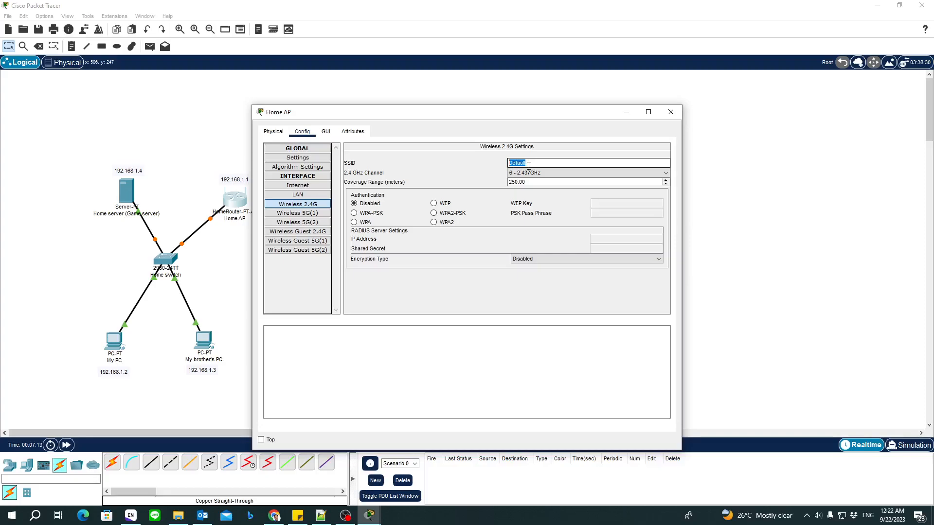
type("My")
left_click_drag(529, 166, 461, 150)
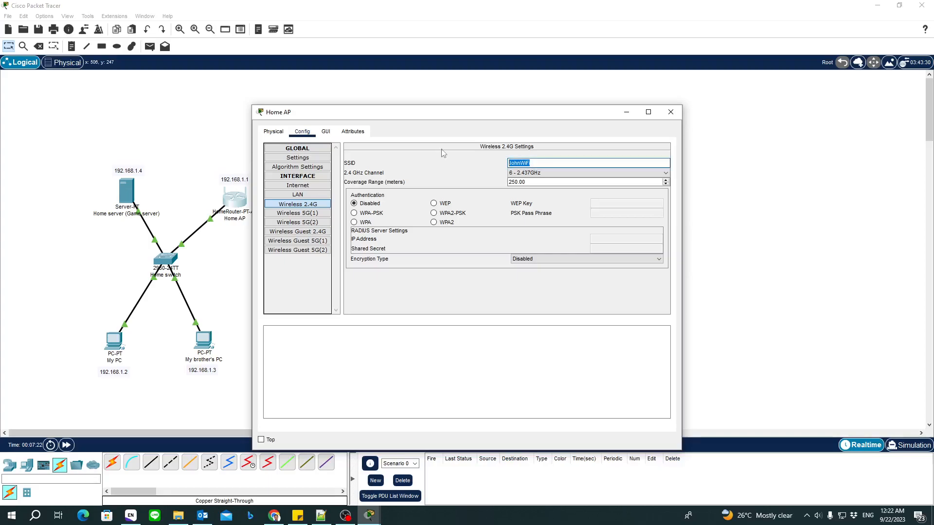
type("Tom")
key("ctrl+a")
left_click(446, 168)
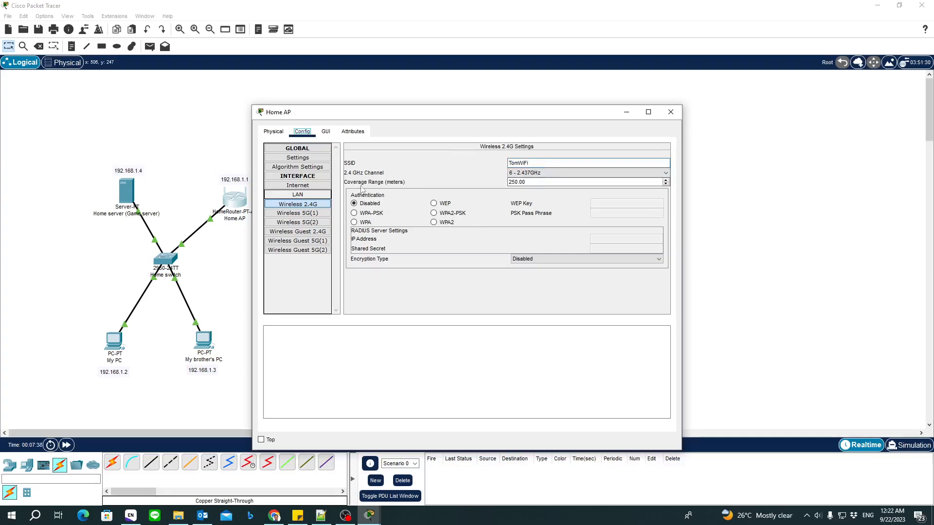
left_click(672, 113)
Replace the network module in My father's laptop with a WPC300N wireless module while it is off, and power it back on
left_click(277, 274)
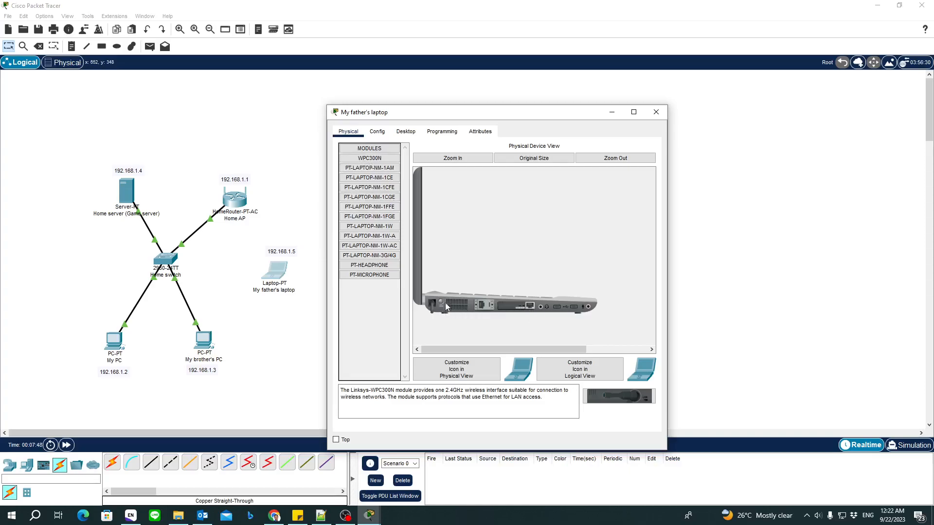
left_click_drag(530, 311, 368, 280)
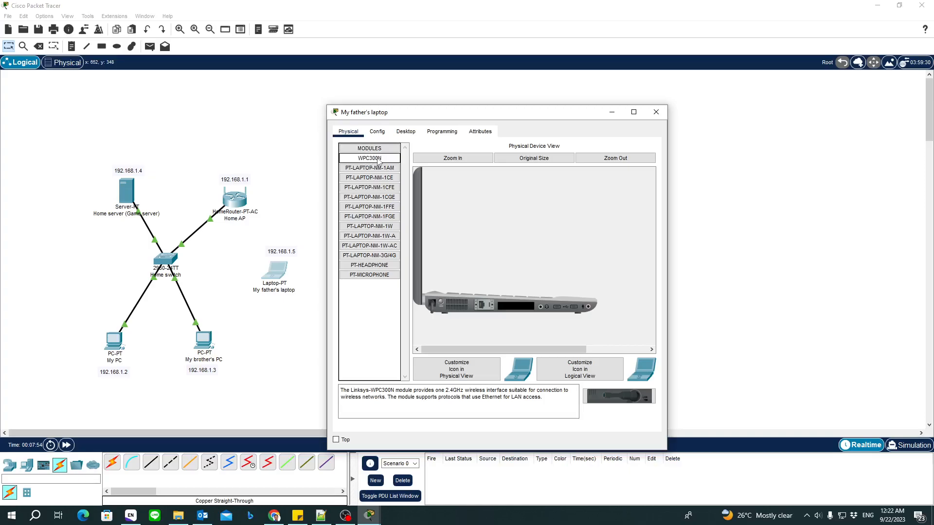
left_click_drag(381, 167, 516, 311)
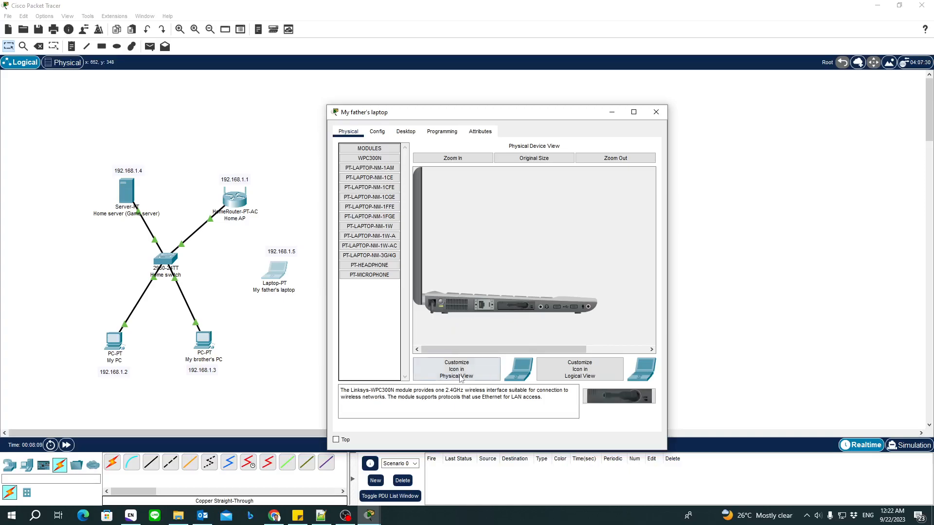
left_click(441, 305)
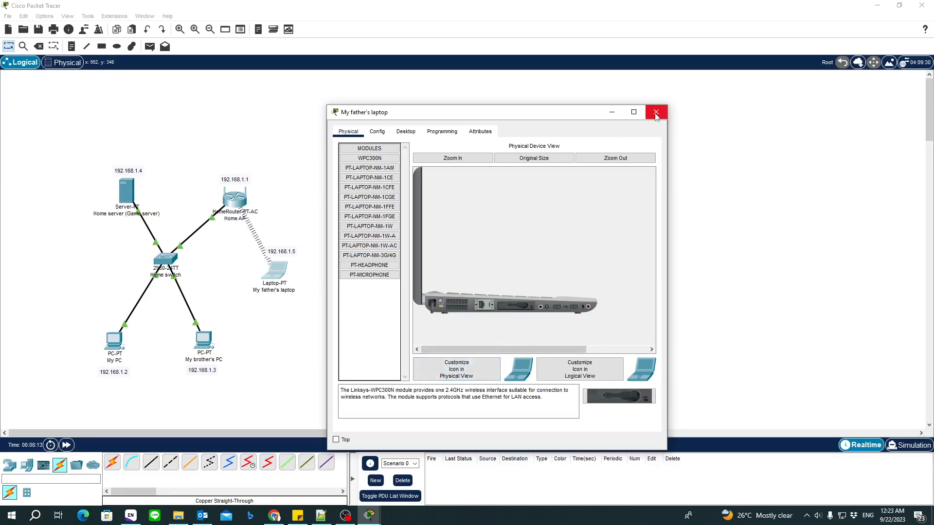
Set the SSID of the Wireless0 interface on My father's laptop to TomWiFi
left_click(377, 131)
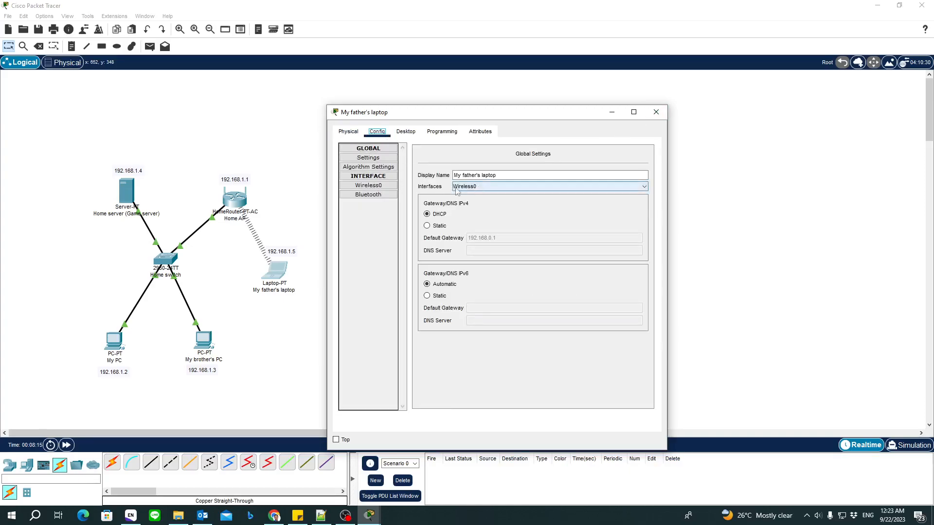
left_click(382, 188)
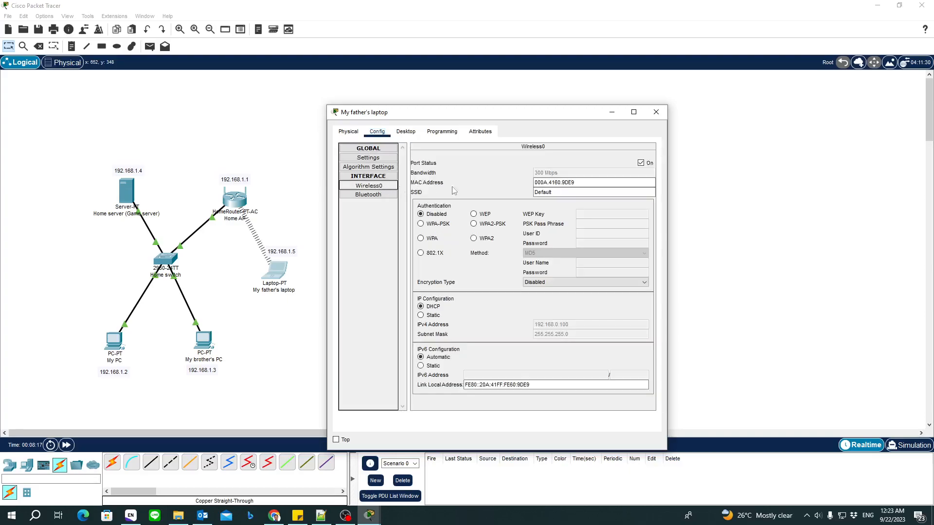
double_click(548, 192)
type("TomWiFi")
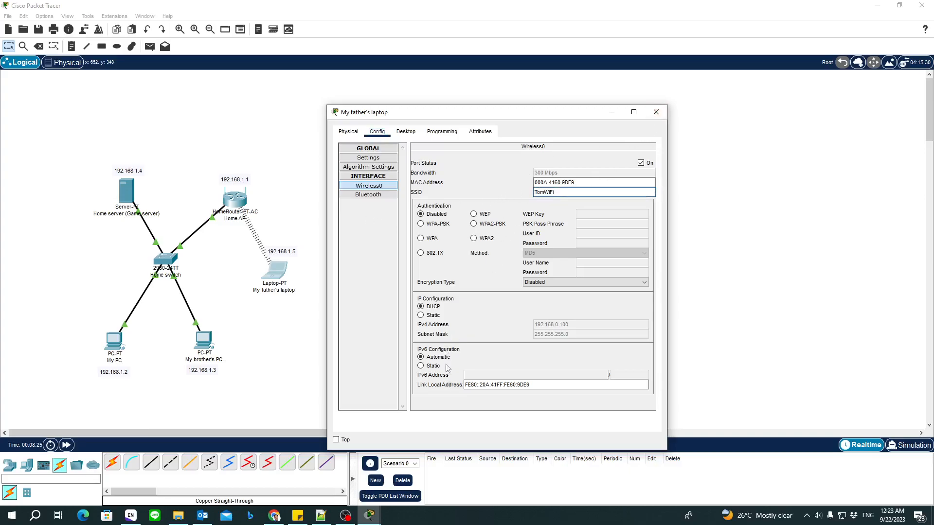
Give the laptop's Wireless0 interface the static IPv4 address 192.168.1.5 with subnet mask 255.255.255.0 and close the laptop's settings
left_click(421, 315)
left_click(554, 323)
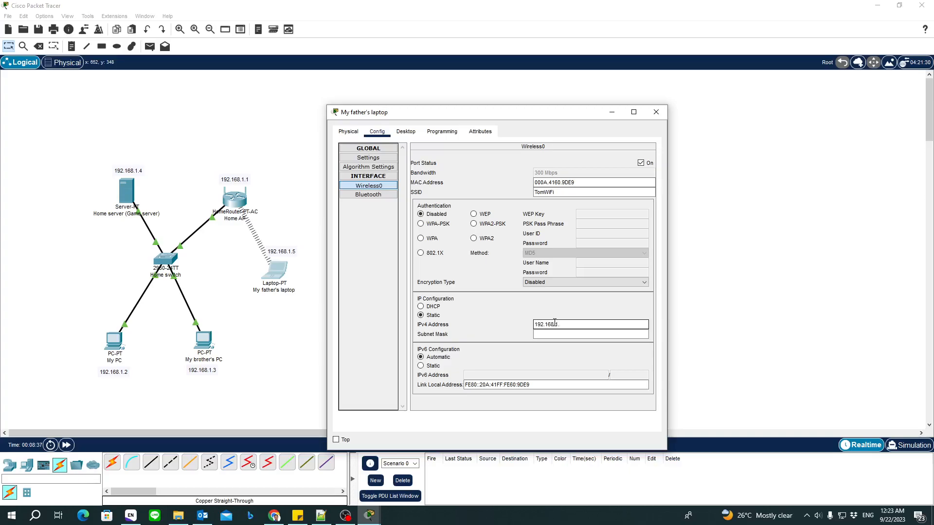
left_click(558, 334)
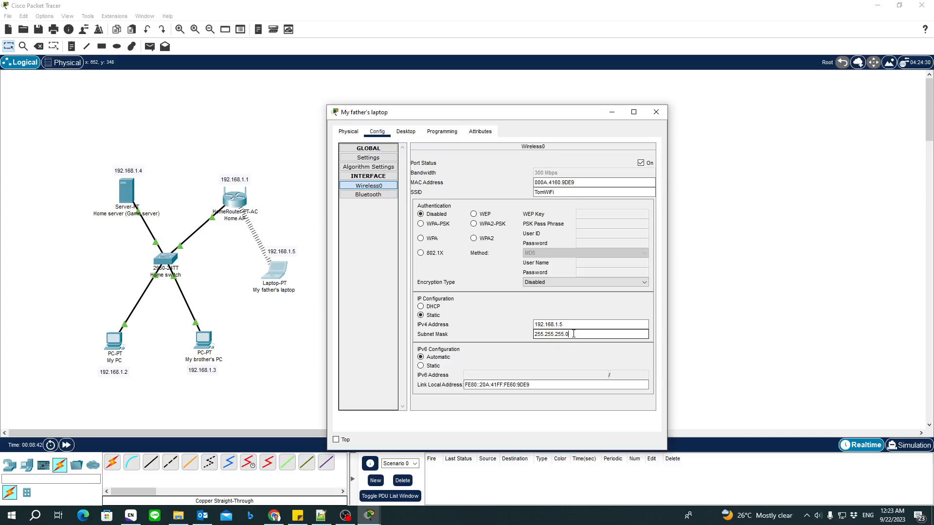
left_click(656, 112)
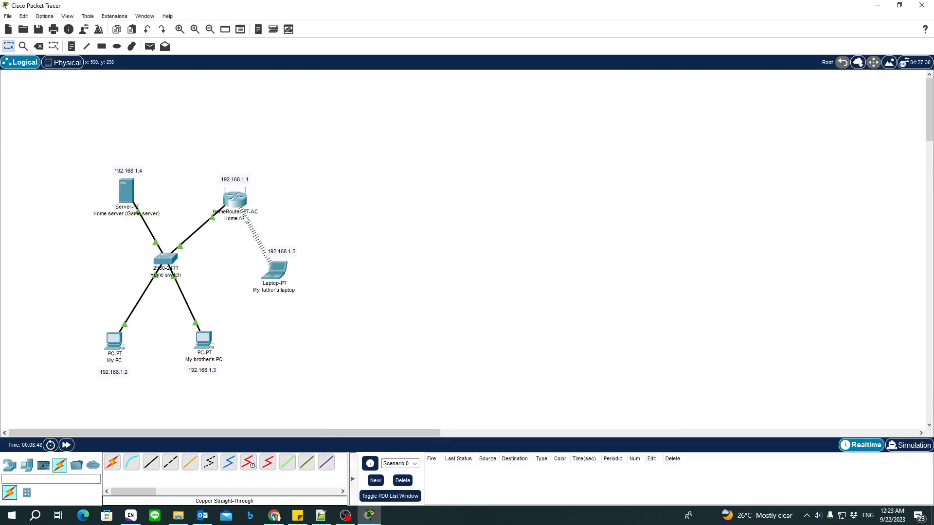
Set the Home AP's LAN IPv4 address to 192.168.1.1 and close its settings
left_click(231, 201)
left_click(296, 186)
left_click(298, 195)
type("192.168.1.1")
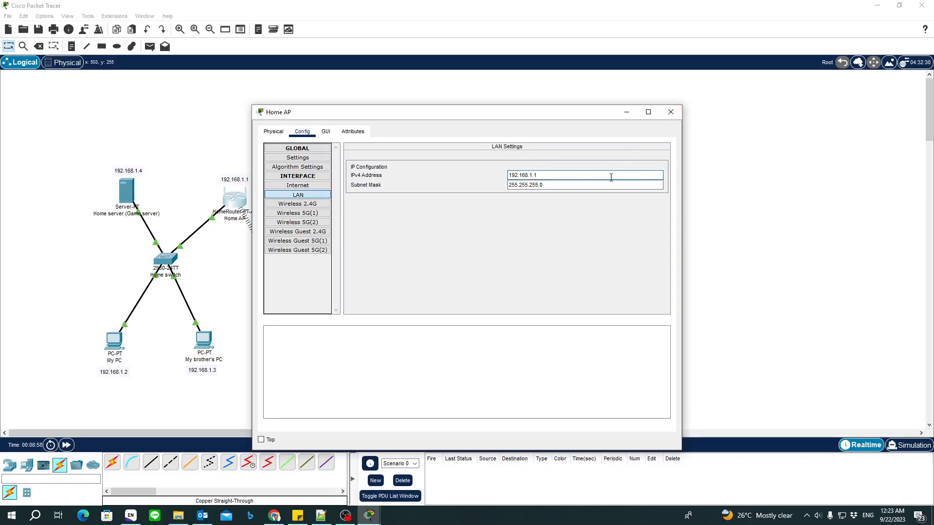
left_click(670, 112)
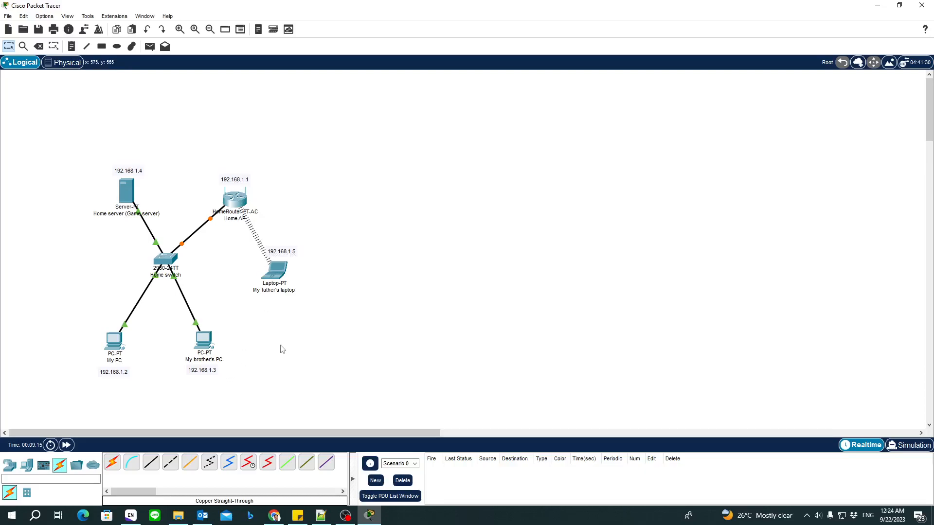
Give My PC's FastEthernet0 interface the static IPv4 address 192.168.1.2 with the default subnet mask and close its settings
left_click(113, 346)
left_click(380, 133)
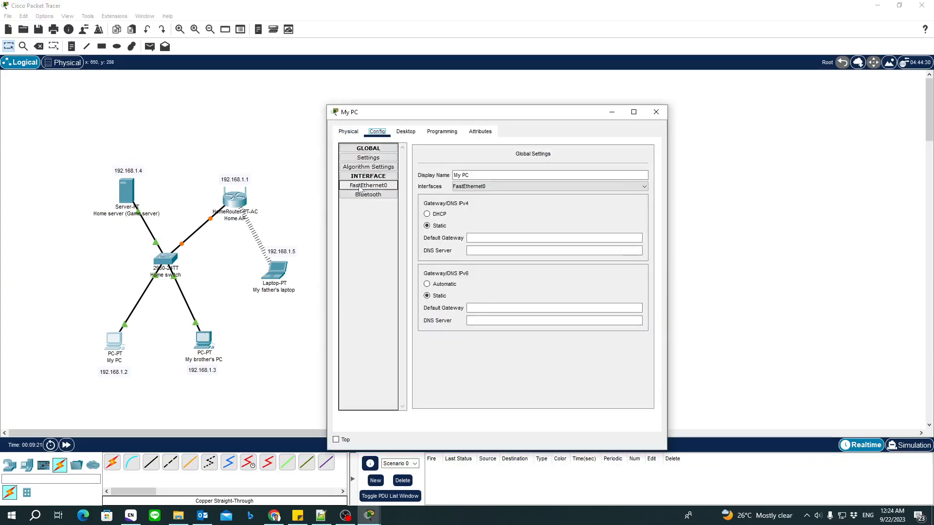
left_click(362, 187)
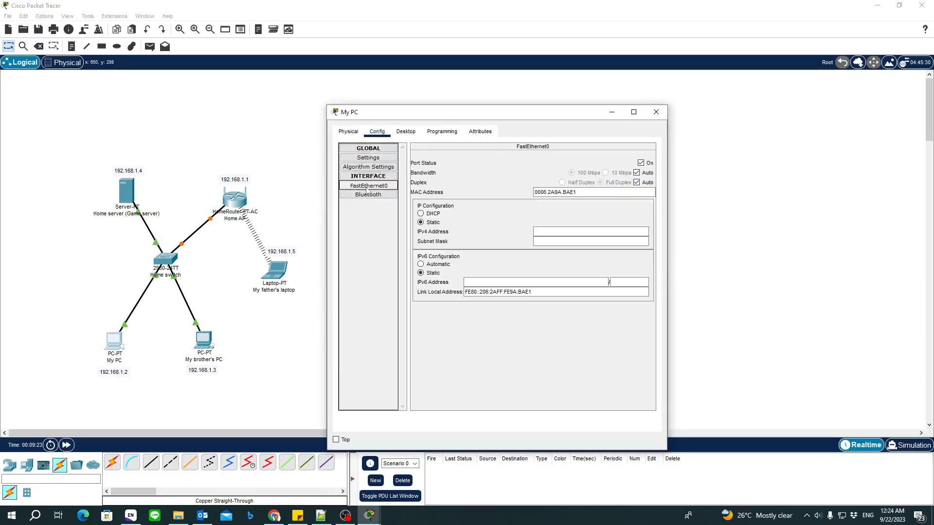
left_click(579, 230)
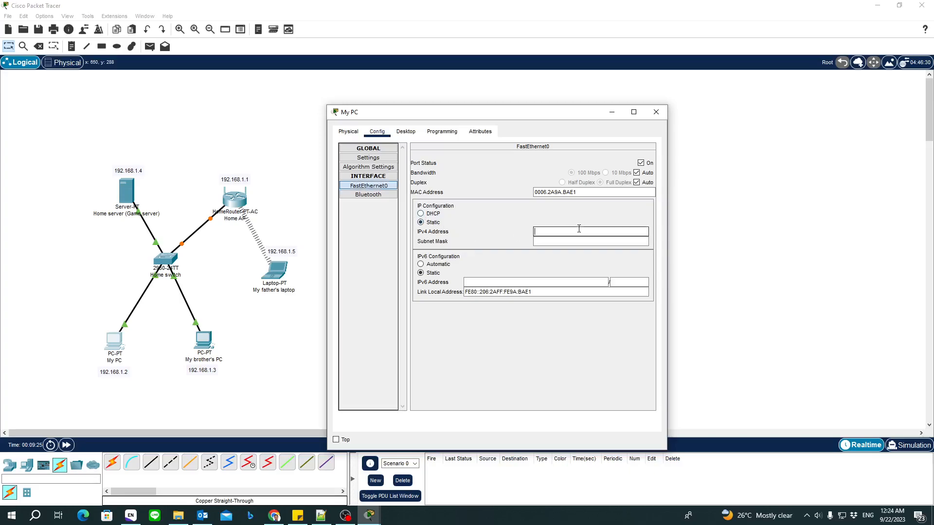
type("192.168.1.2")
left_click(603, 241)
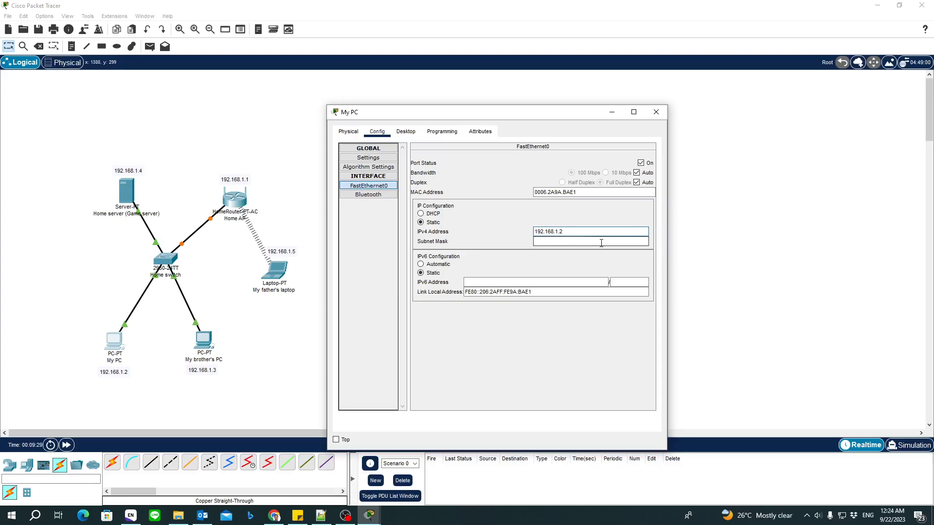
left_click(656, 111)
Give My brother's PC the static IPv4 address 192.168.1.3 with subnet mask 255.255.255.0 on FastEthernet0 and close its settings
left_click(205, 343)
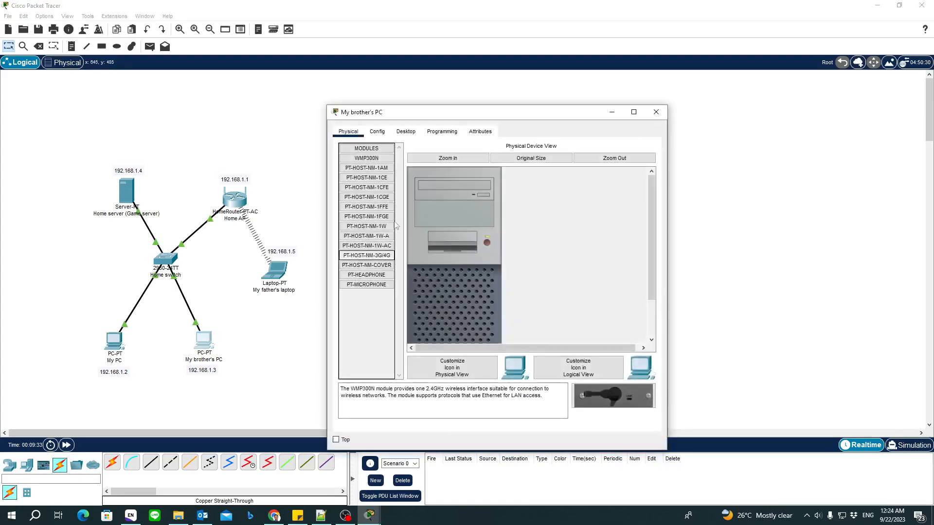
left_click(377, 132)
left_click(368, 185)
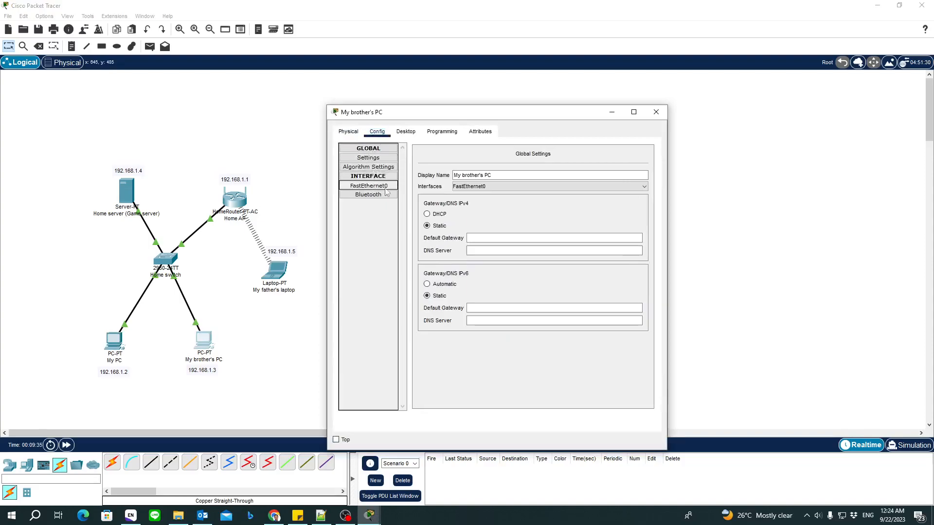
left_click(558, 232)
type("192.168.1.3")
left_click(559, 241)
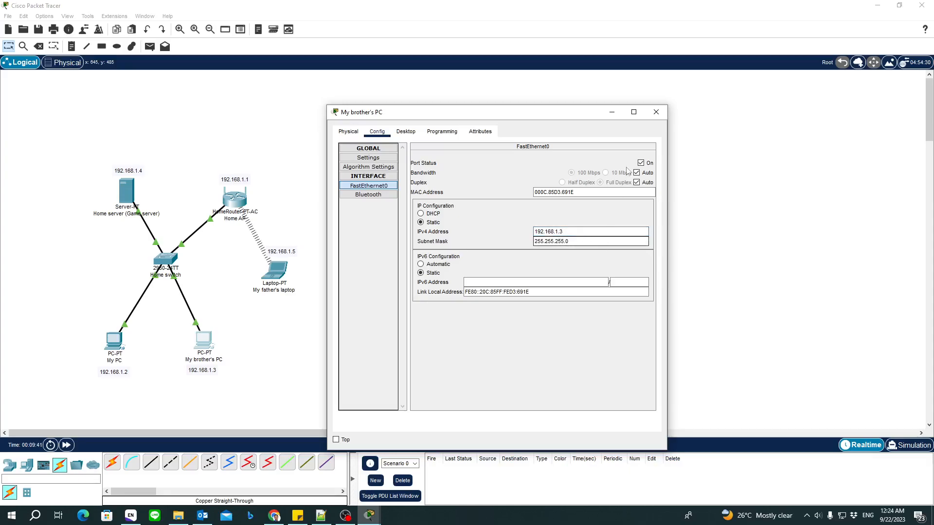
left_click(656, 112)
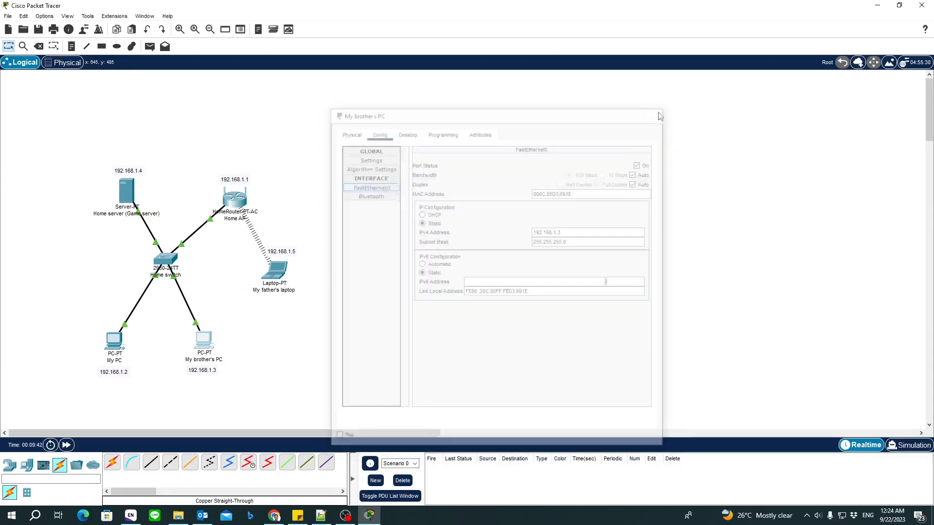
Set the Home server's FastEthernet0 interface to the static IPv4 address 192.168.1.4 with subnet mask 255.255.255.0
double_click(125, 191)
left_click(378, 132)
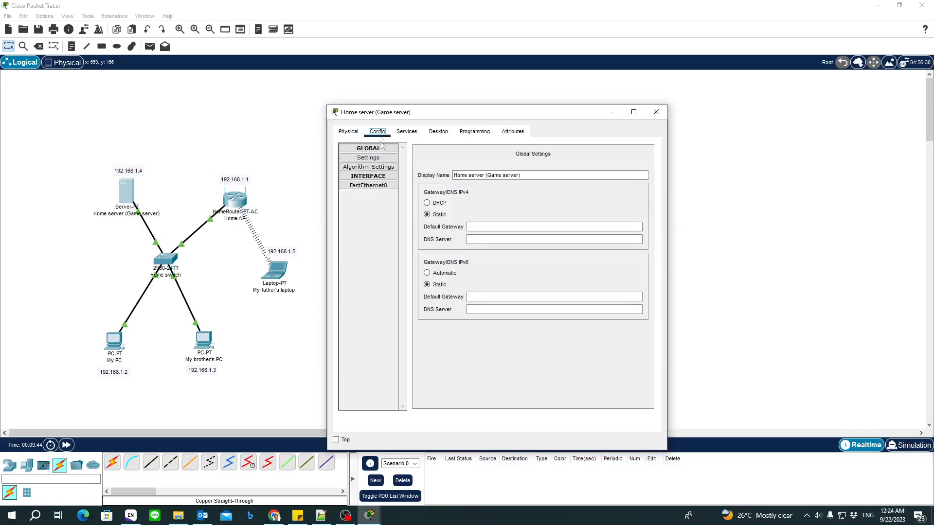
left_click(369, 185)
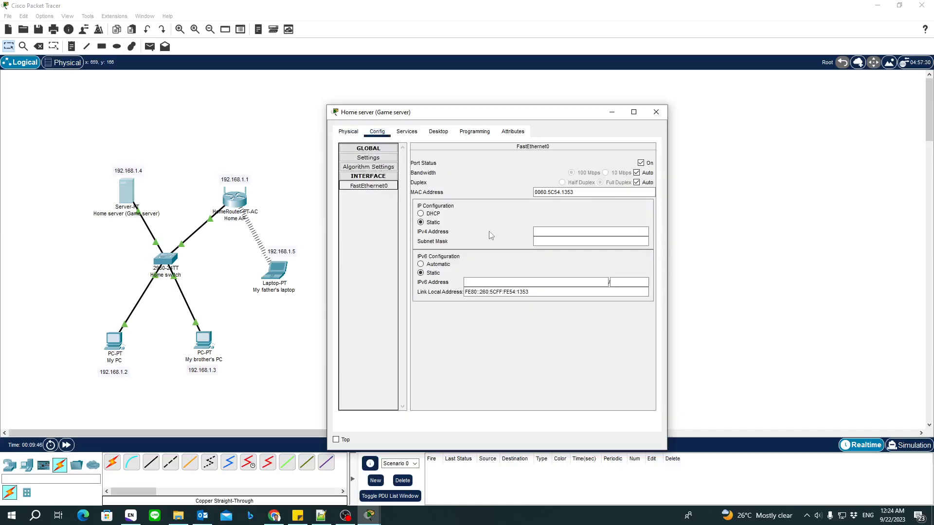
left_click(554, 231)
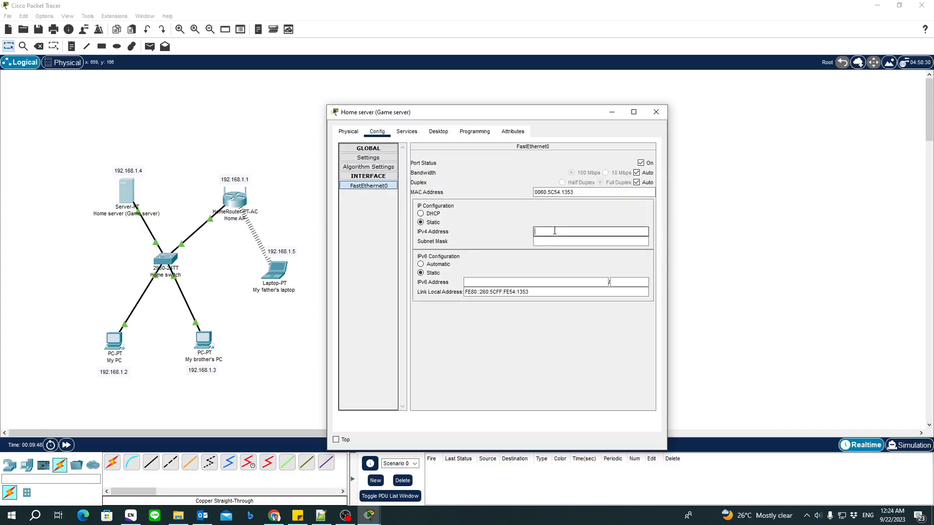
type("192.168.1.4")
key("Tab")
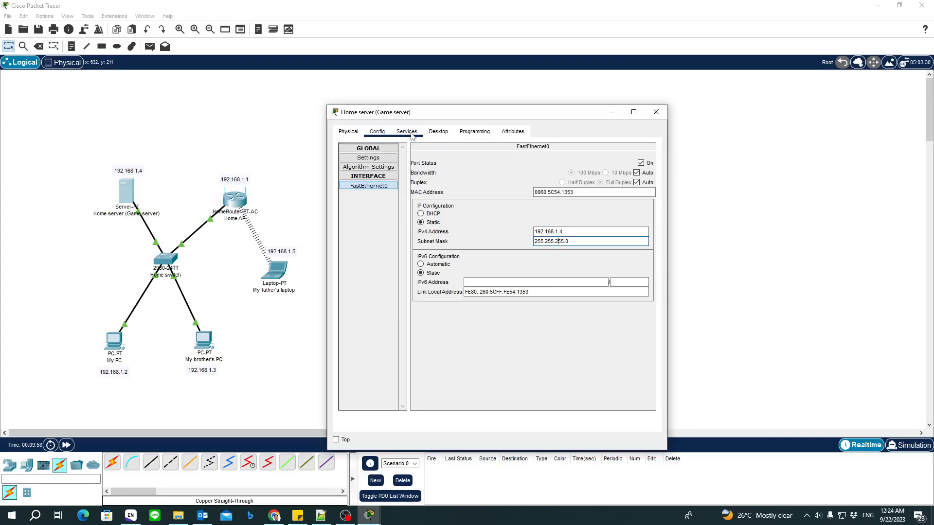
Replace the content of the server's HTTP page index.html with "Welcome to Computer Networks course" and, below a blank line, "haha"
left_click(411, 135)
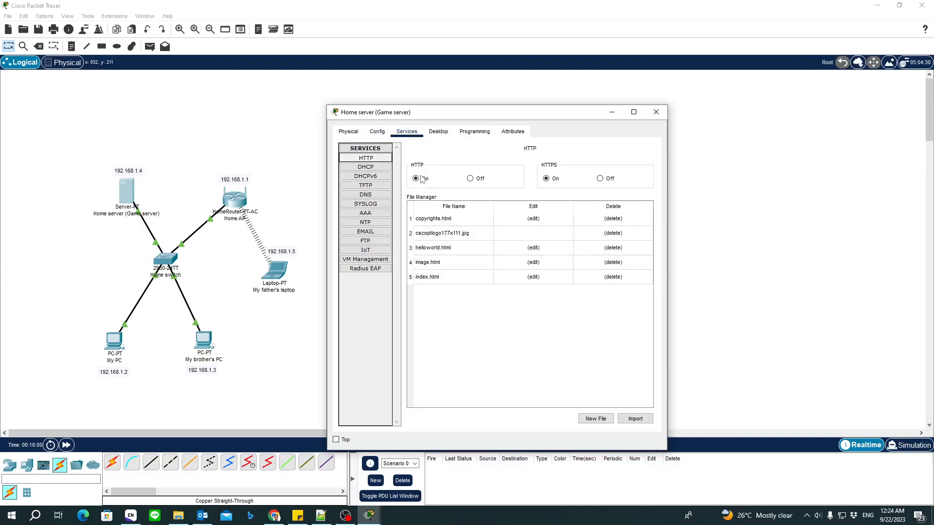
left_click(534, 277)
left_click_drag(465, 226, 407, 163)
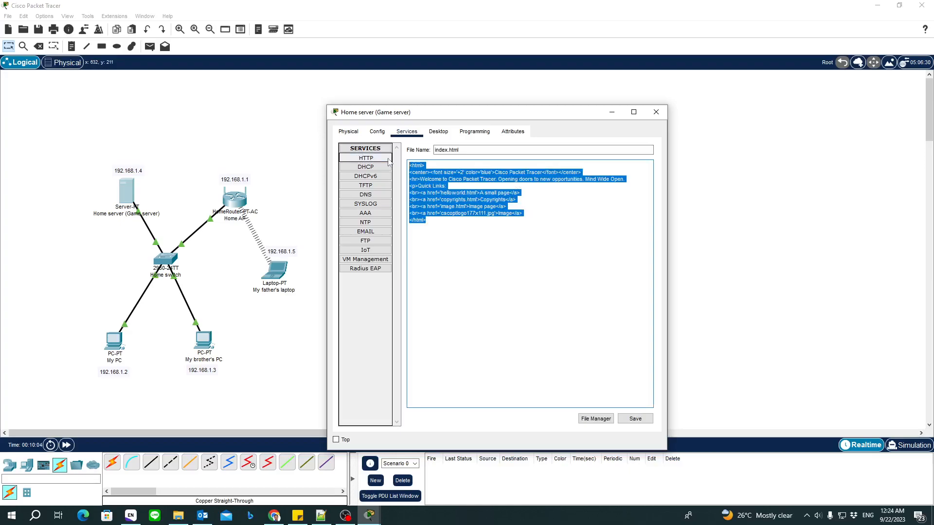
type("Welcome to Computer")
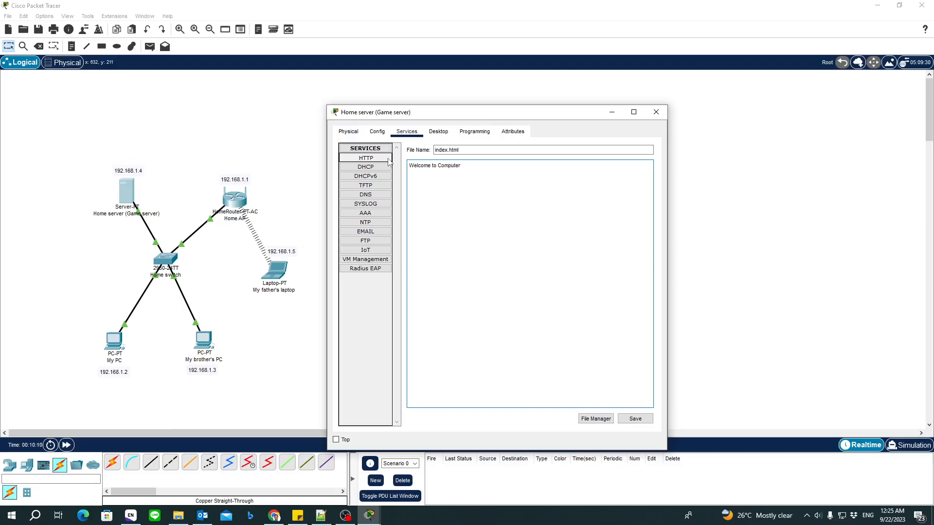
type(" Networks courses")
key("BackSpace")
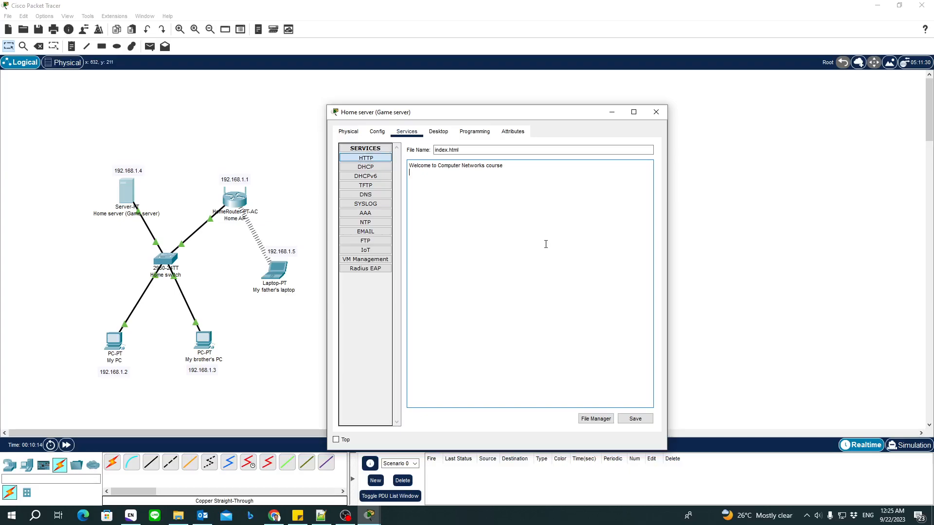
type("haha")
Save index.html over the existing file and close the Home server's settings
left_click(635, 418)
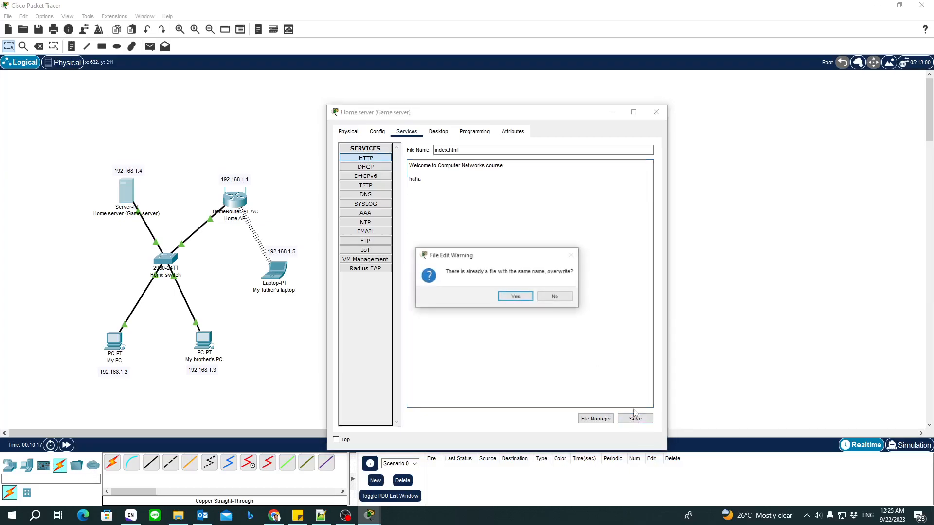
left_click(514, 296)
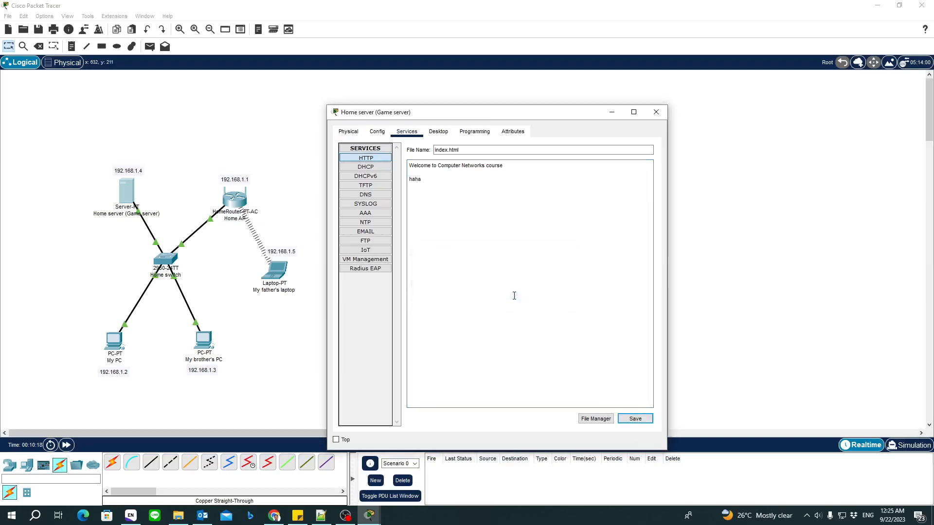
left_click(662, 119)
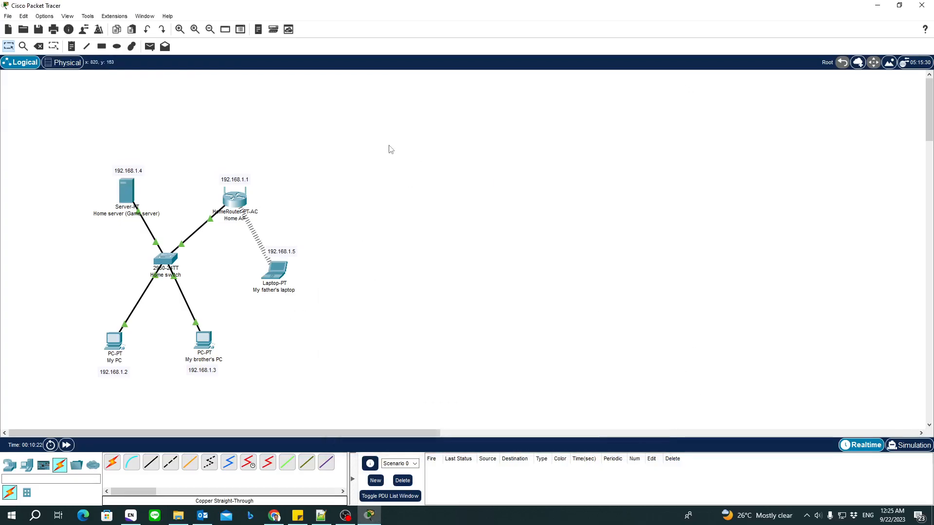
Add the note "1. Test whether laptop can connect any PCs/server" in the empty workspace beside the Home AP
left_click(72, 47)
left_click(360, 184)
type("1")
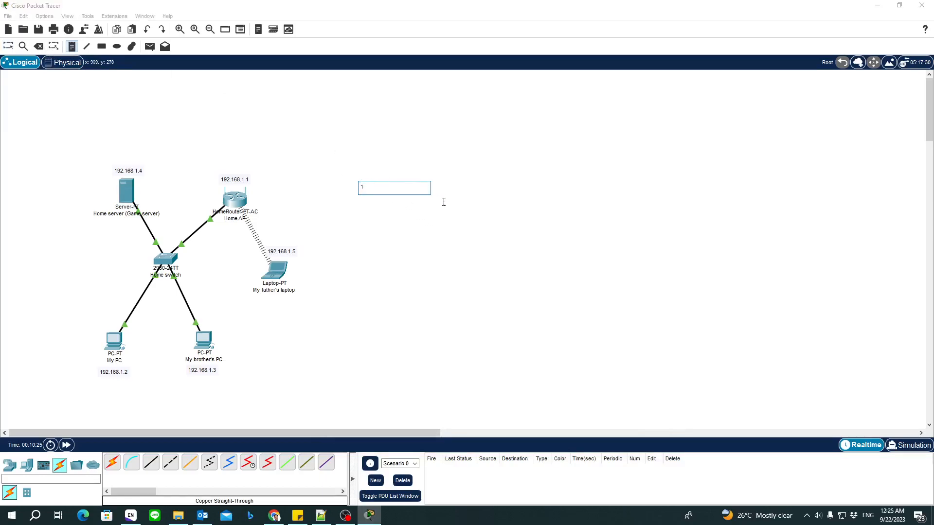
type(". Test whether laptop can connect")
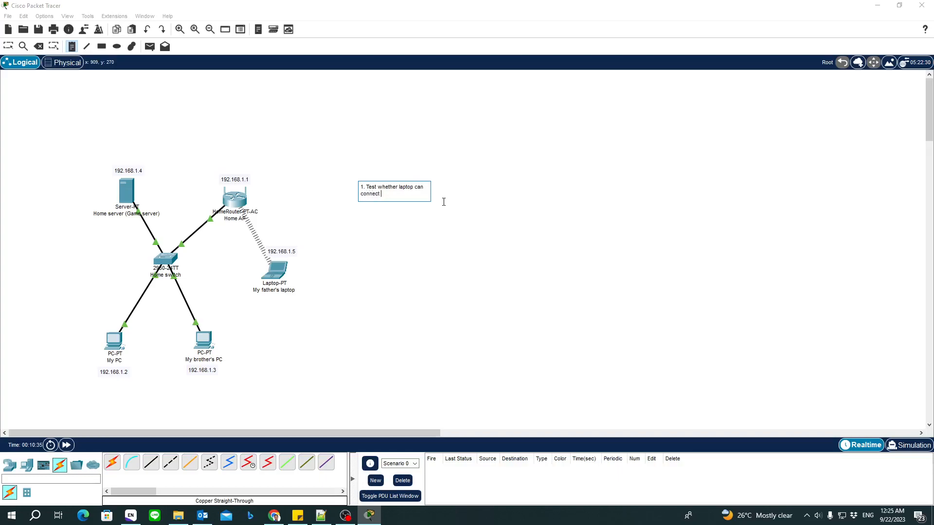
type(" any PCs/server")
left_click(443, 202)
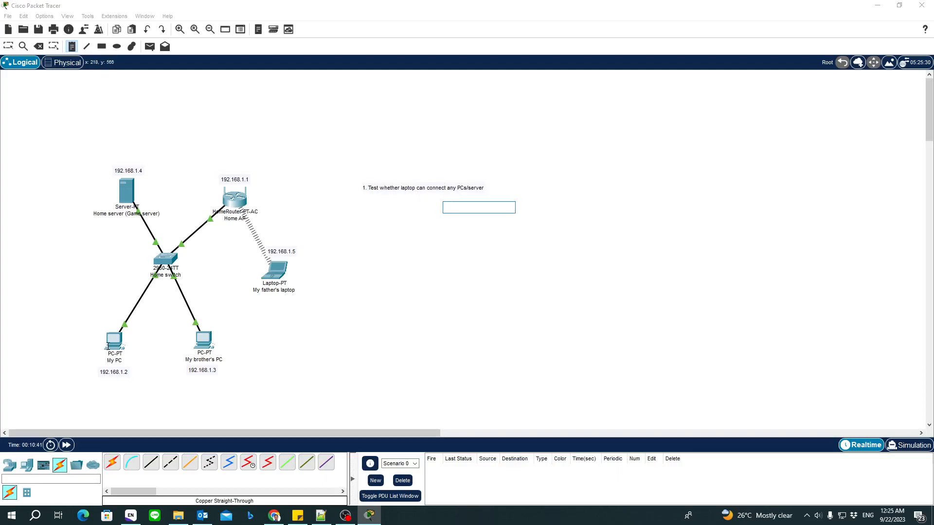
key("Escape")
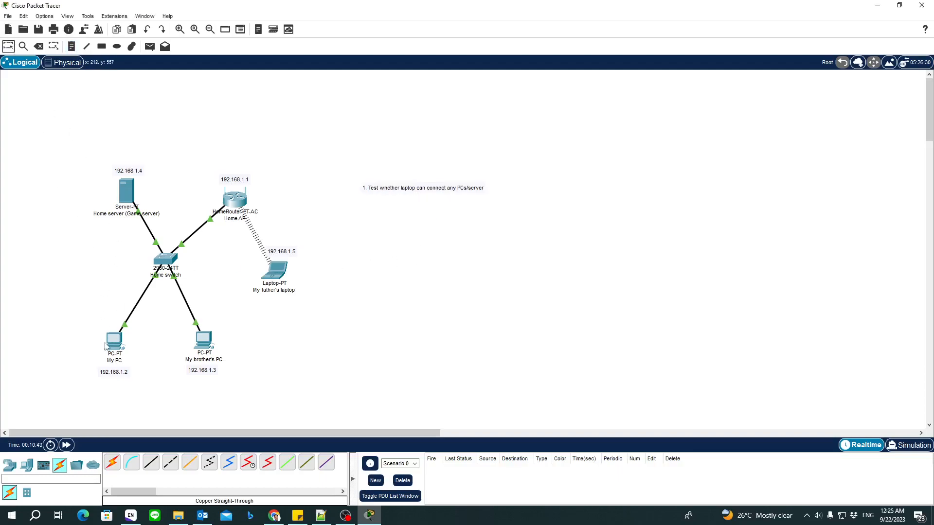
Ping the Home server at 192.168.1.4 from My PC's Command Prompt
left_click(117, 343)
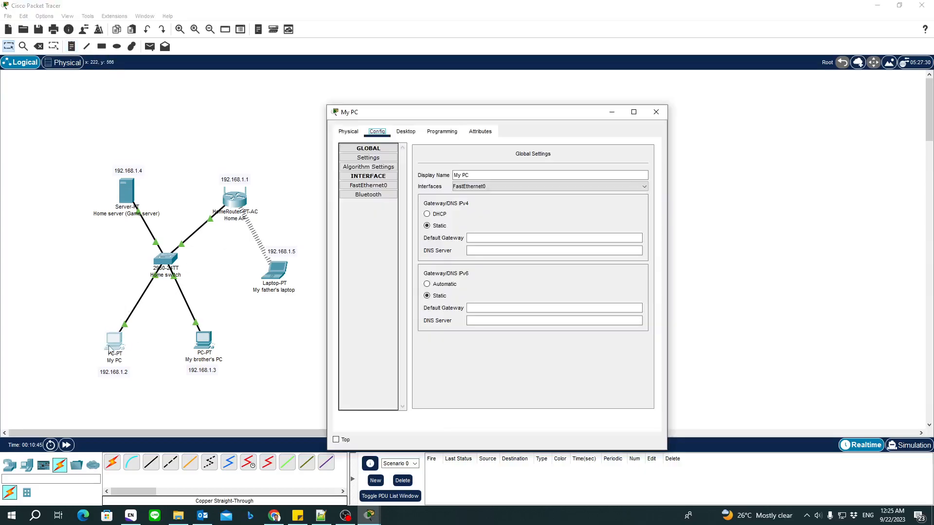
left_click(405, 131)
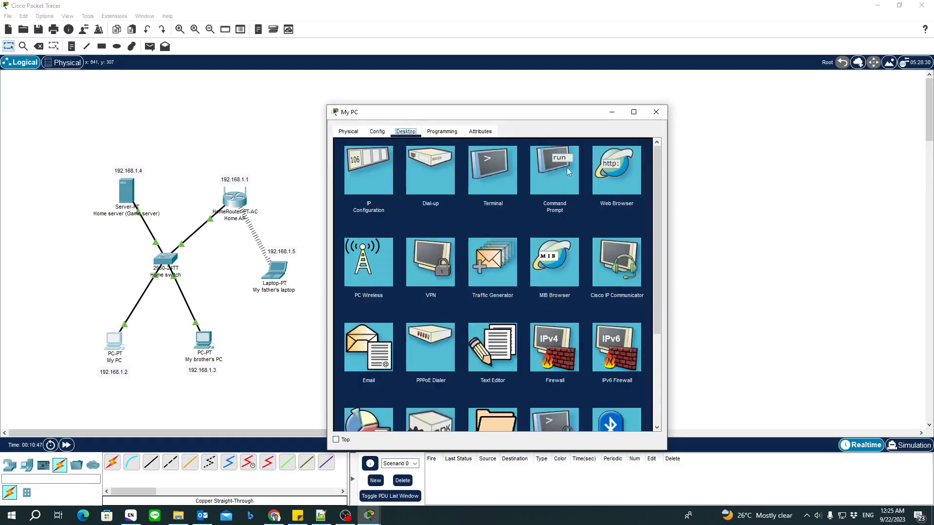
left_click(556, 178)
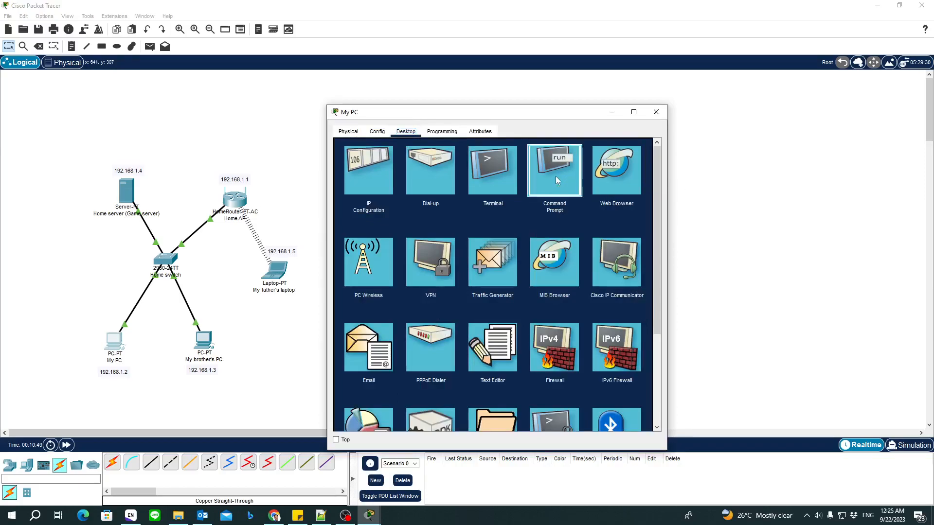
type("ping")
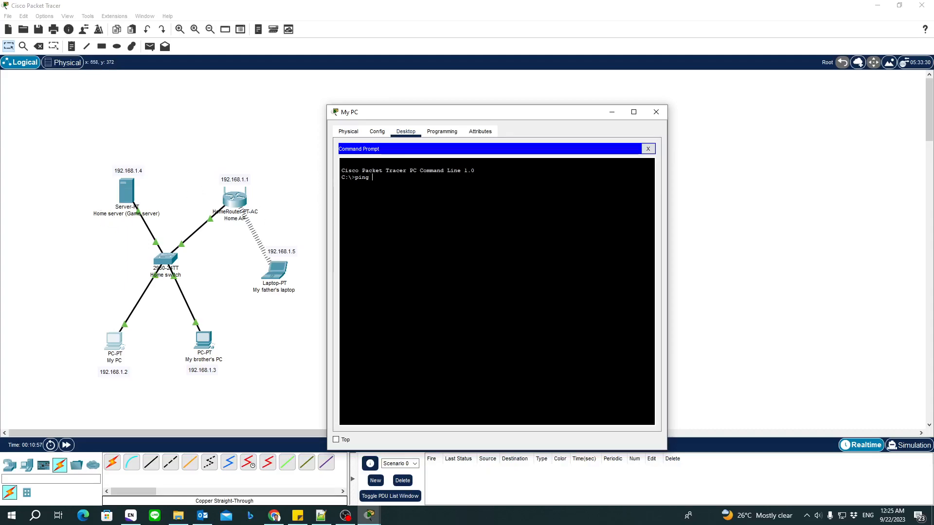
type("192.168.1.4")
key("Return")
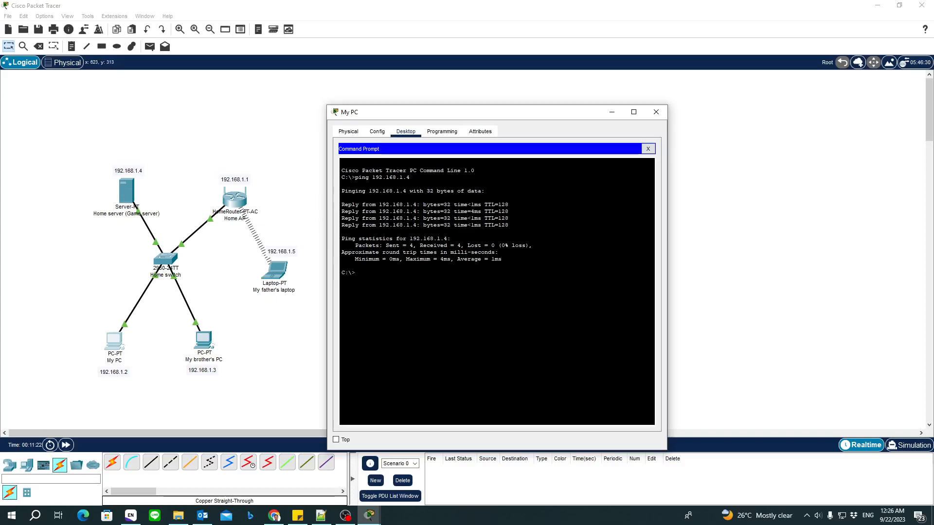
Ping My father's laptop at 192.168.1.5 from My PC and close the PC's window
type("ing 192.168.1.5")
key("Return")
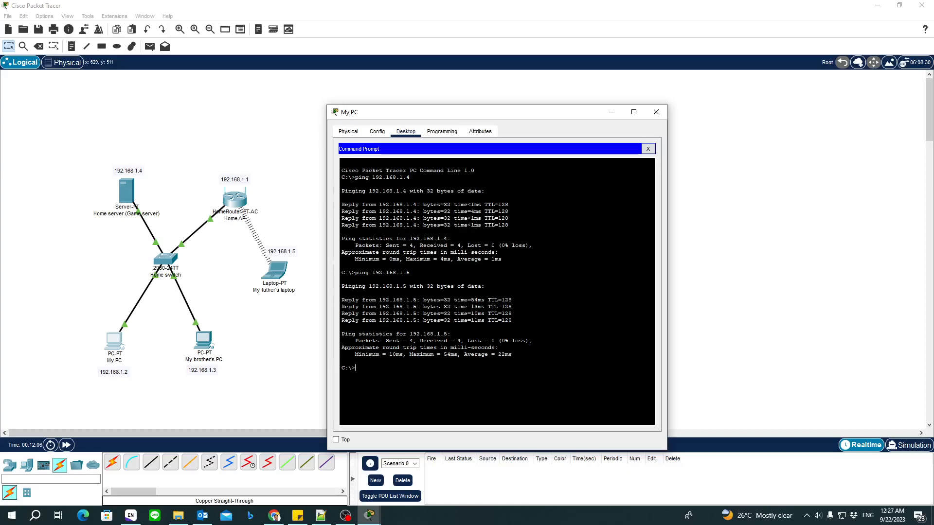
left_click(655, 112)
Ping the Home server at 192.168.1.4 from the Command Prompt of My father's laptop, and close the laptop's window
left_click(278, 276)
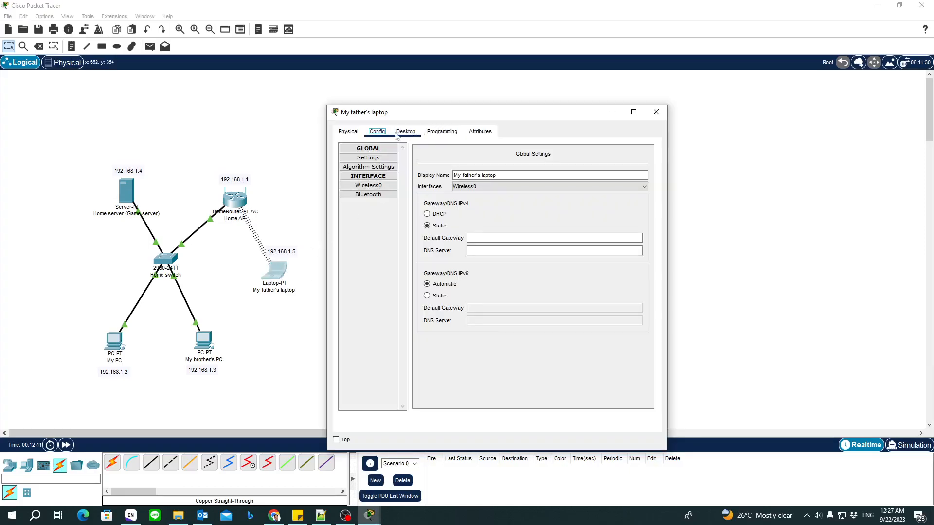
left_click(404, 132)
left_click(542, 173)
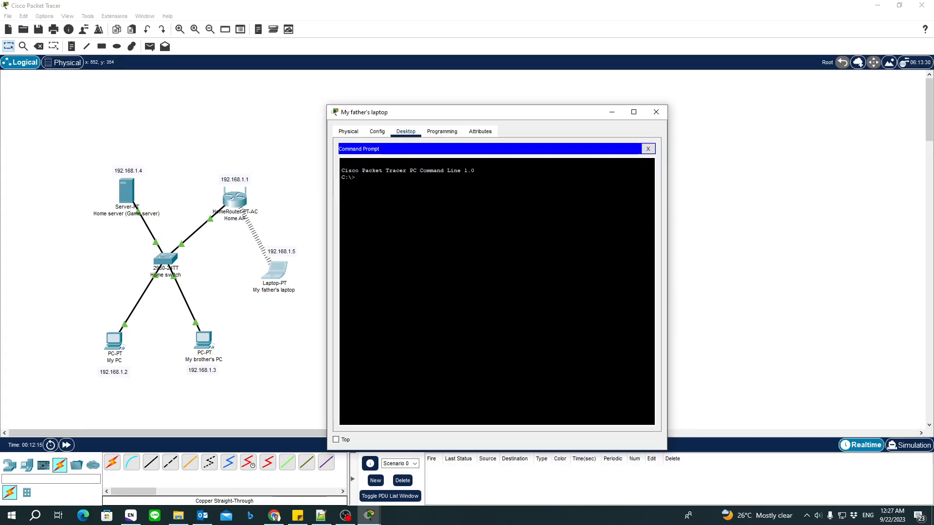
type("ping 192.168.1.4")
key("Return")
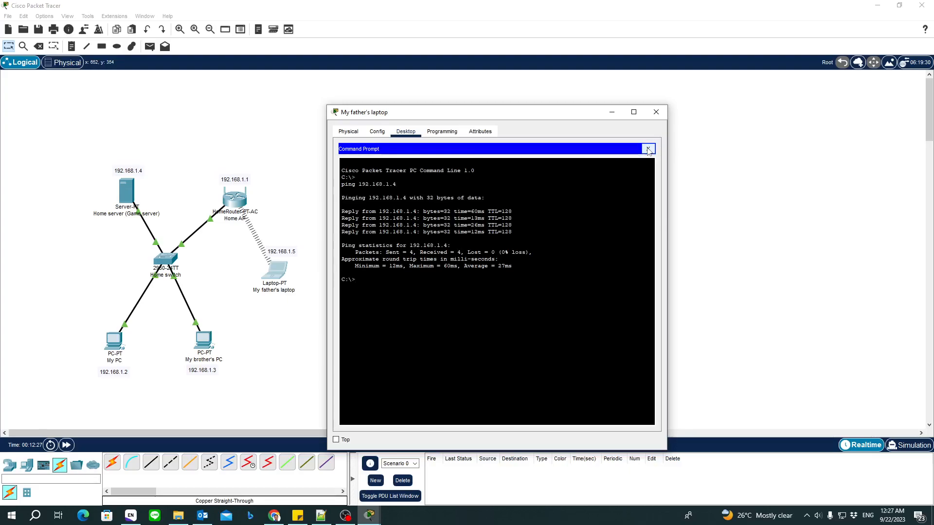
left_click(656, 114)
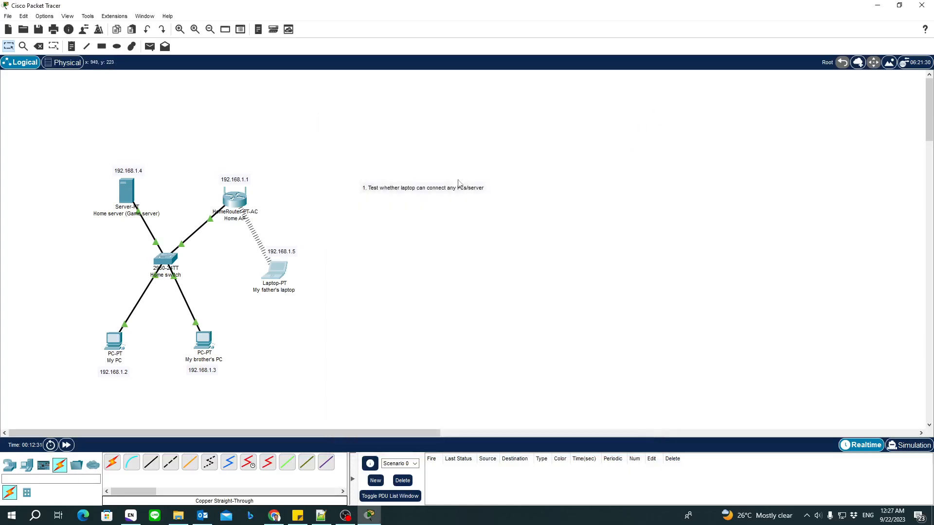
Add the note "2. Test whether the laptop can connect the web service" just below the first note
left_click(71, 46)
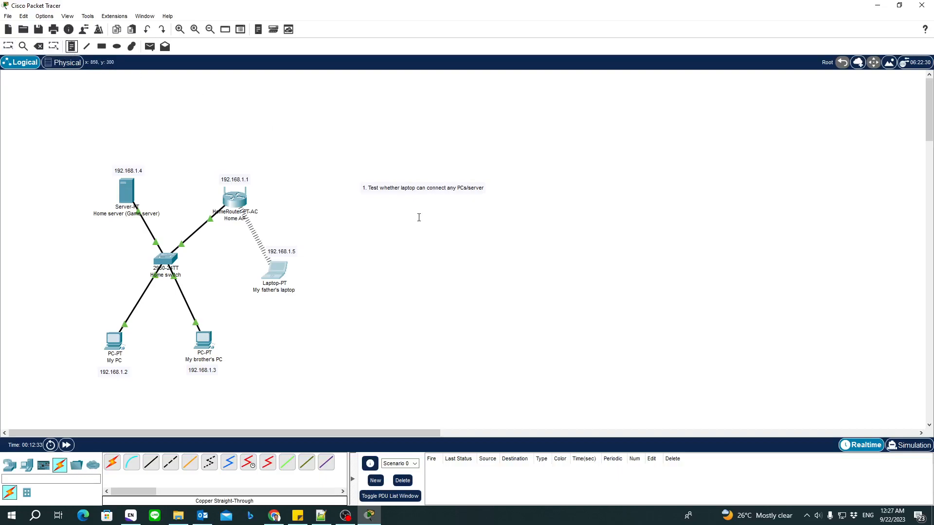
left_click(364, 204)
type("2. Test whether the lapt")
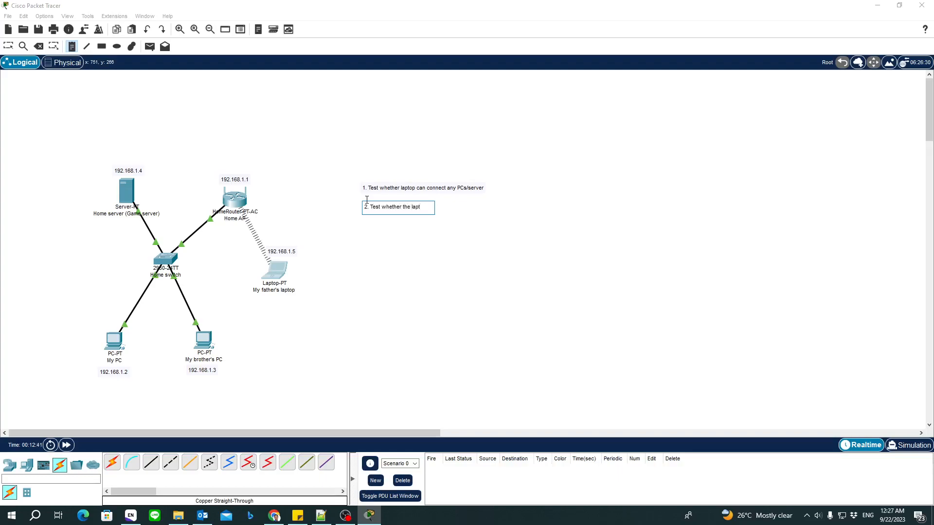
type("op can connect the web service")
left_click(504, 234)
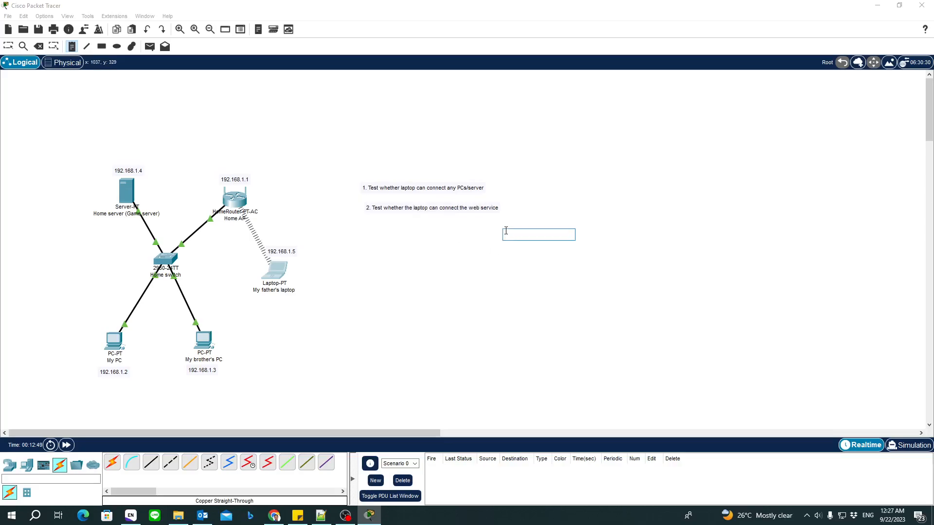
key("Escape")
Load the Home server's page at 192.168.1.4 in the Web Browser of My father's laptop, and close the laptop's window
left_click(281, 281)
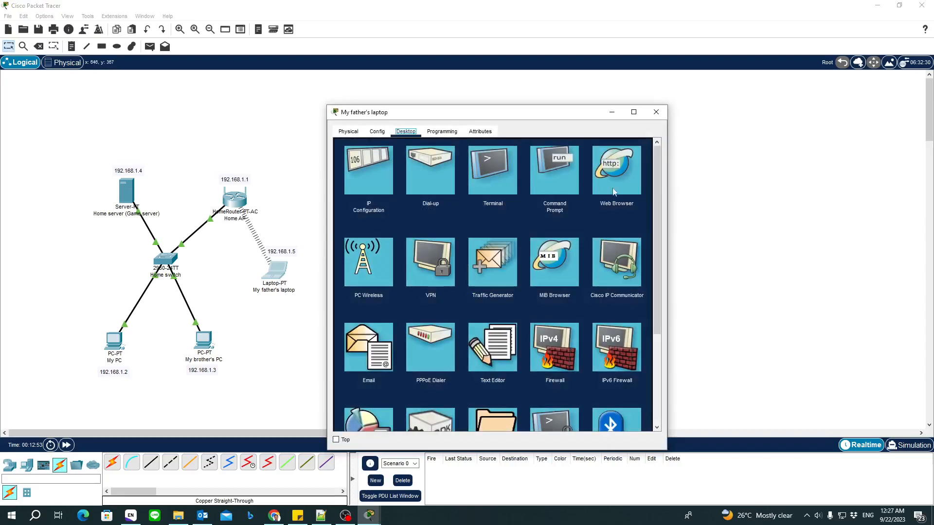
left_click(620, 176)
left_click(416, 160)
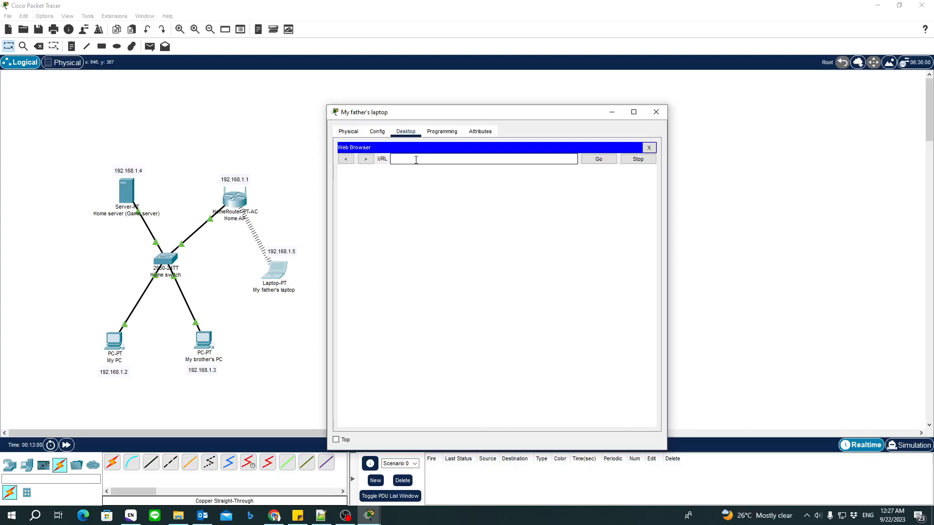
type("192.168.1.4")
key("Return")
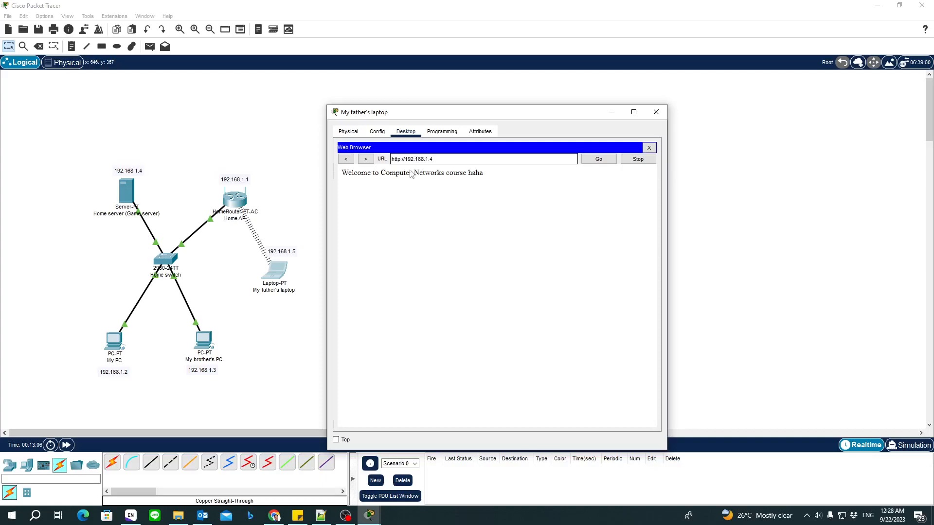
left_click_drag(343, 171, 524, 175)
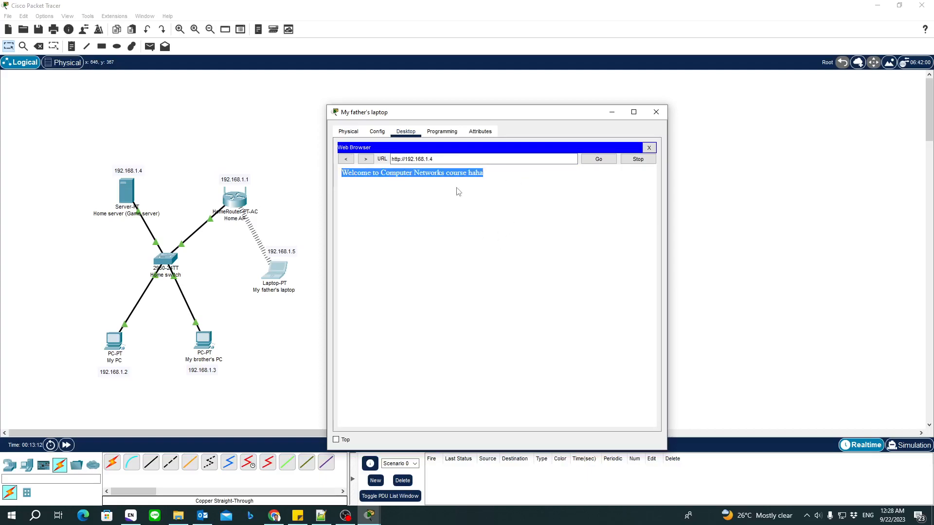
left_click(491, 177)
left_click_drag(491, 177, 323, 173)
left_click(656, 113)
Add the note "3. Create a sample PDU (packet) and see how its structure looks" below the second note
left_click(72, 47)
left_click(369, 222)
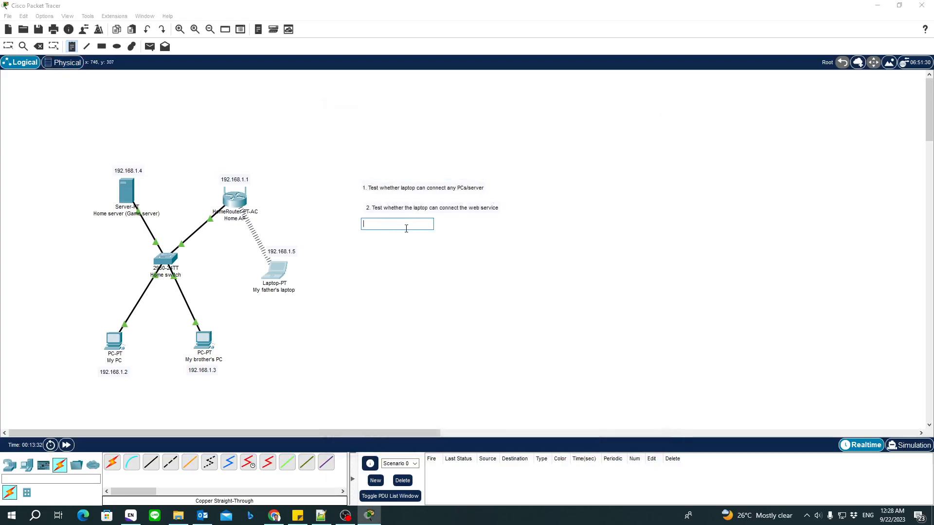
type("3. Create a sample PDU (packet) and see how its struct")
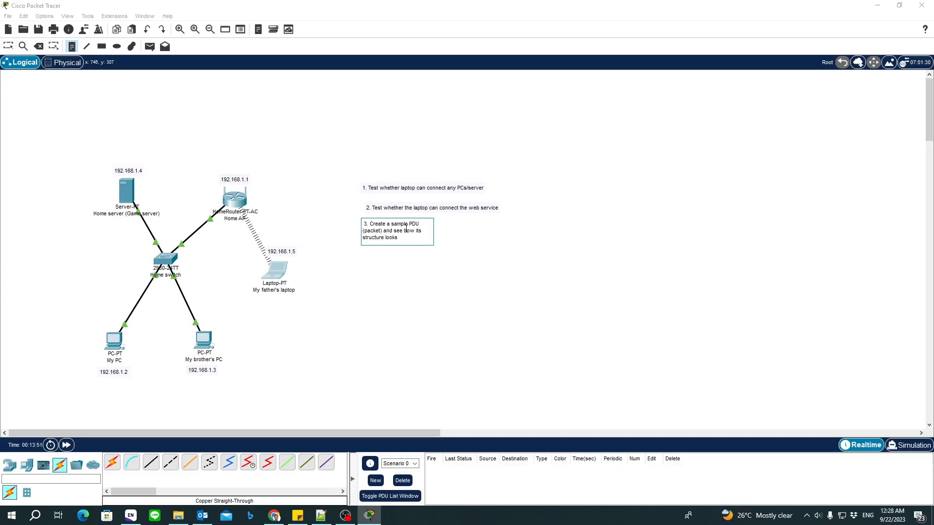
type("ure looks")
key("Return")
left_click(352, 294)
left_click(437, 251)
left_click(290, 58)
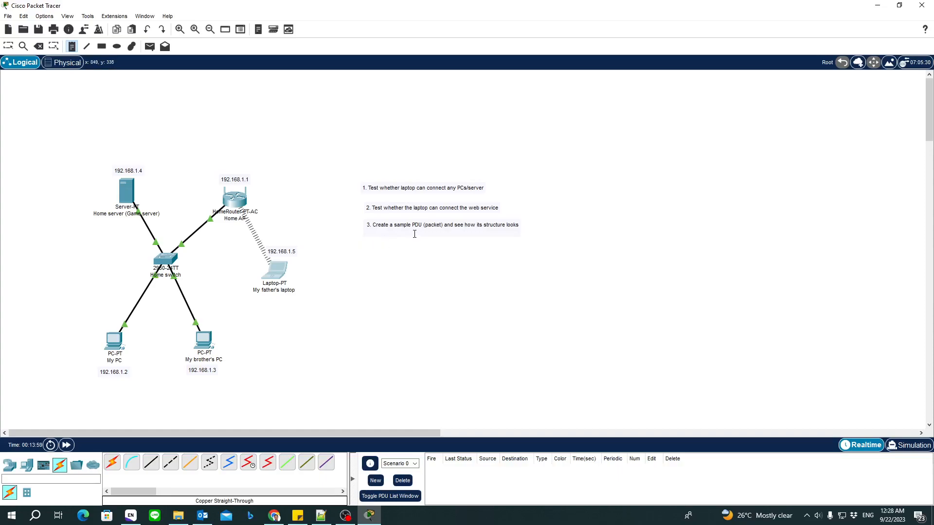
Send a simple PDU from My PC to the Home server and play it in Simulation mode
left_click(150, 47)
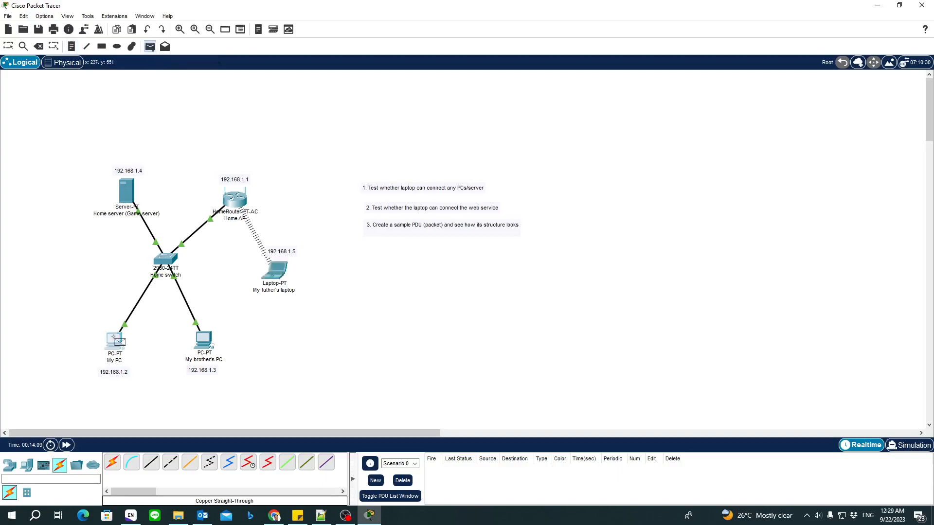
left_click(128, 191)
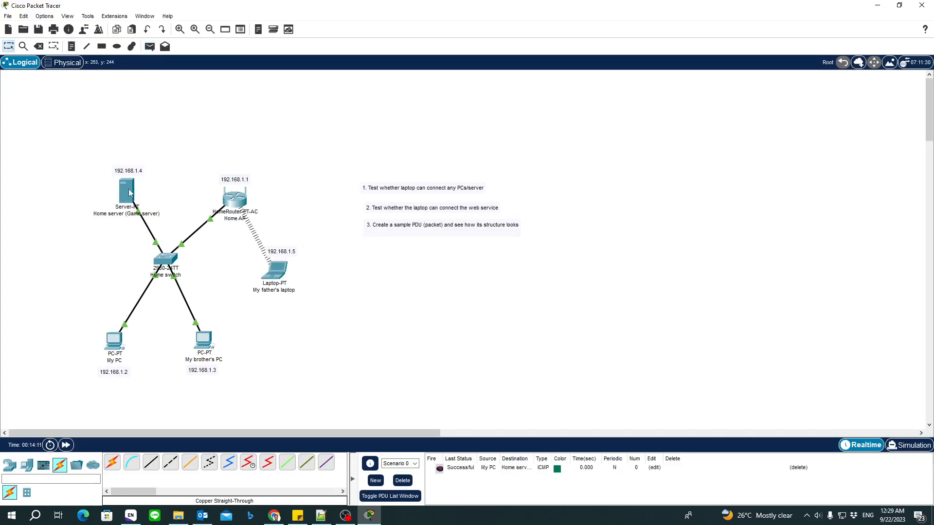
left_click(912, 451)
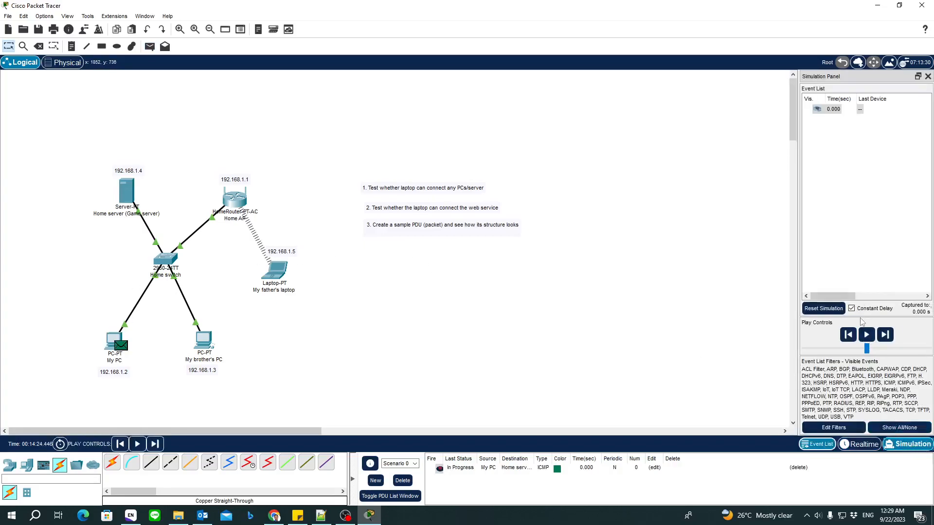
left_click(864, 336)
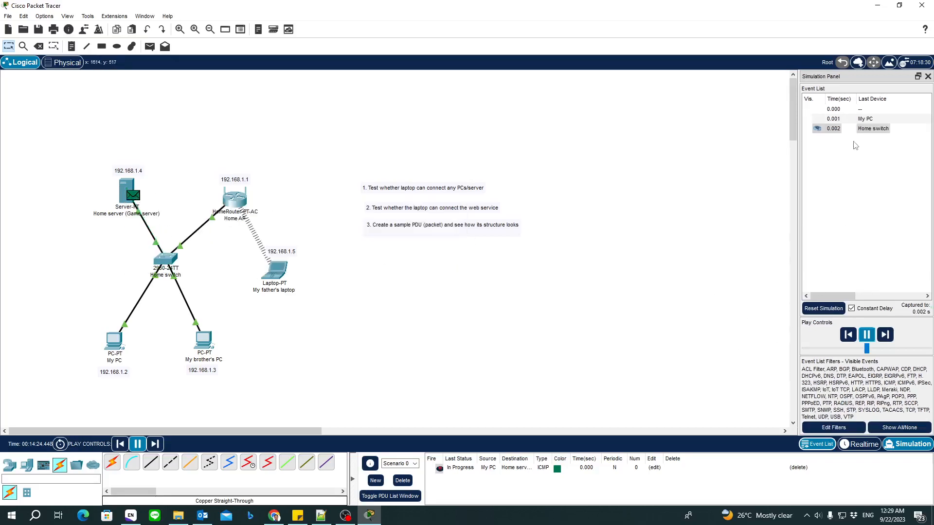
Examine the OSI model and inbound PDU details of the packet at the Home server, and close the PDU information
left_click(866, 130)
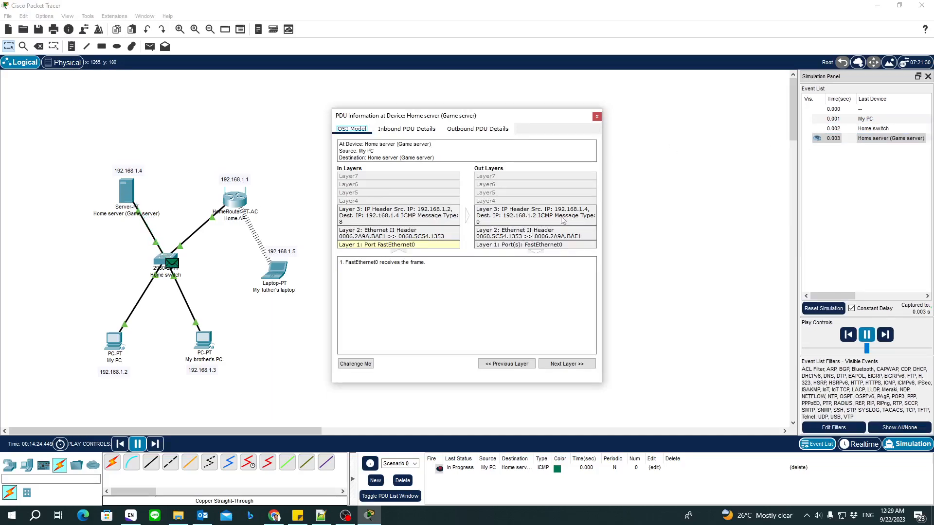
left_click(405, 130)
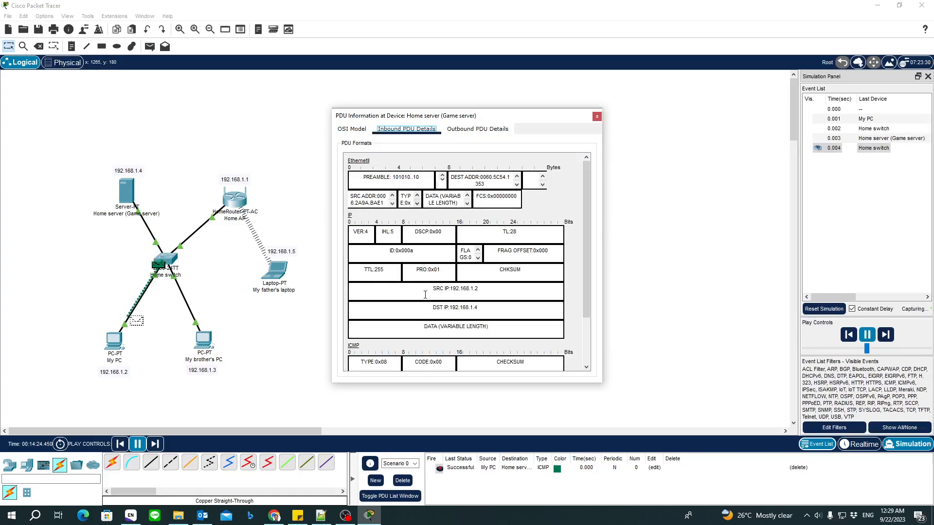
scroll(426, 300, "down", 2)
scroll(425, 300, "down", 1)
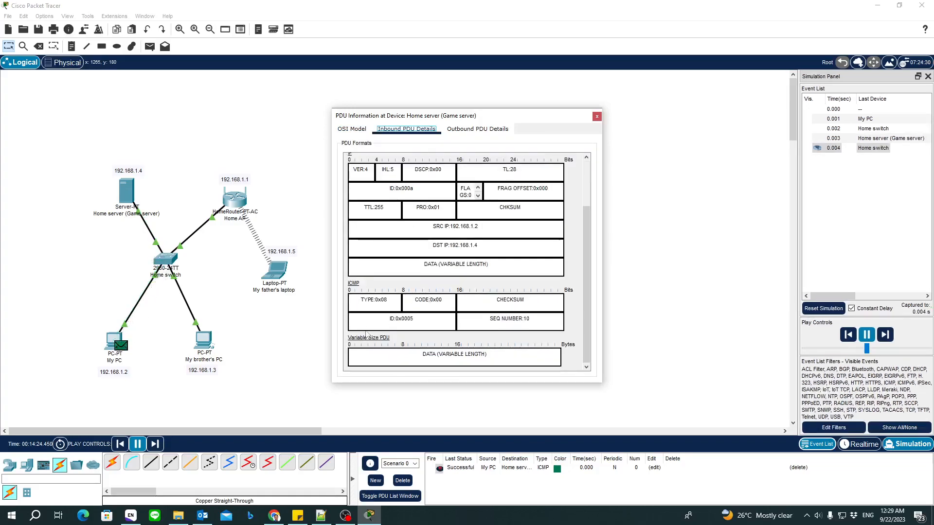
scroll(396, 319, "up", 3)
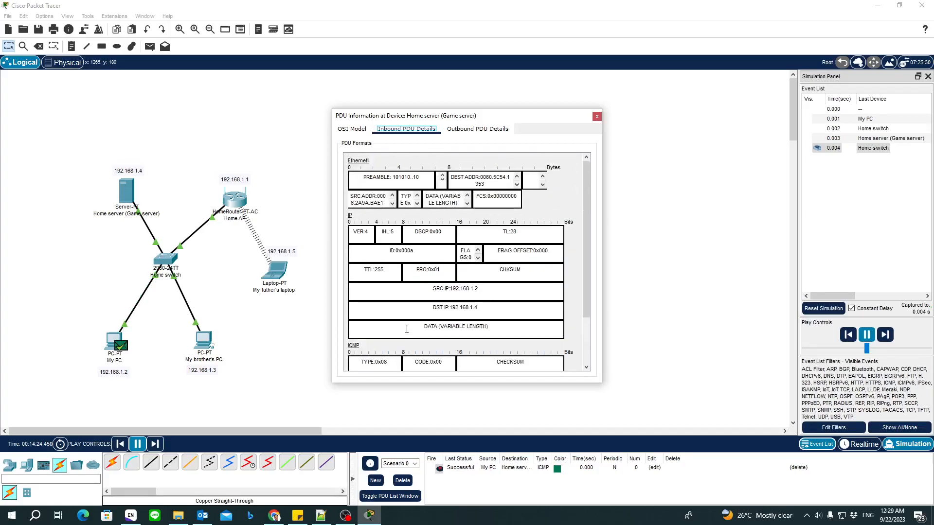
left_click(597, 118)
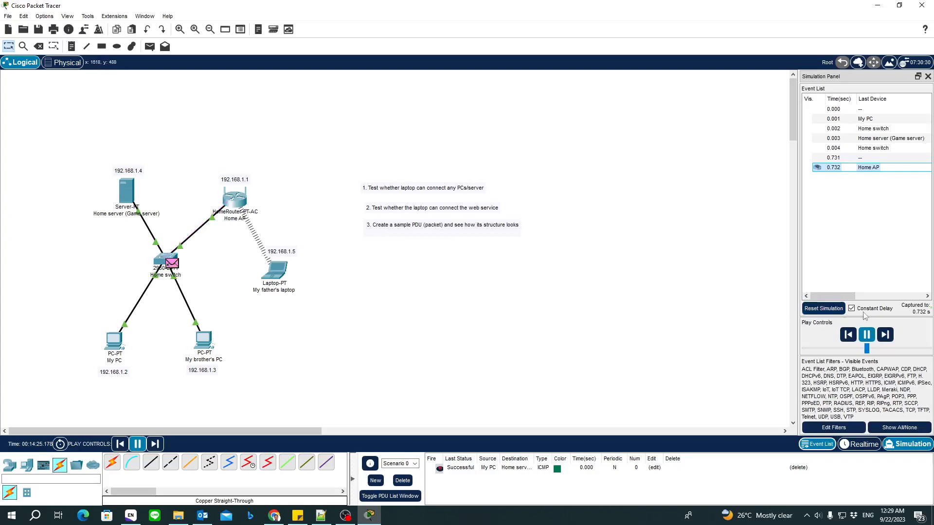
Stop and reset the simulation, and delete the PDU from My PC to the Home server
left_click(867, 337)
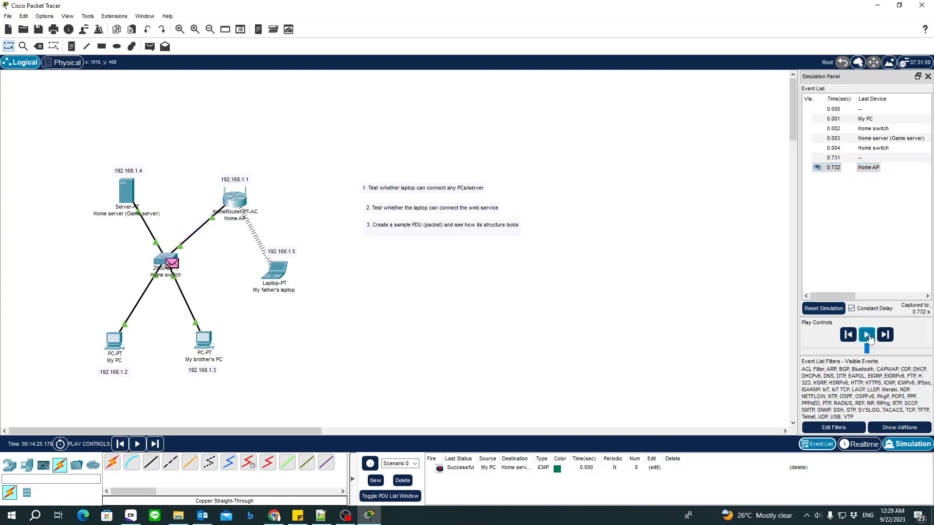
left_click(821, 309)
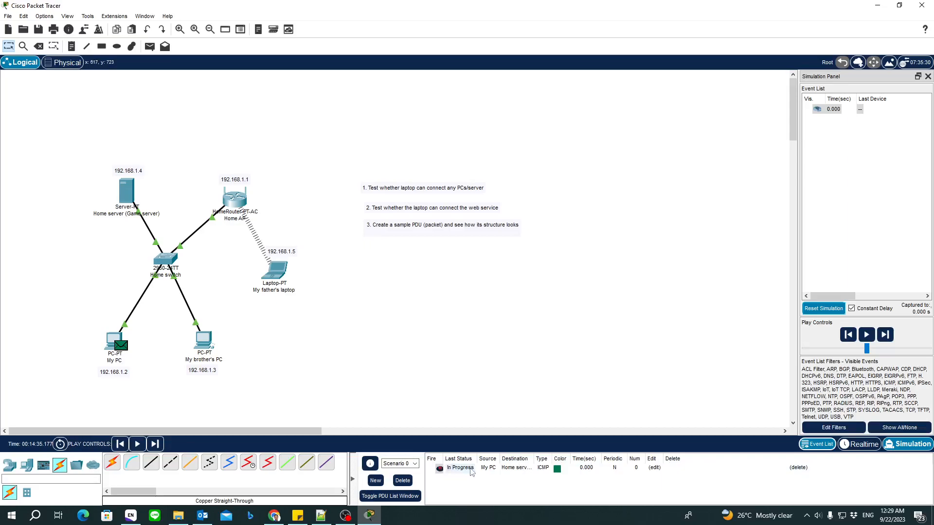
left_click(800, 470)
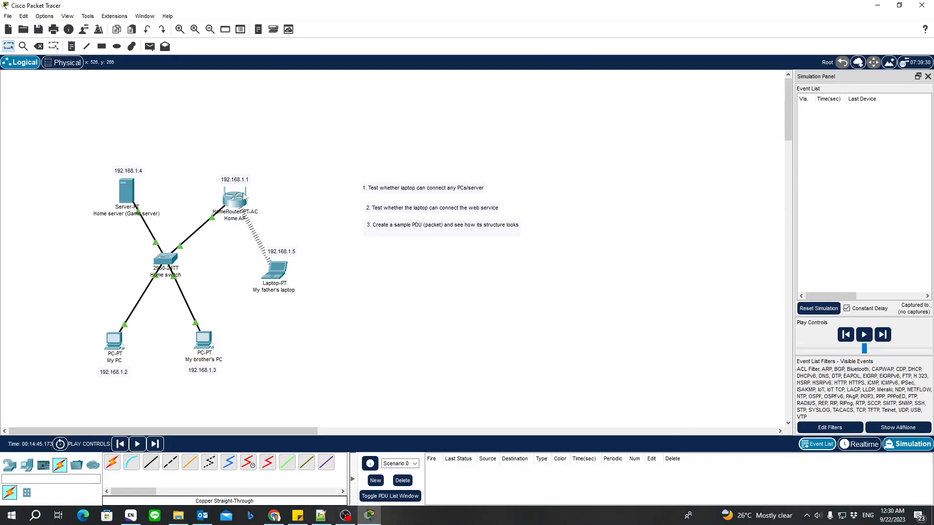
Start a complex PDU from My PC with HTTP as the application and 192.168.1.4 as the destination IP address
left_click(165, 46)
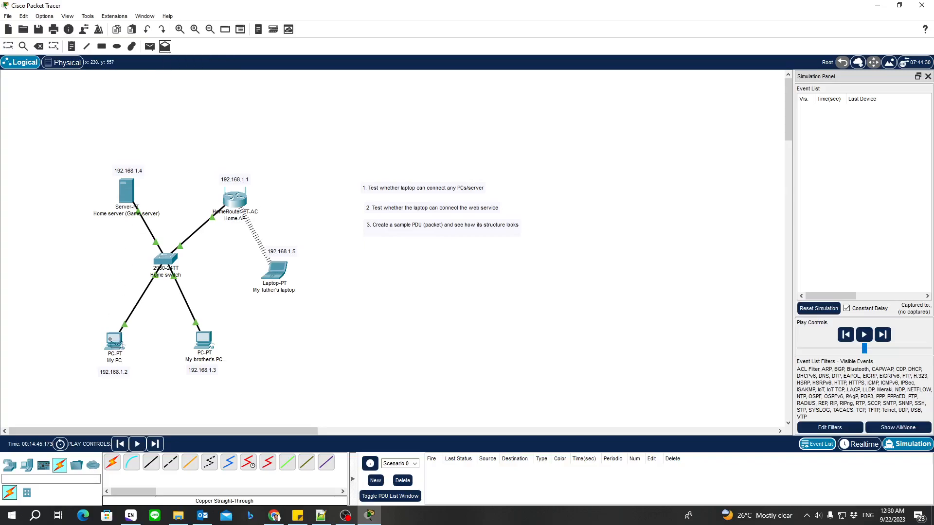
left_click(115, 340)
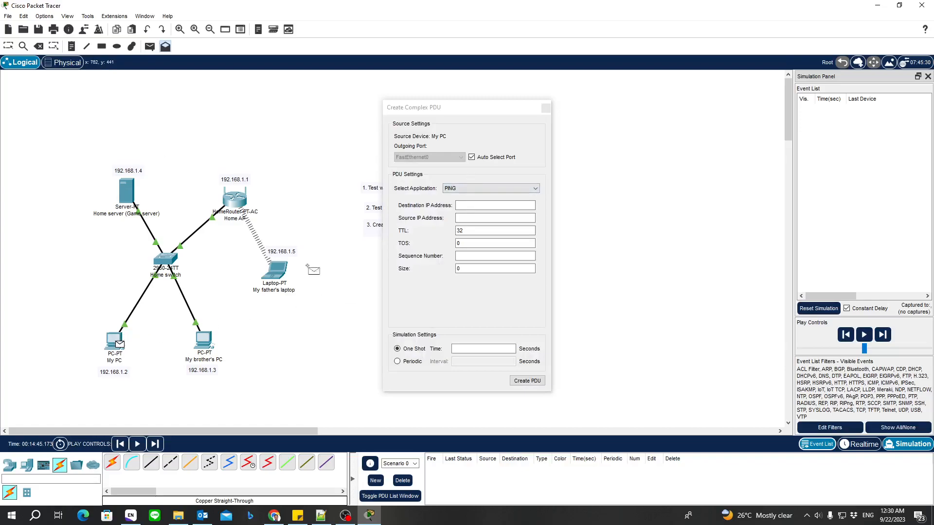
left_click(455, 188)
left_click(465, 216)
left_click(467, 206)
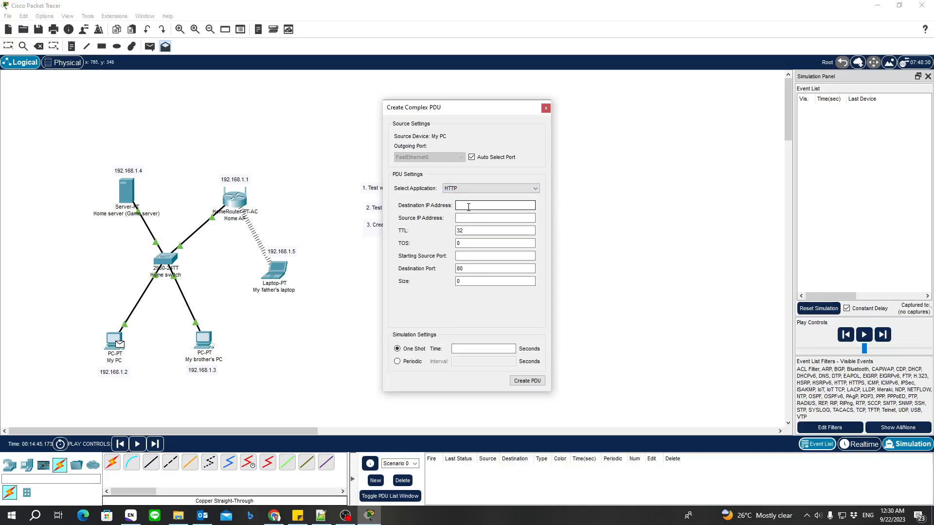
type("192.168.1.4")
Set the source IP address to 192.168.1.2, starting source port to 353 and one-shot time to 3 seconds, and create the PDU
left_click(480, 219)
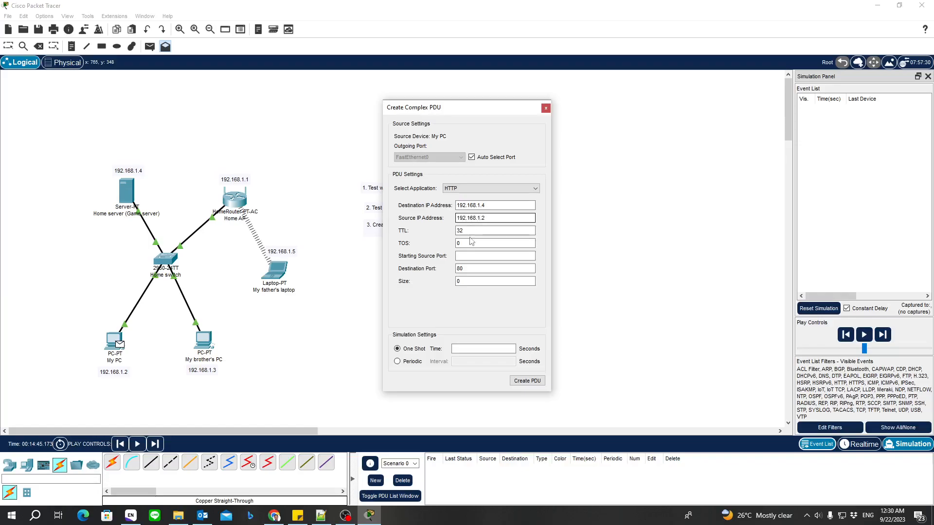
left_click(468, 257)
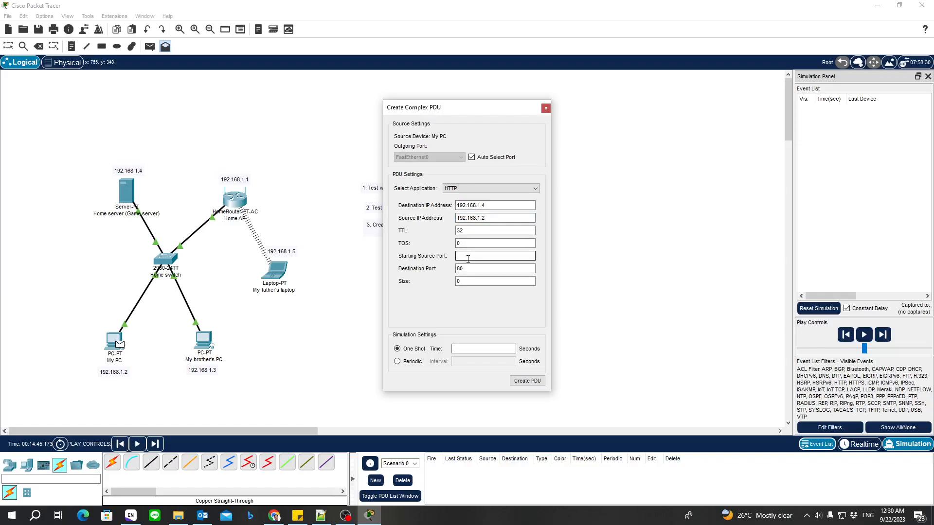
left_click(456, 281)
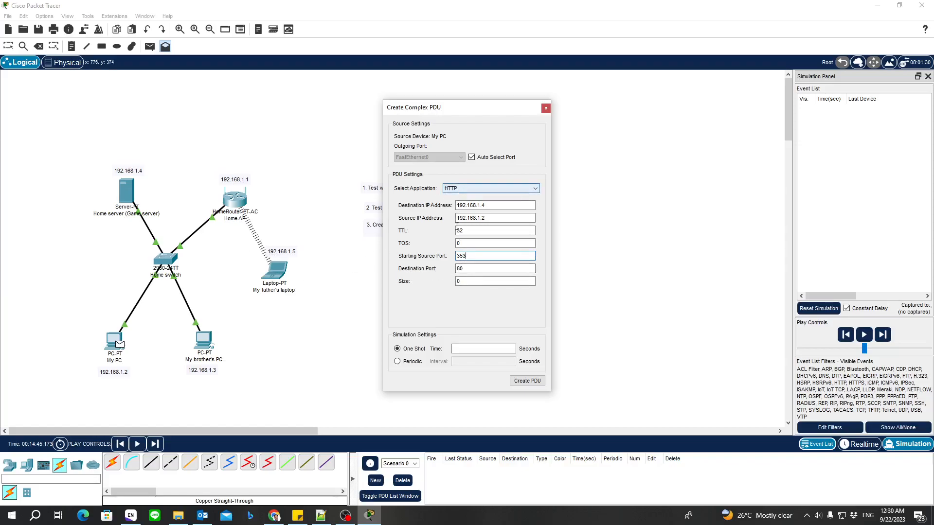
left_click(476, 348)
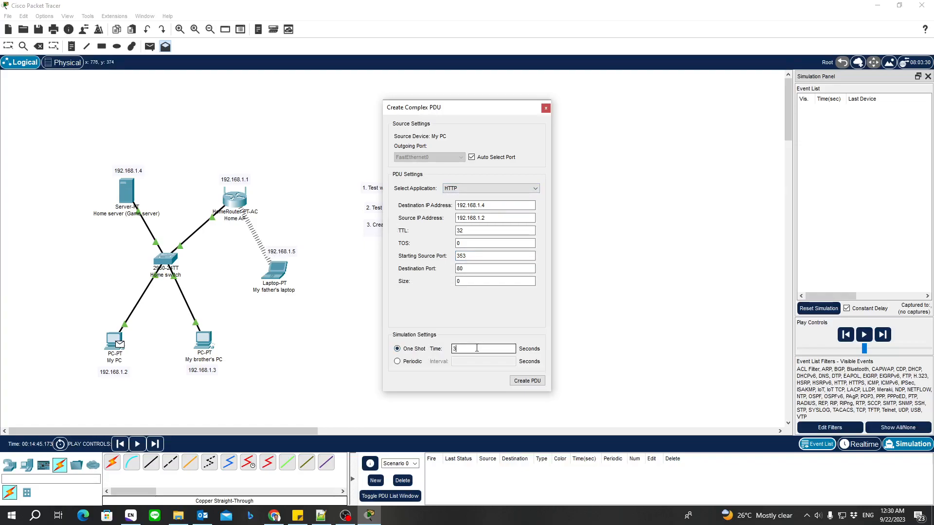
left_click(527, 380)
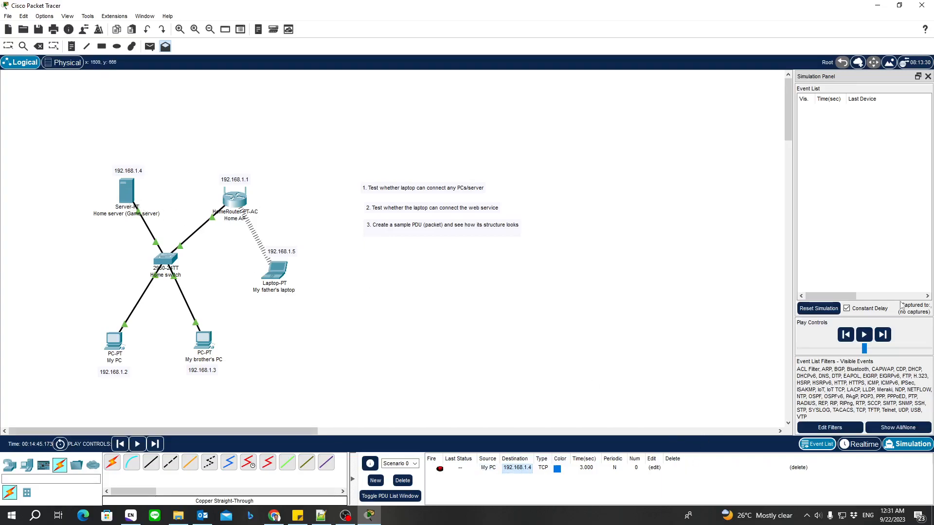
Play the simulation and open the PDU information at the Home switch for the packet coming from My PC
left_click(864, 337)
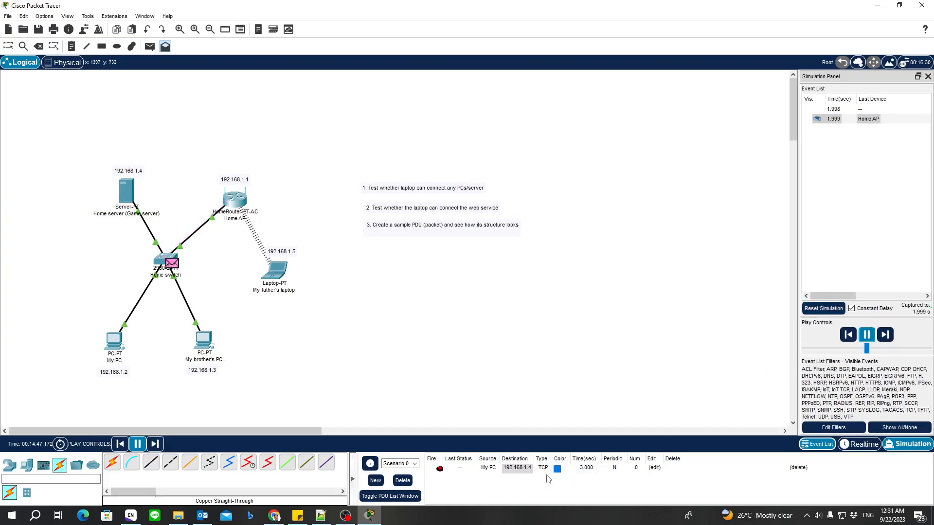
left_click(836, 121)
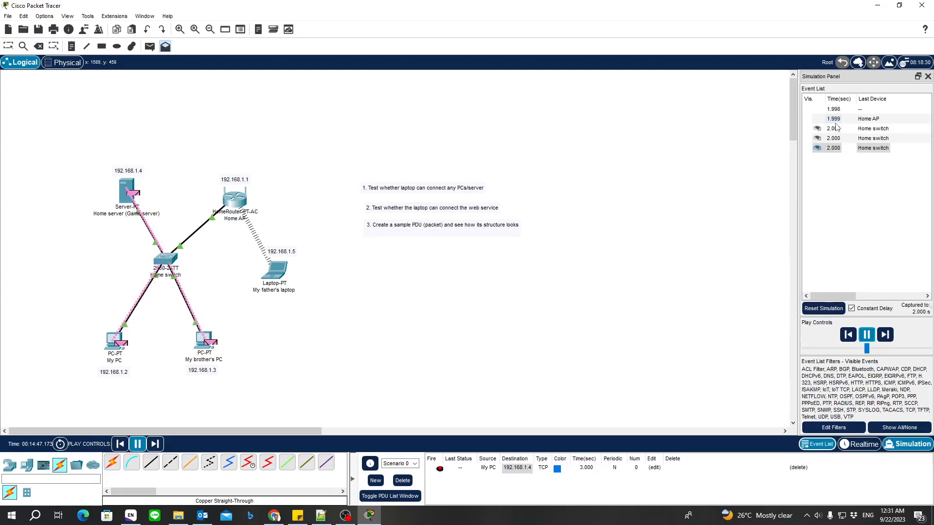
left_click(832, 149)
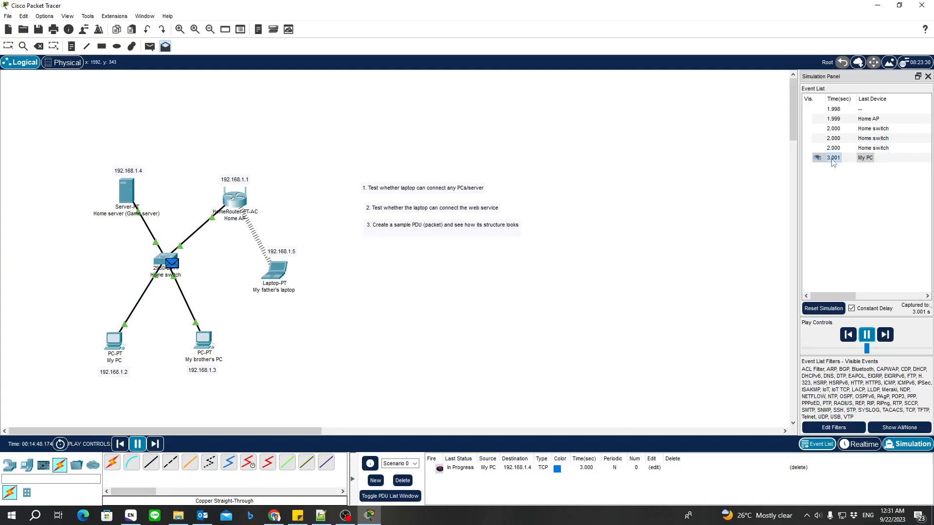
left_click(866, 161)
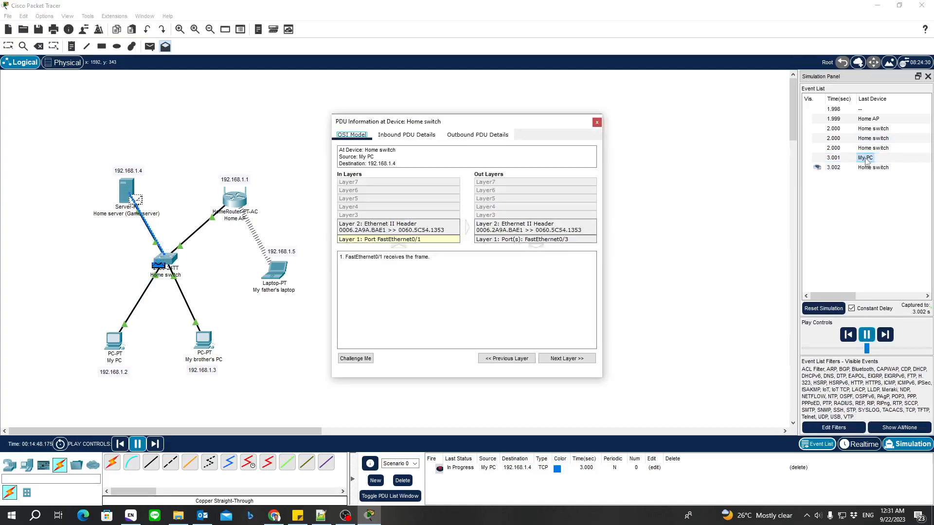
left_click_drag(851, 296, 832, 296)
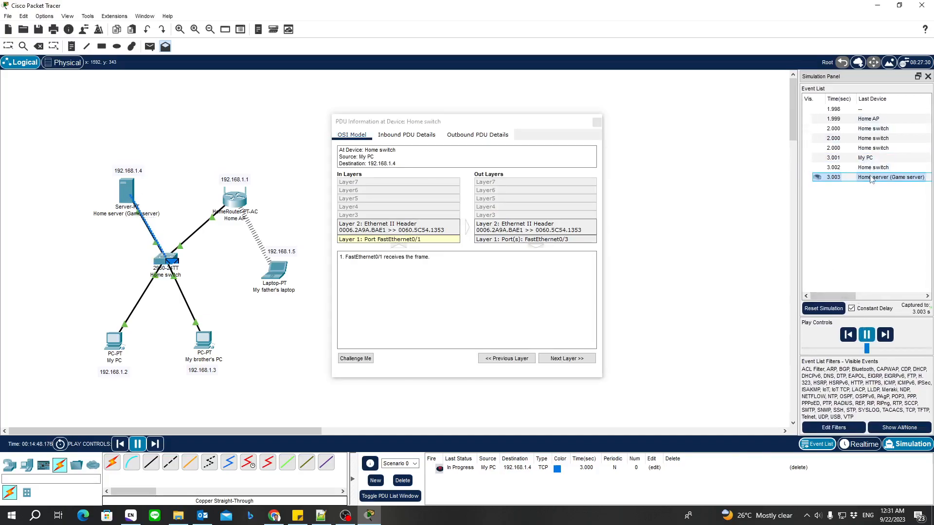
Open the PDU information at the Home switch for the packet from the Home server and the one from My PC
left_click(867, 179)
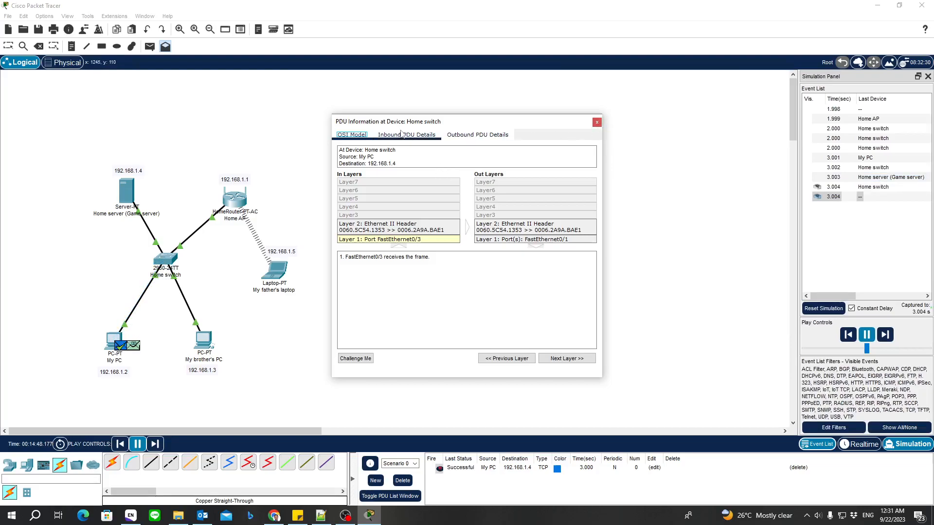
left_click(597, 122)
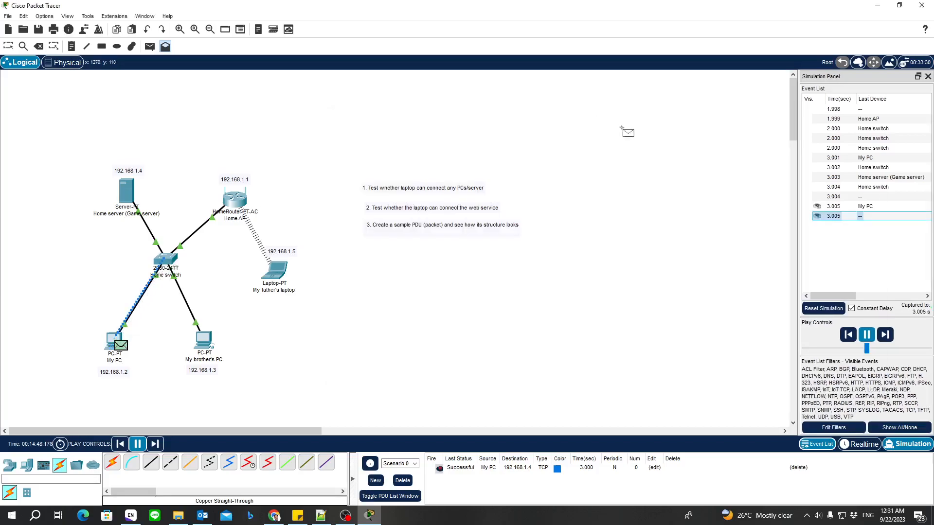
left_click(870, 206)
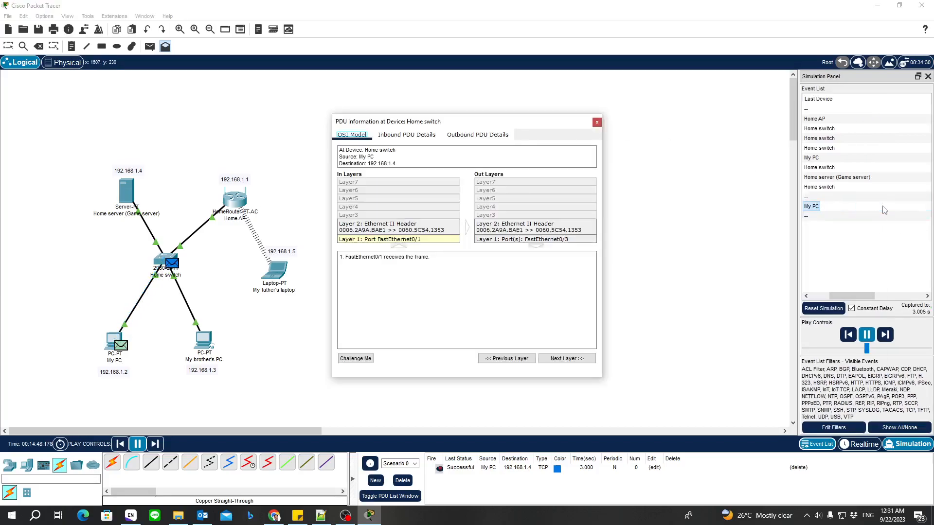
left_click(883, 217)
left_click(880, 206)
Open the PDU information at My PC for the packet from the Home switch and examine its inbound and outbound PDU formats
left_click(875, 190)
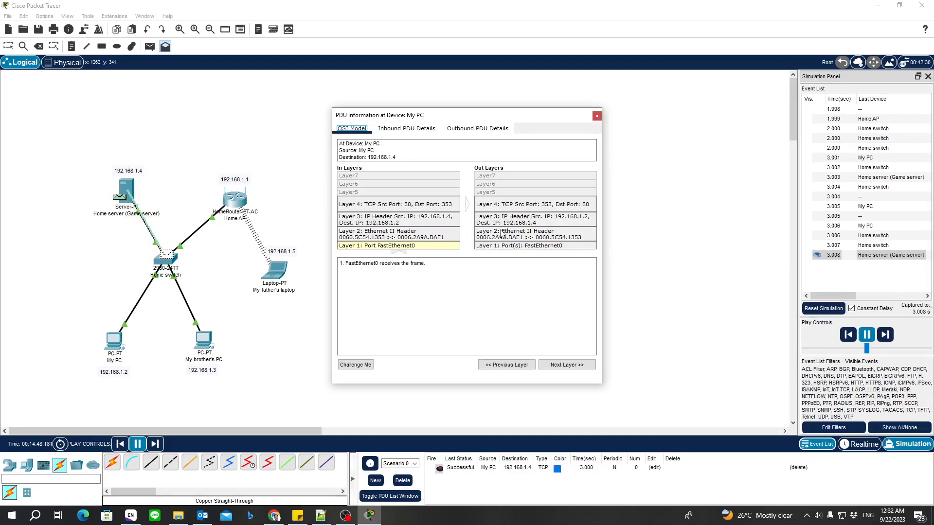
left_click(398, 129)
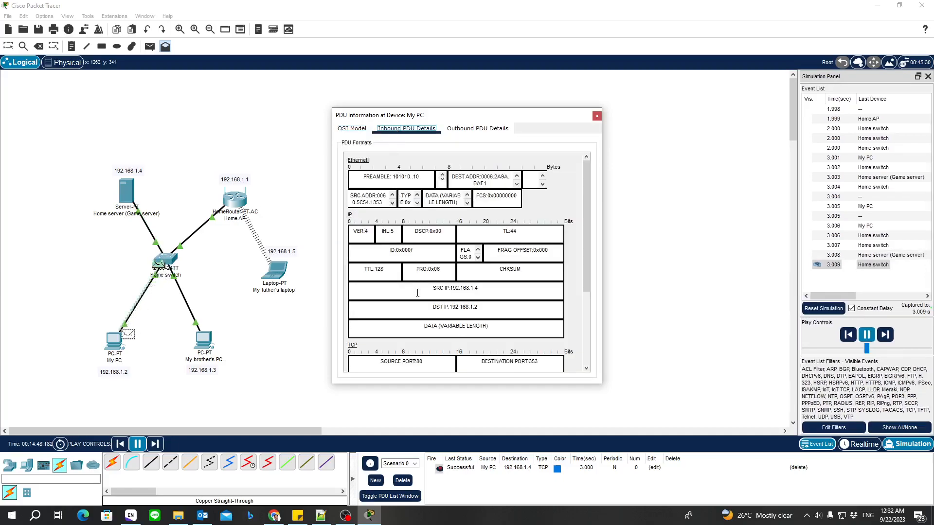
scroll(418, 289, "down", 5)
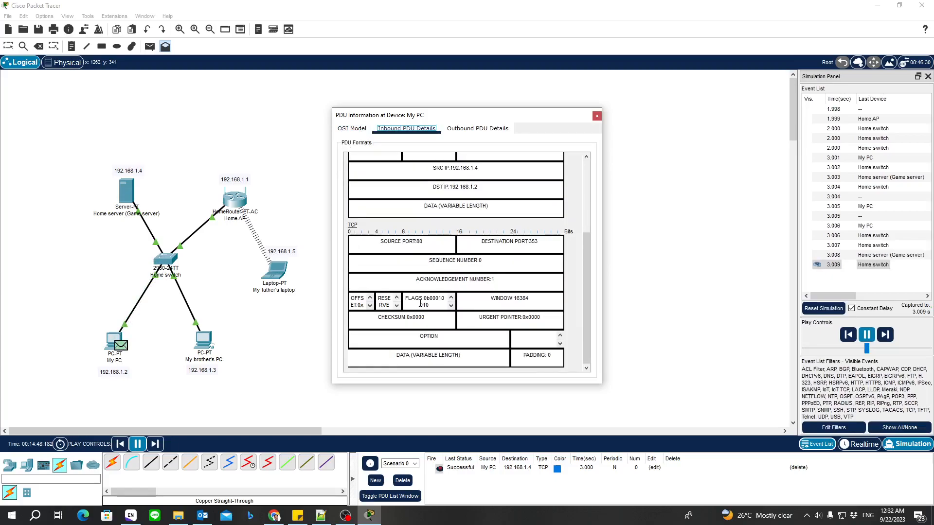
scroll(405, 287, "up", 1)
scroll(479, 329, "up", 3)
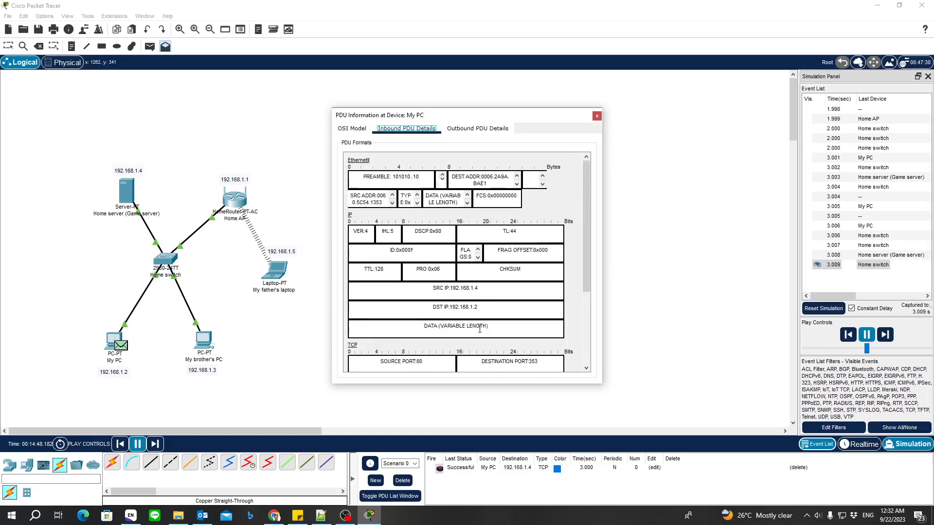
scroll(479, 330, "down", 2)
scroll(469, 233, "up", 2)
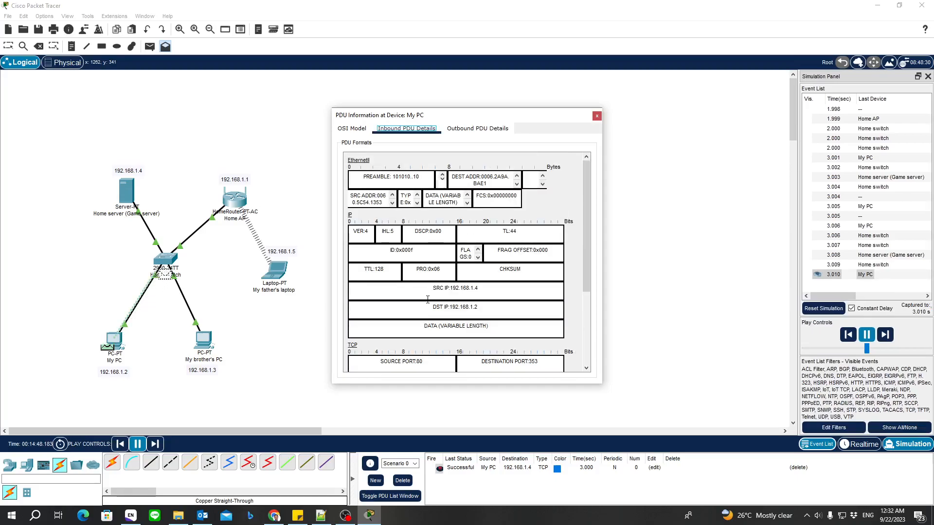
left_click(477, 129)
scroll(447, 324, "down", 4)
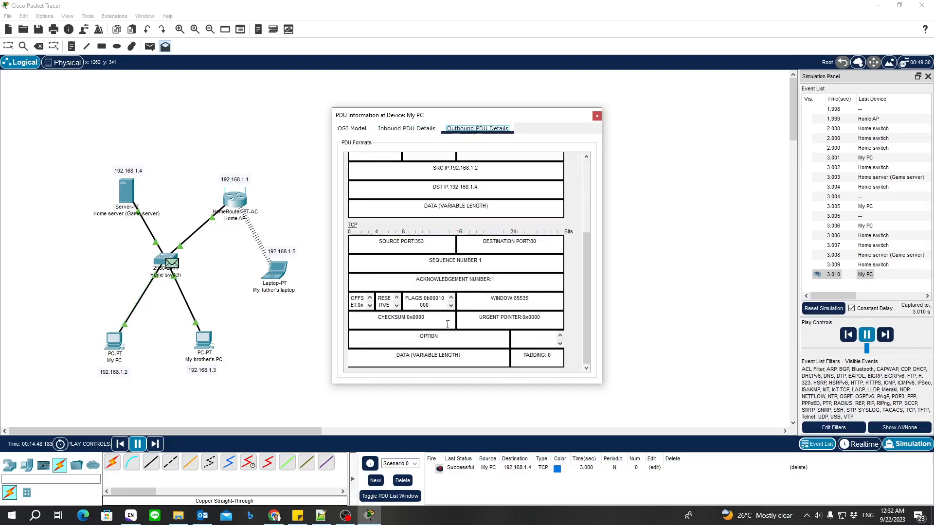
left_click(596, 117)
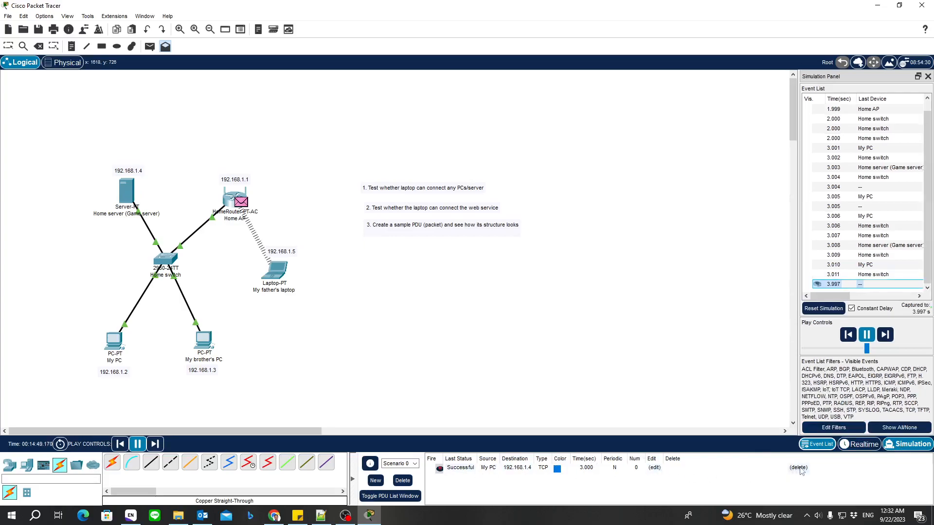
Reset the simulation and delete the complex PDU from My PC to 192.168.1.4
left_click(824, 308)
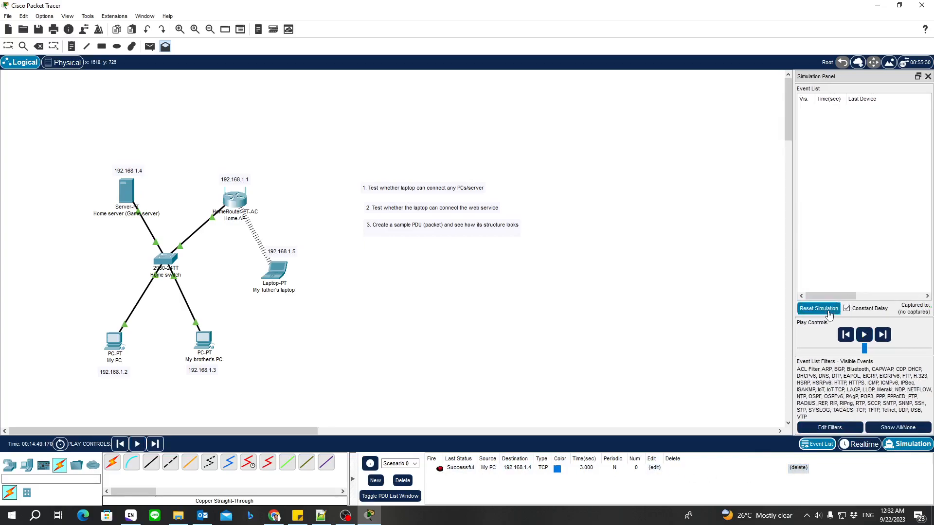
left_click(797, 468)
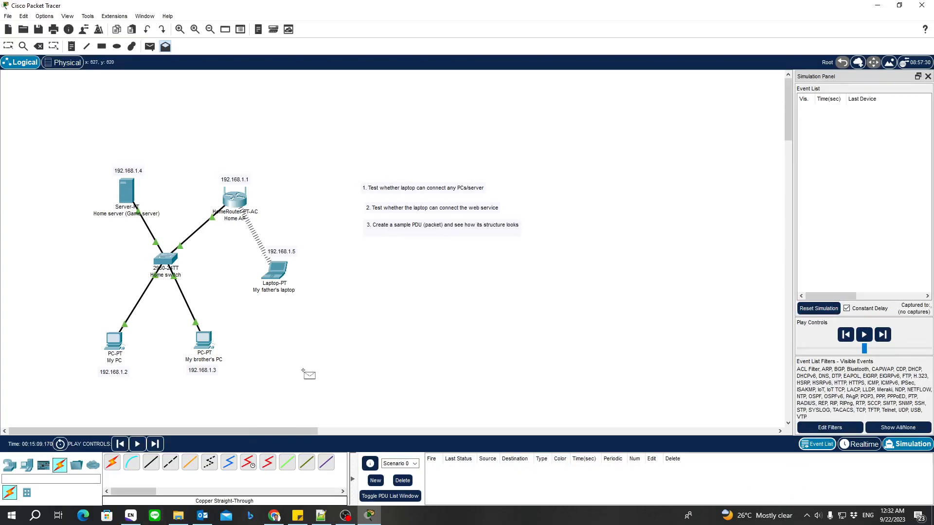
key("Escape")
Switch to the physical workspace, create a new wiring closet and place it over Home City
left_click(68, 63)
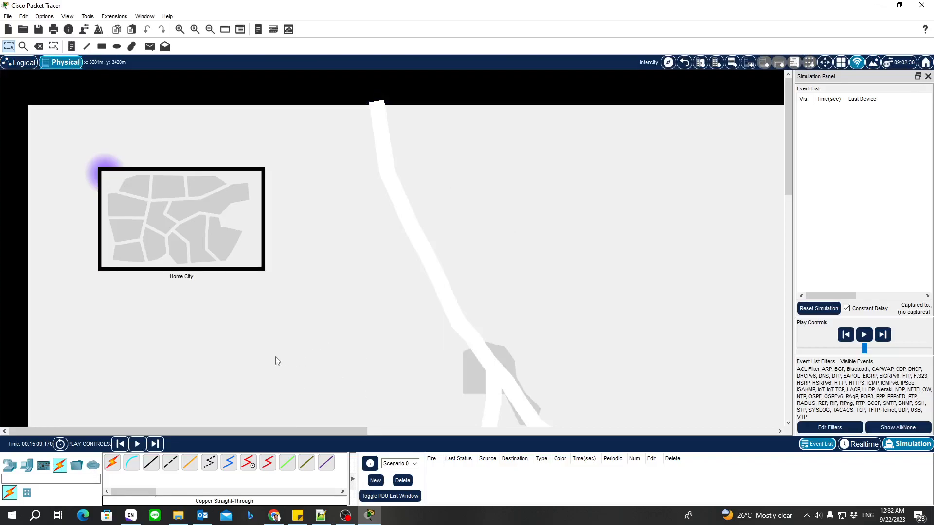
left_click(750, 63)
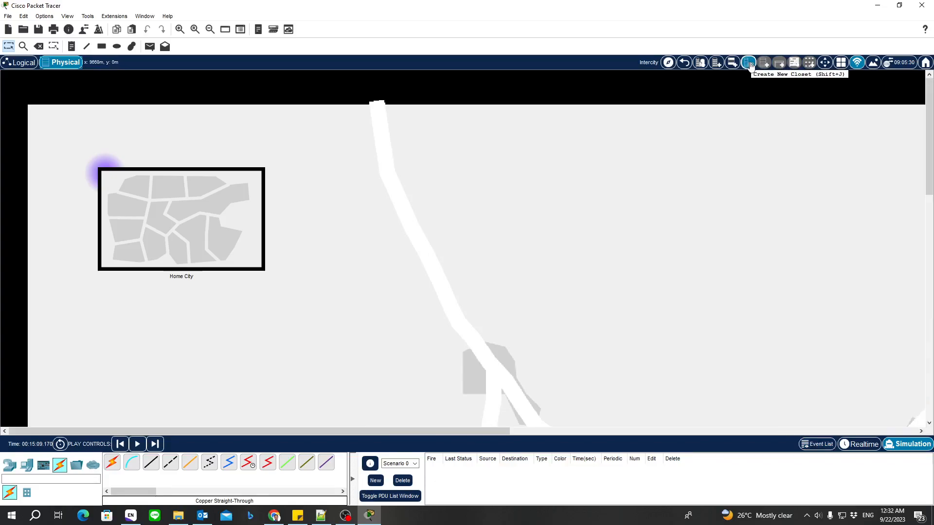
left_click(750, 64)
left_click_drag(35, 108, 125, 188)
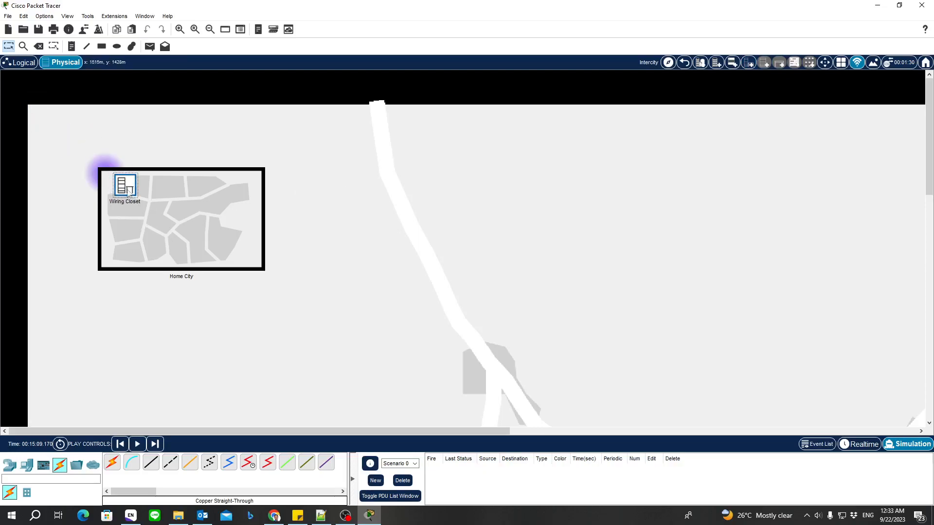
Enter the new wiring closet and add a rack and a table to it
left_click(124, 189)
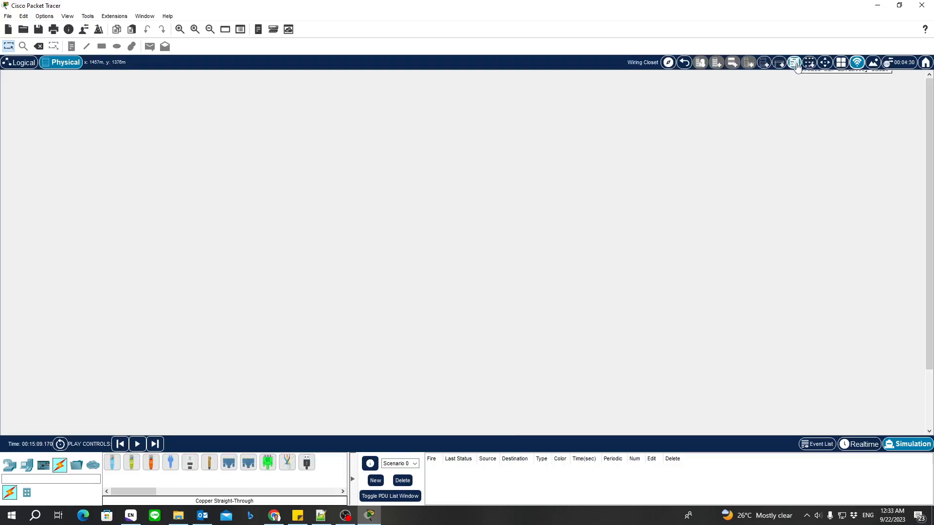
left_click(764, 62)
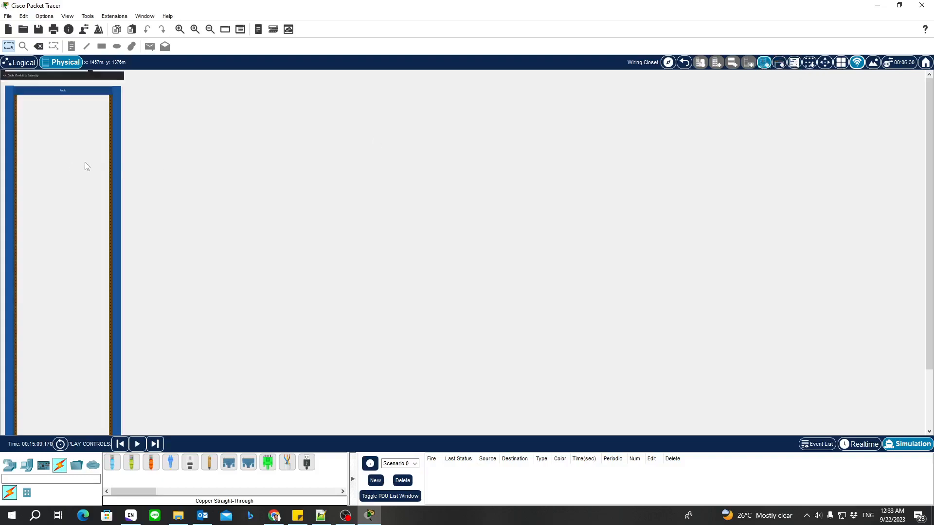
left_click(778, 63)
scroll(671, 265, "down", 2)
scroll(674, 266, "up", 1)
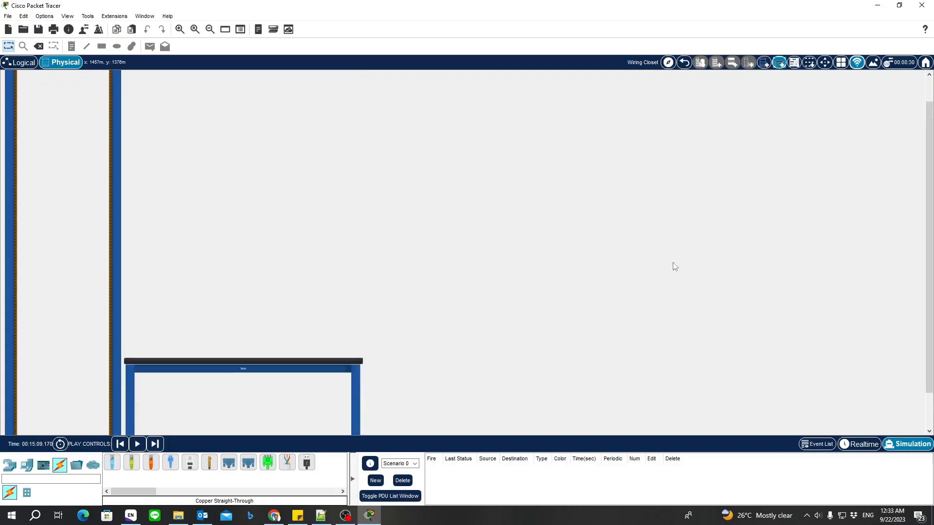
scroll(588, 258, "up", 1)
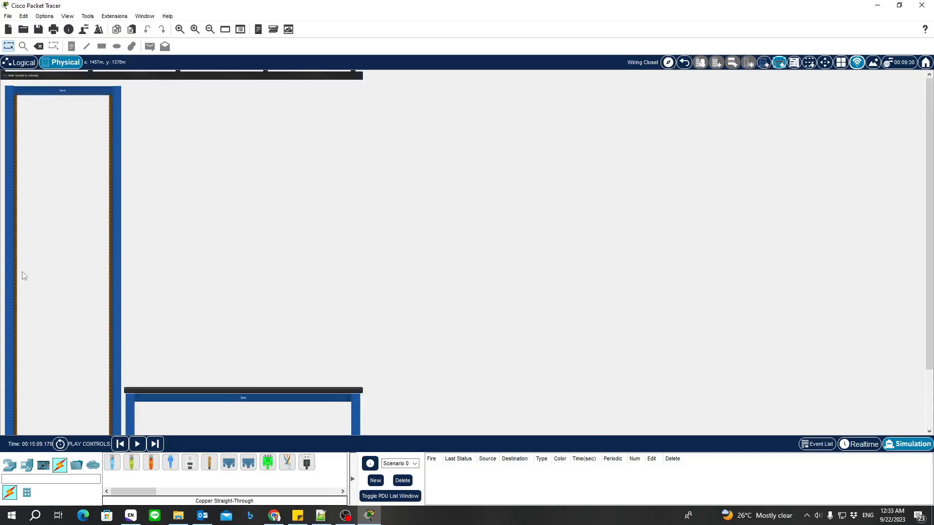
Mount a 2960 switch in the top of the rack and two servers below it
left_click(11, 466)
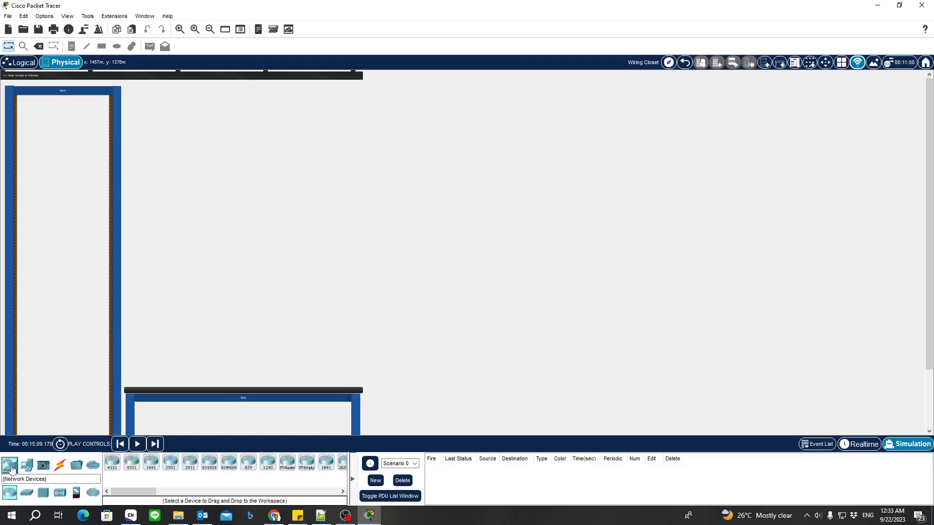
left_click(27, 493)
left_click_drag(112, 462, 62, 108)
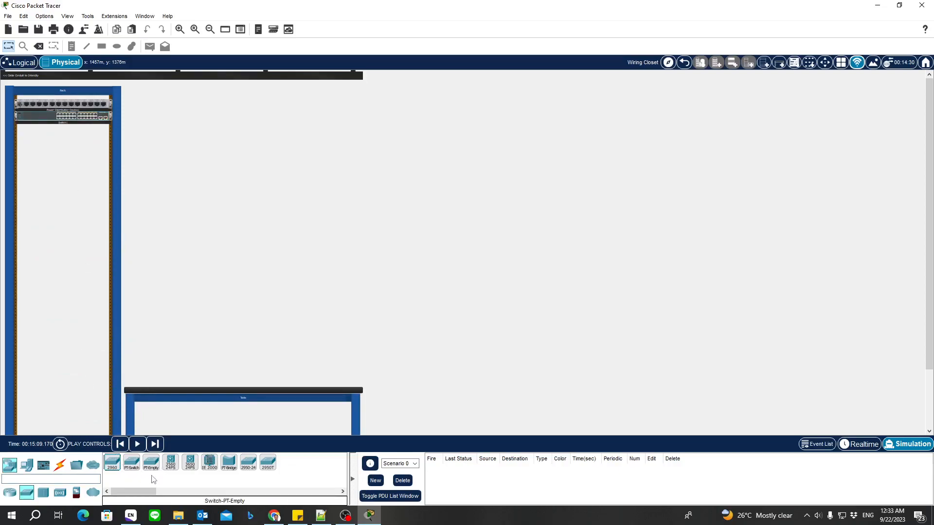
left_click(26, 464)
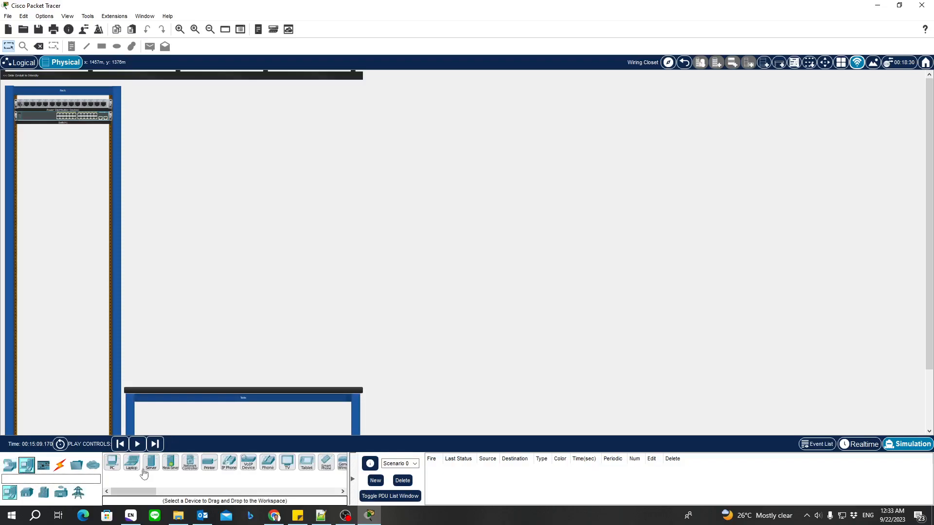
left_click_drag(151, 462, 63, 135)
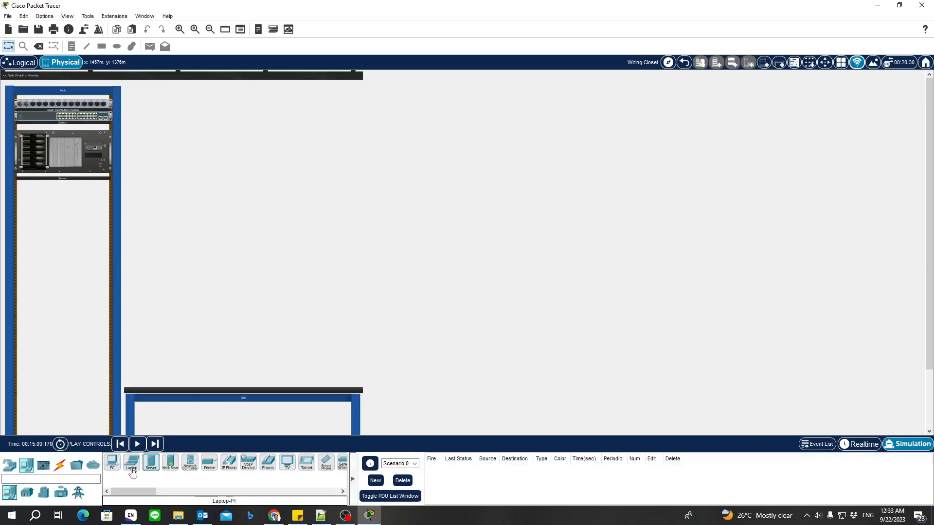
left_click_drag(151, 462, 67, 182)
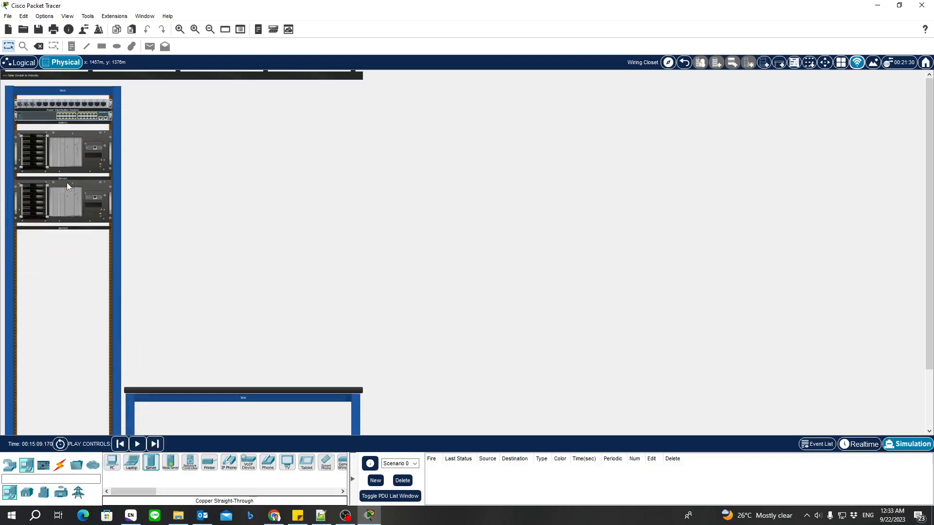
Place a PC, a laptop and a home wireless router on the table
scroll(216, 368, "down", 1)
scroll(217, 369, "up", 1)
left_click_drag(112, 463, 306, 302)
left_click_drag(131, 463, 197, 355)
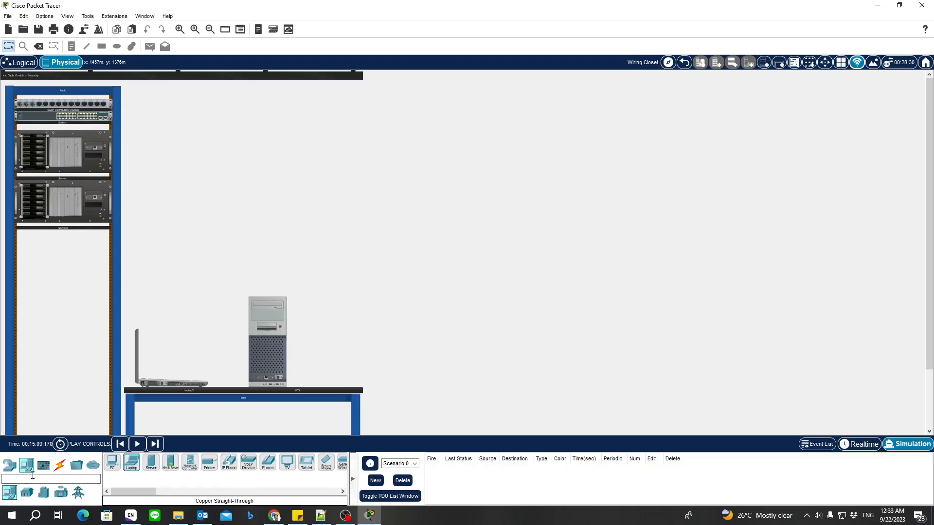
left_click(12, 468)
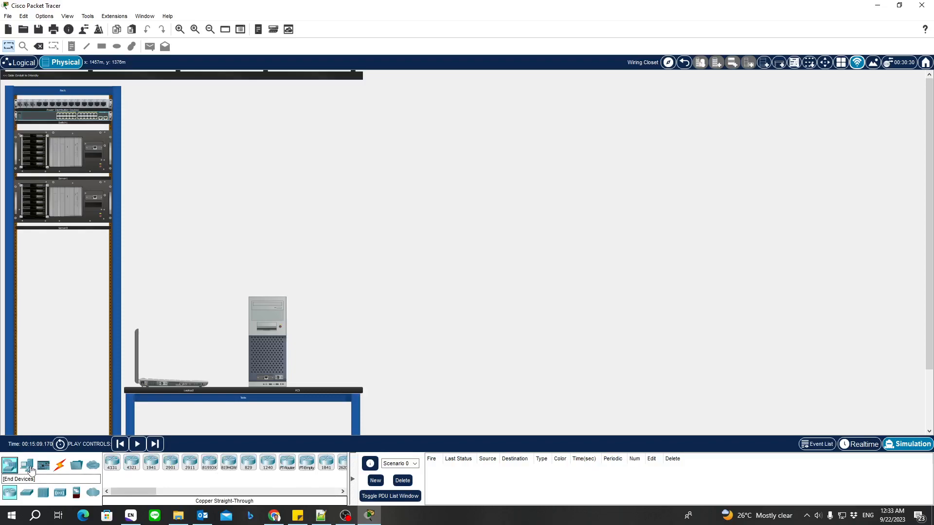
left_click(59, 493)
left_click_drag(229, 462, 265, 282)
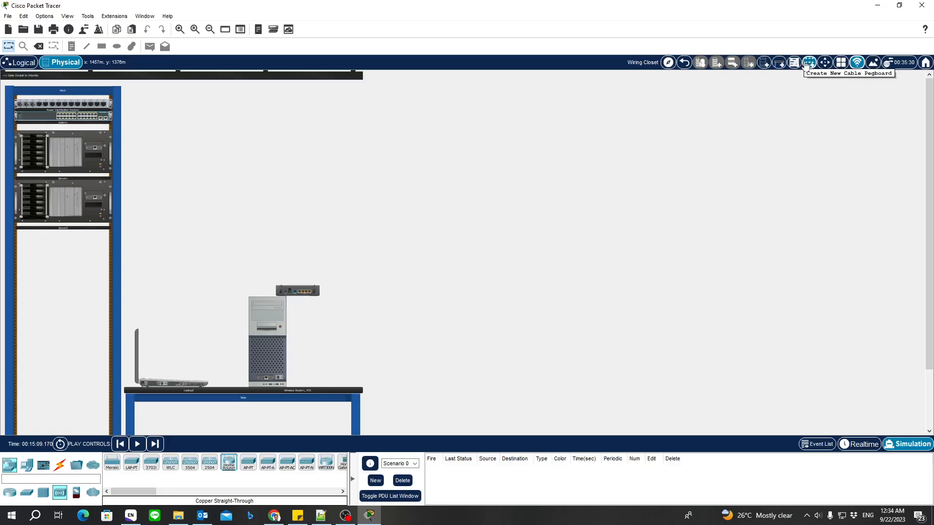
Create a cable pegboard above the table and hang eight copper straight-through cables on it
left_click(808, 63)
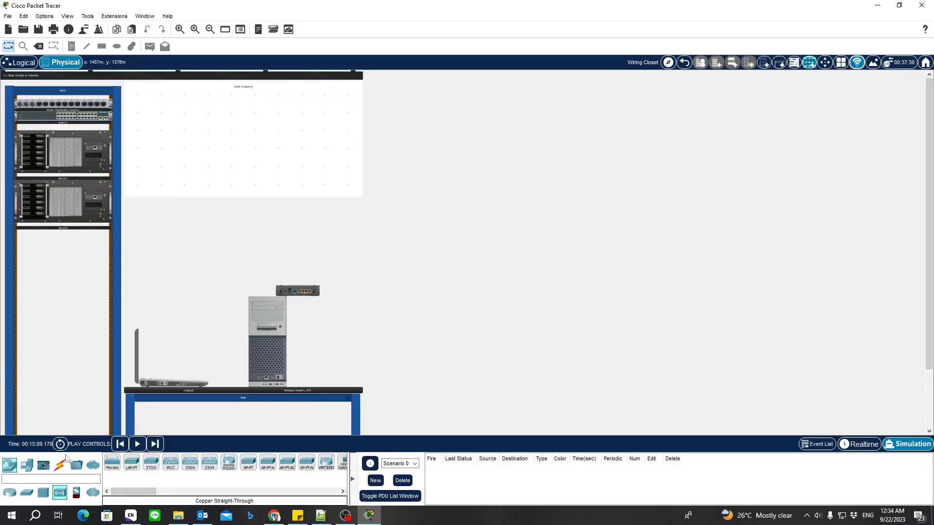
left_click(60, 465)
left_click_drag(132, 462, 141, 114)
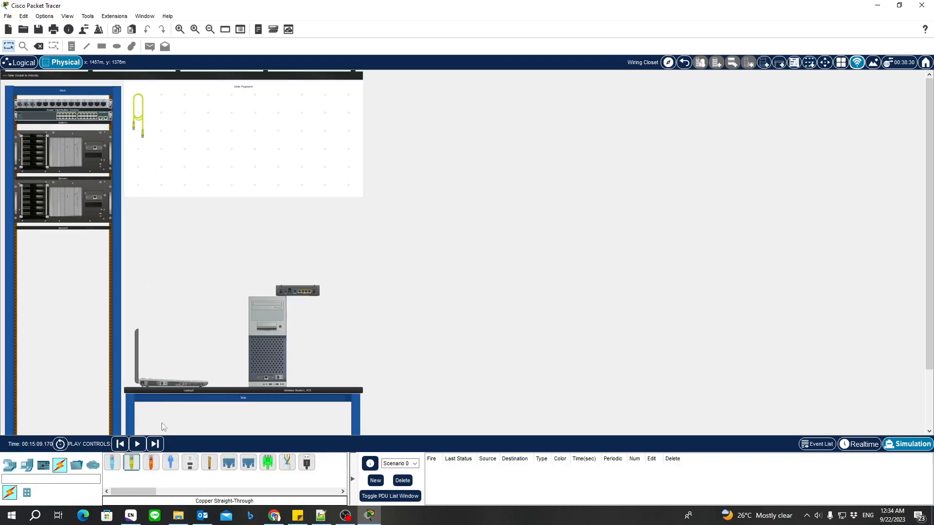
left_click_drag(132, 462, 162, 114)
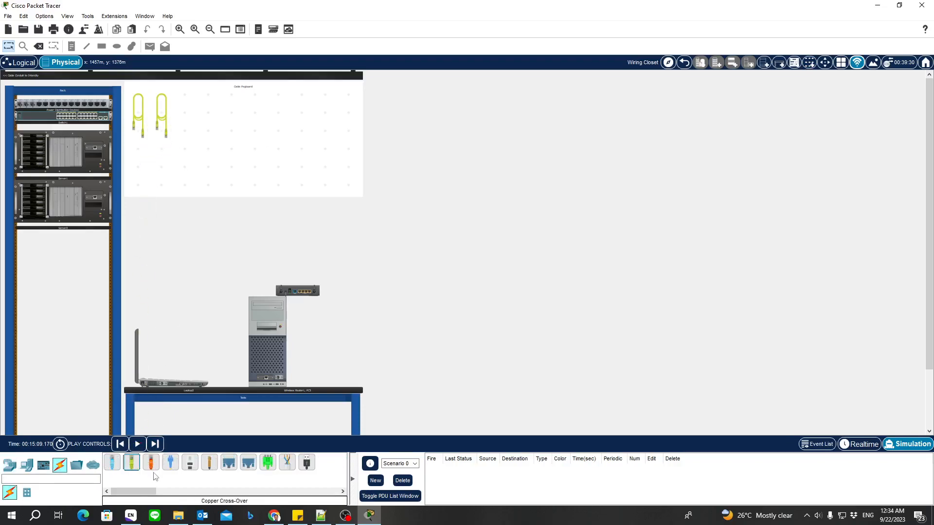
left_click_drag(132, 462, 209, 114)
left_click_drag(132, 461, 184, 114)
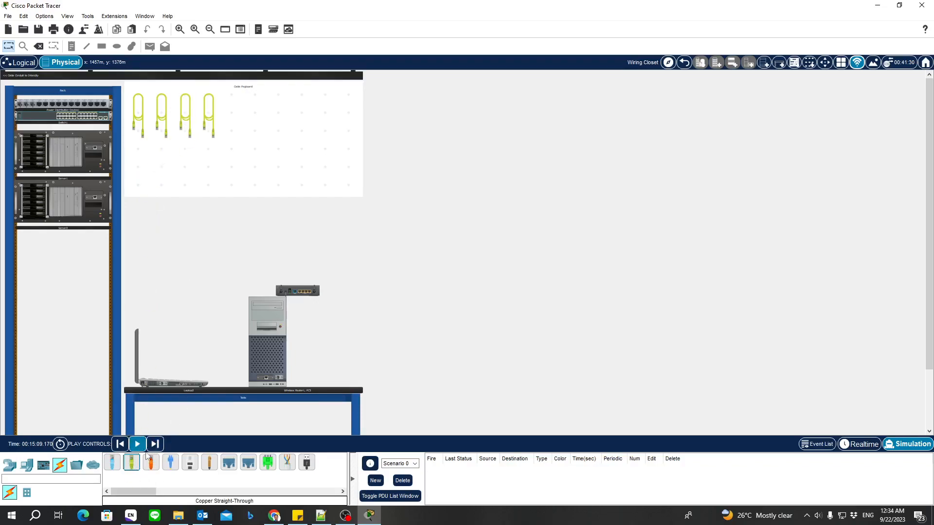
left_click_drag(131, 462, 233, 115)
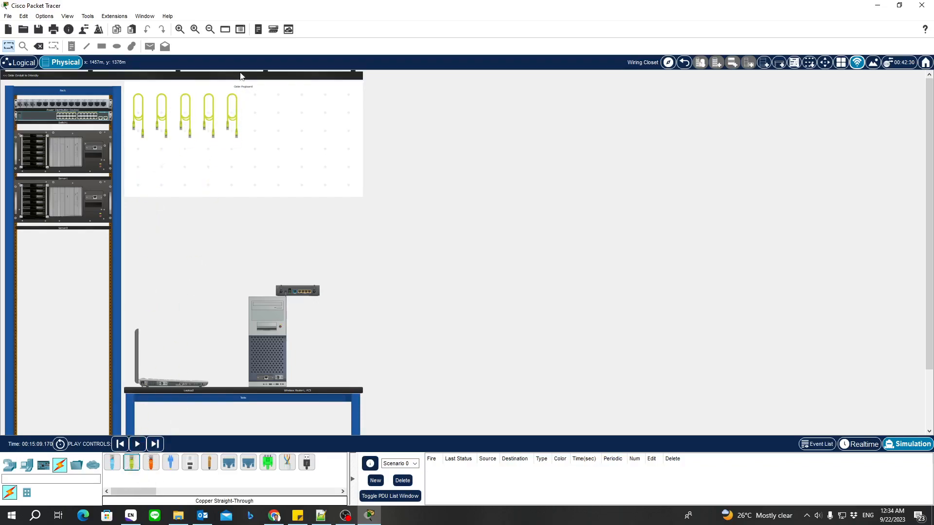
left_click_drag(132, 465, 256, 115)
left_click_drag(131, 462, 303, 114)
left_click_drag(134, 464, 326, 115)
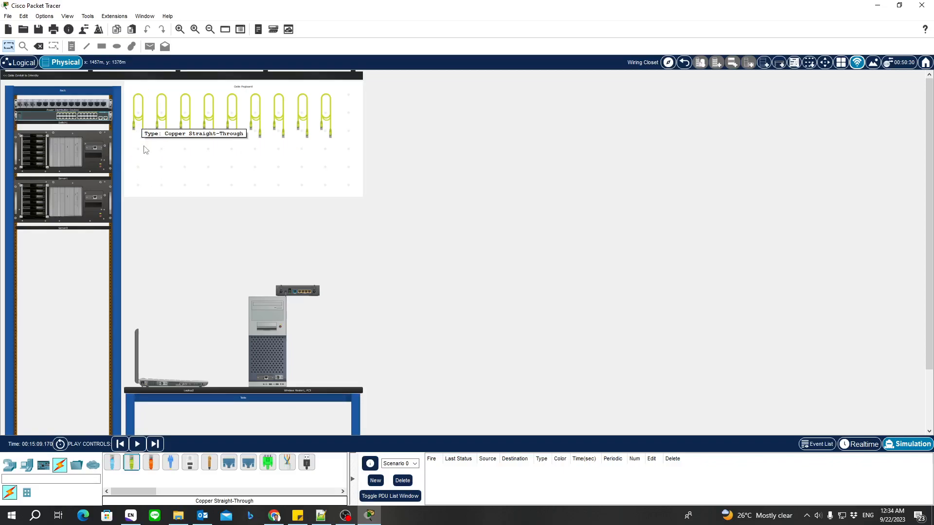
Connect the rack switch to the upper server with the first straight-through cable from the pegboard
left_click(140, 125)
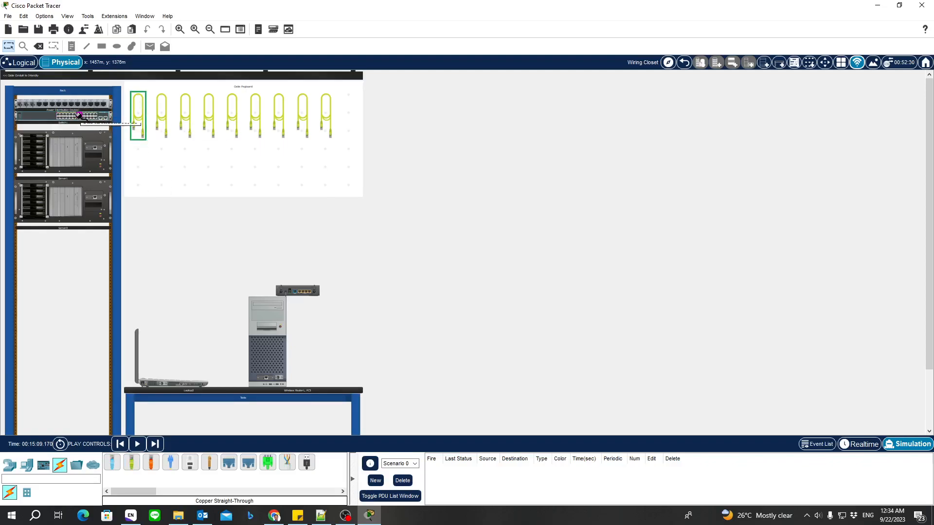
left_click(58, 115)
left_click(96, 148)
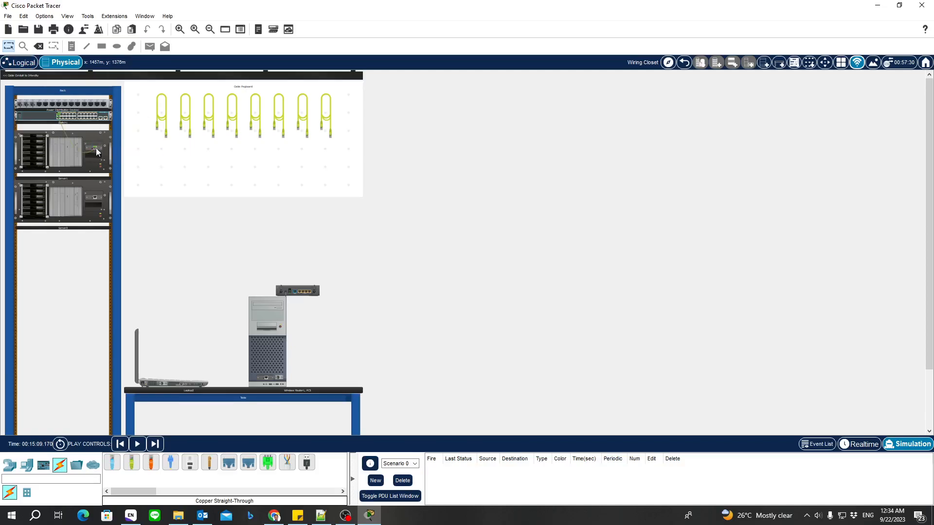
Connect the rack switch to the lower server with the next straight-through cable from the pegboard
left_click(179, 29)
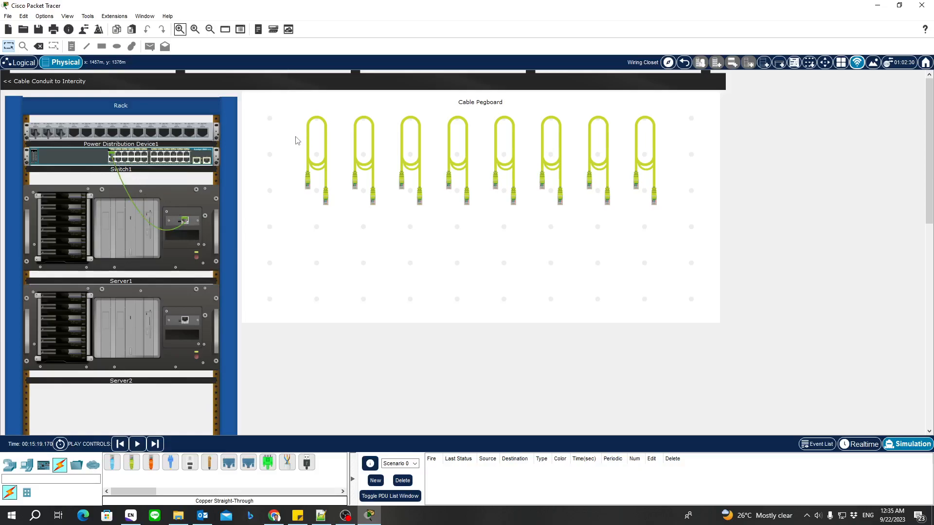
left_click(310, 160)
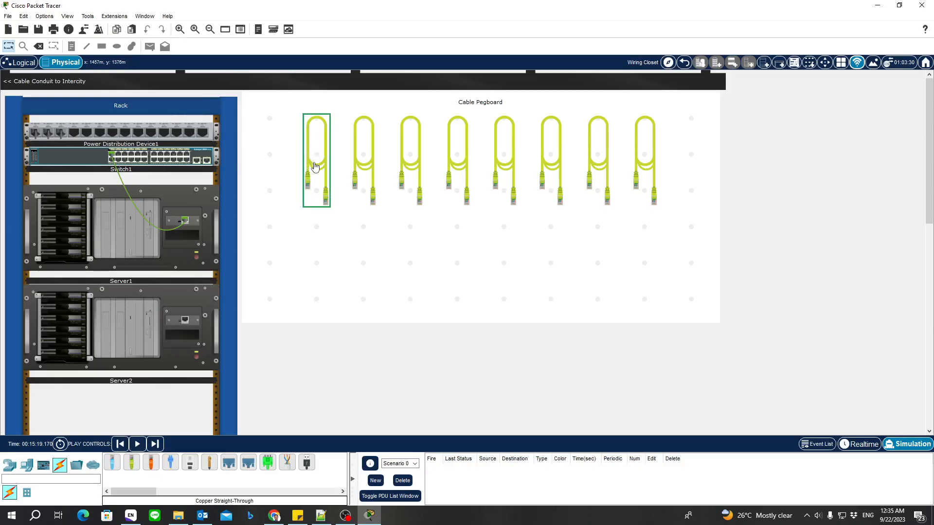
left_click(118, 154)
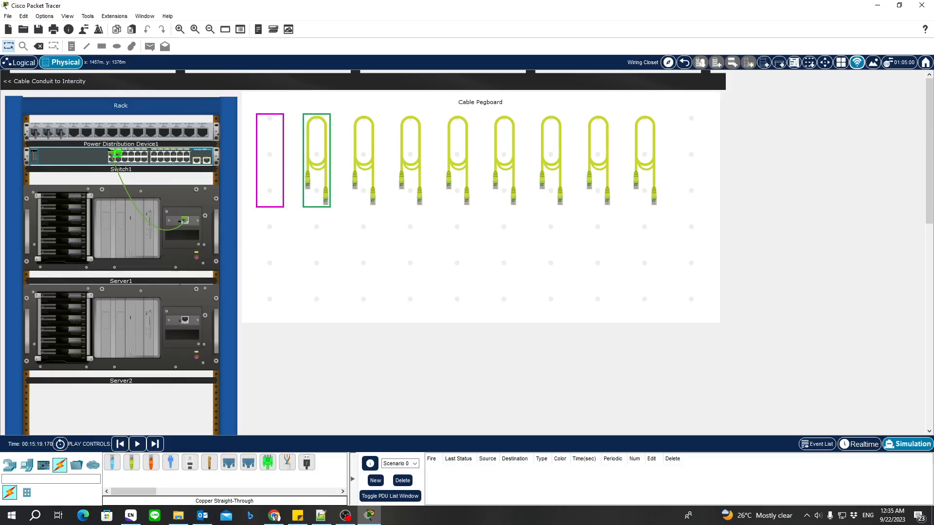
left_click(185, 321)
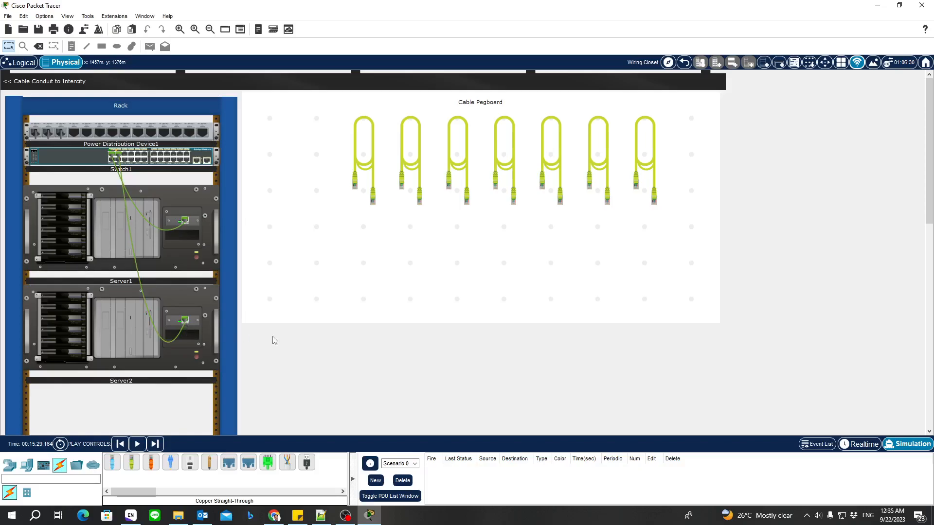
Connect a free port of the rack switch to the network port of the PC on the table with a straight-through cable
scroll(275, 340, "down", 1)
scroll(274, 340, "down", 2)
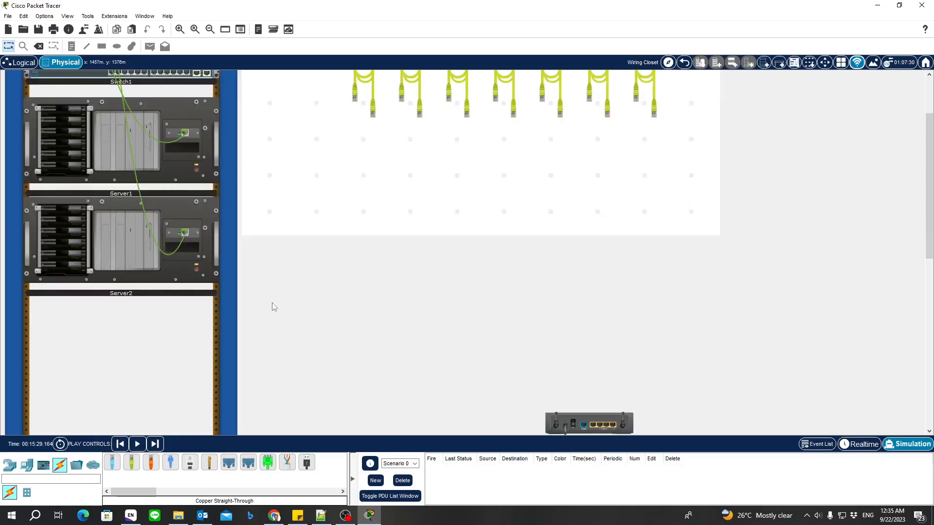
scroll(287, 277, "down", 2)
scroll(287, 277, "up", 1)
scroll(288, 278, "down", 5)
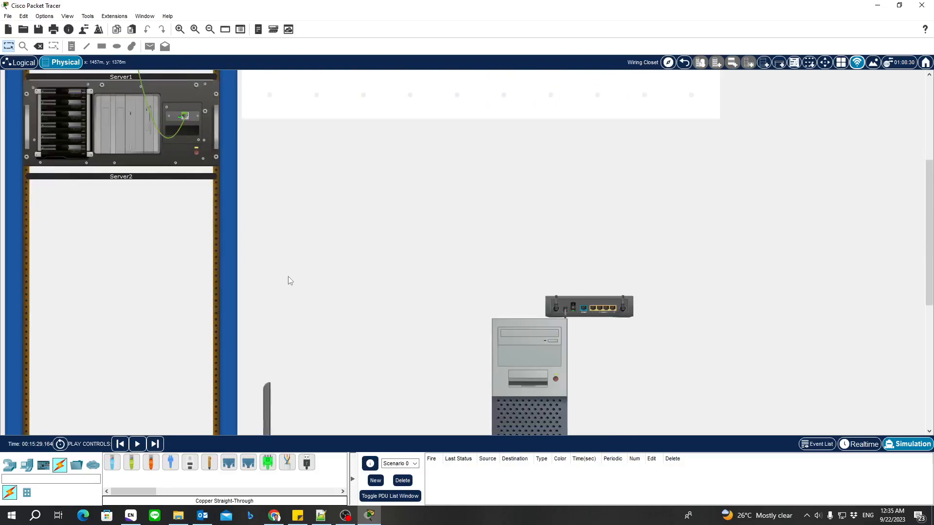
scroll(288, 276, "up", 9)
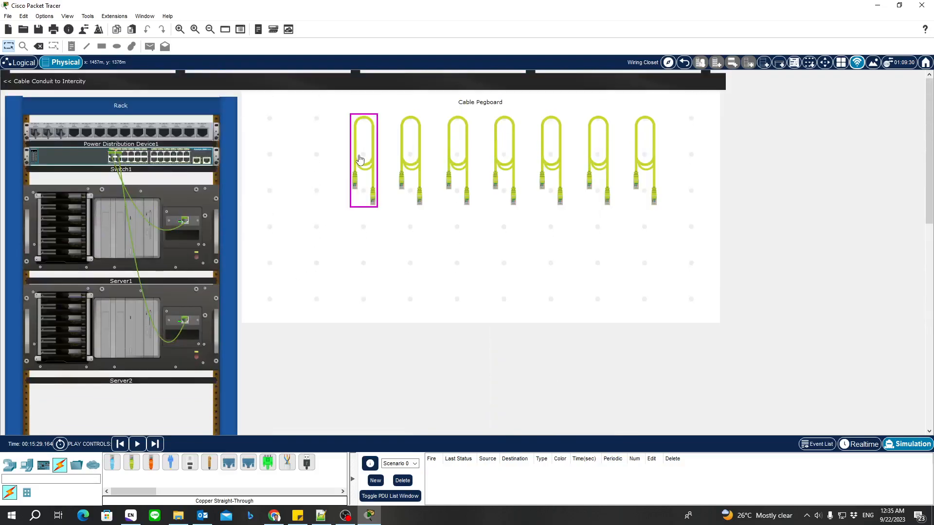
left_click(131, 154)
scroll(195, 258, "down", 10)
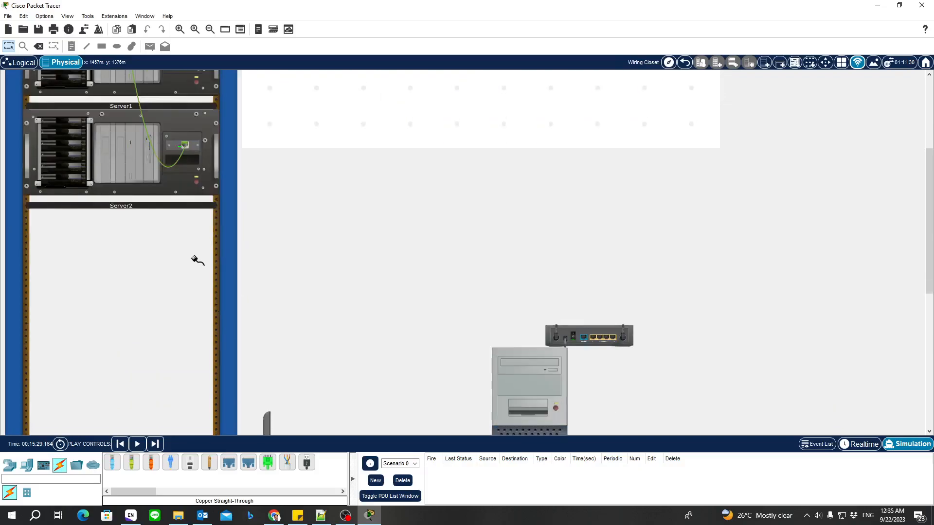
scroll(197, 261, "down", 3)
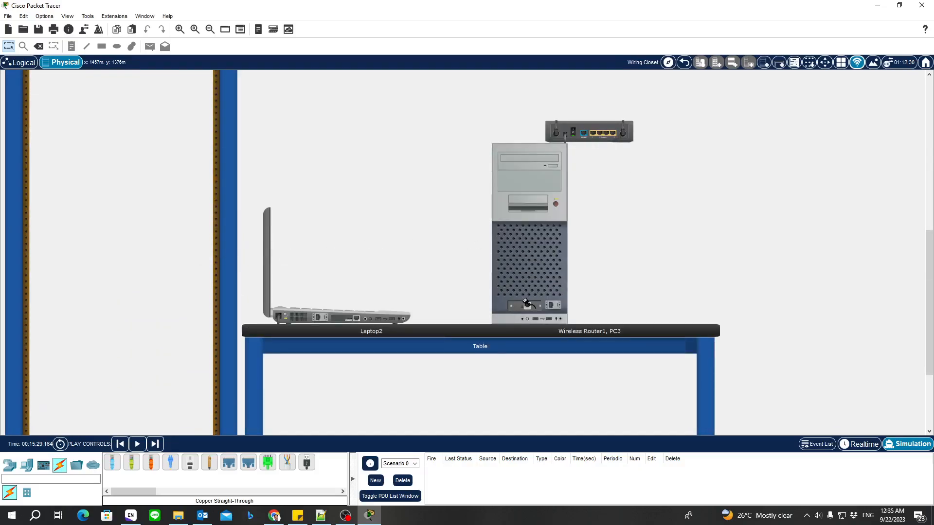
left_click(527, 304)
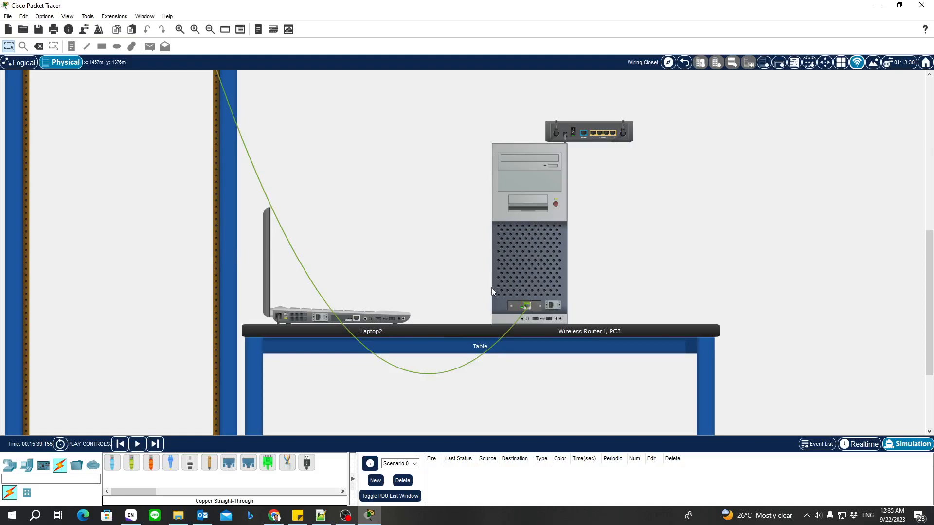
Connect the rack switch's FastEthernet0/9 port to the wireless router's first LAN port with another straight-through cable
scroll(491, 291, "up", 10)
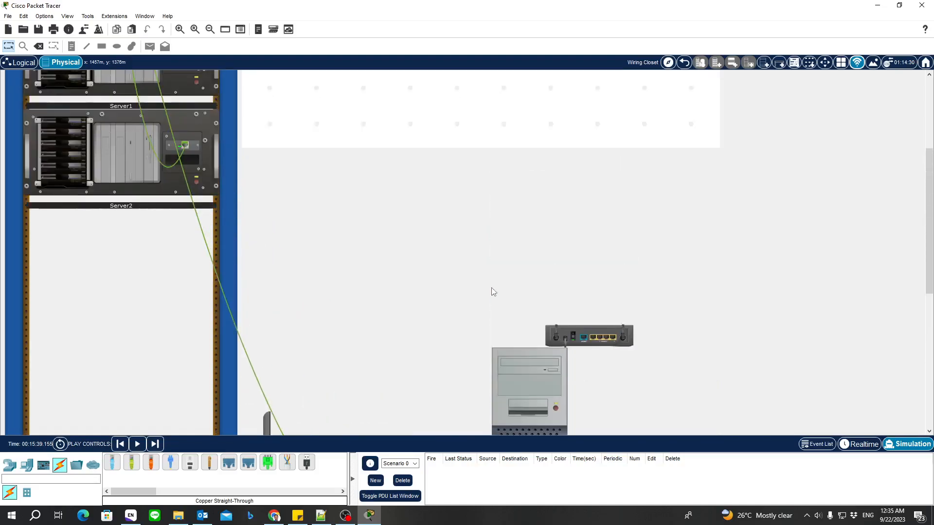
scroll(491, 291, "down", 3)
scroll(491, 291, "up", 6)
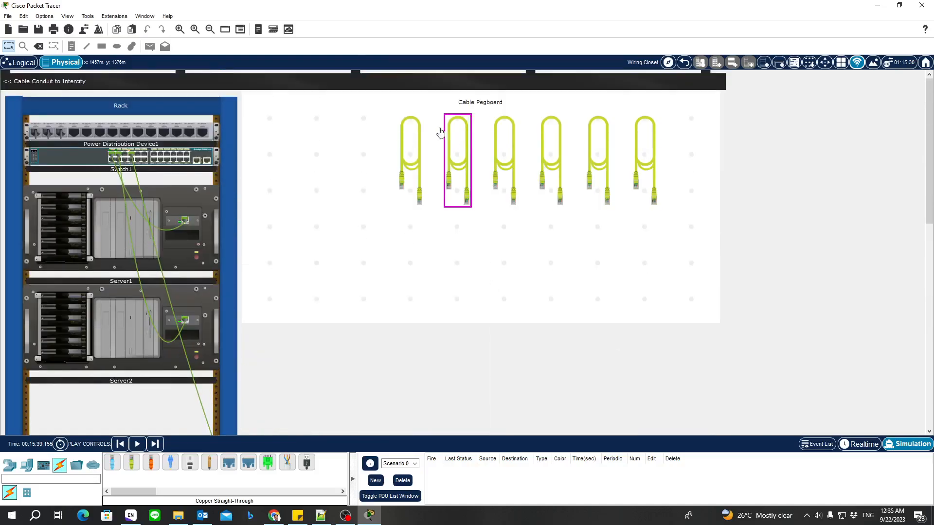
left_click(412, 129)
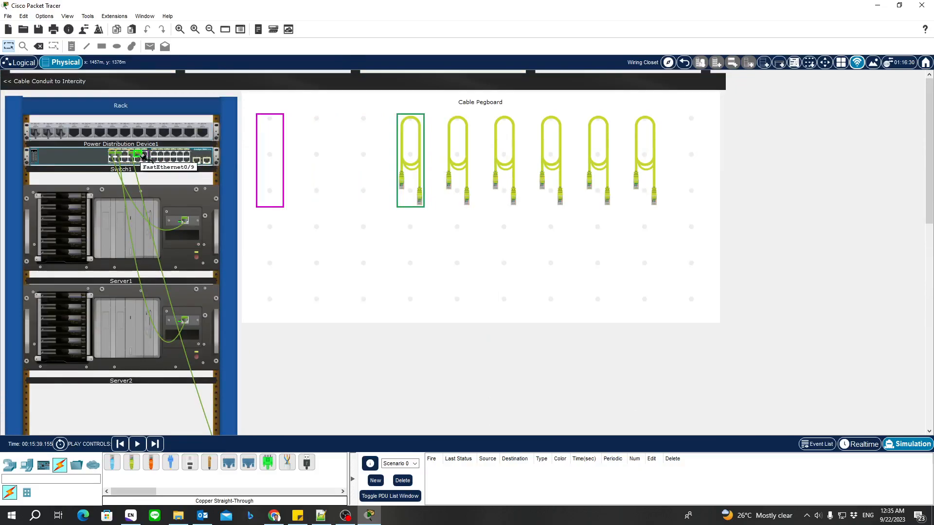
scroll(367, 288, "down", 5)
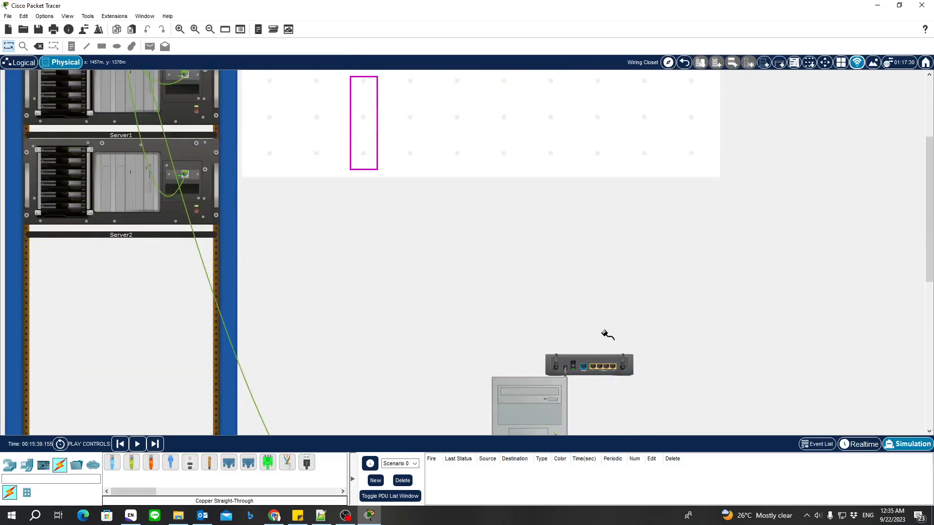
left_click(593, 367)
Replace the laptop's wired network module with the WPC300N wireless module, powering it off for the swap and back on
scroll(518, 286, "up", 3)
scroll(518, 286, "down", 8)
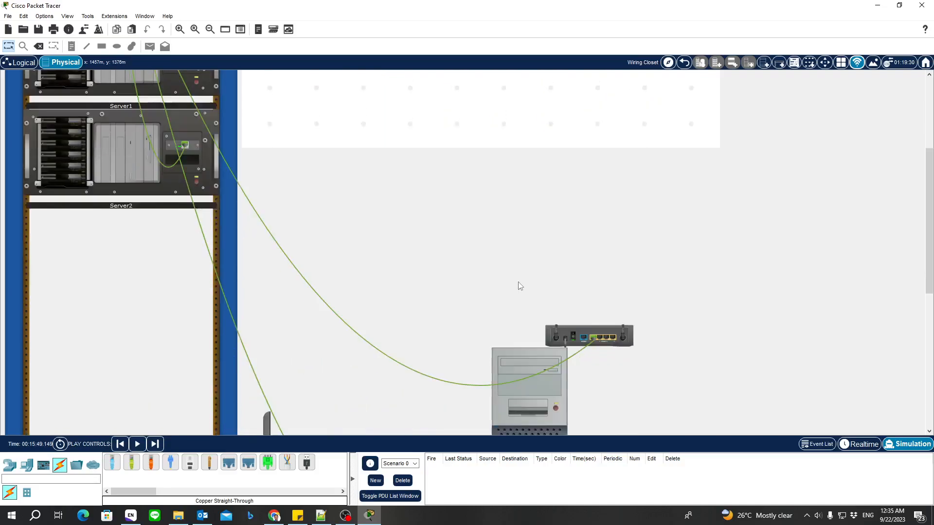
scroll(517, 282, "down", 2)
scroll(518, 282, "up", 3)
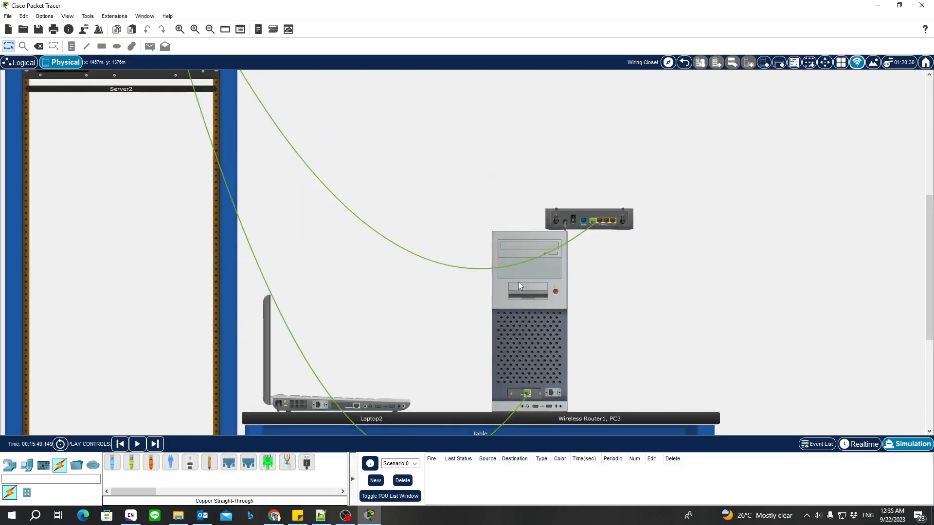
scroll(518, 281, "down", 2)
left_click(349, 348)
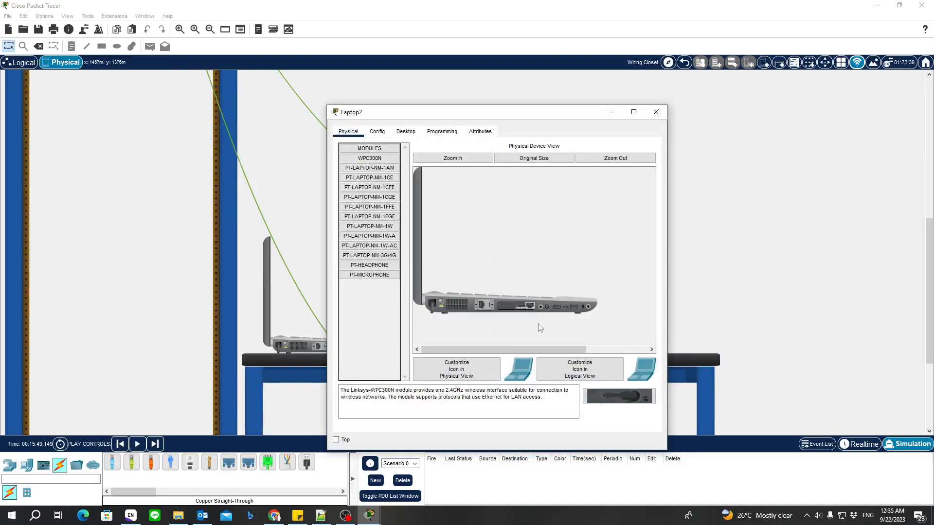
left_click(440, 301)
left_click_drag(520, 305, 365, 295)
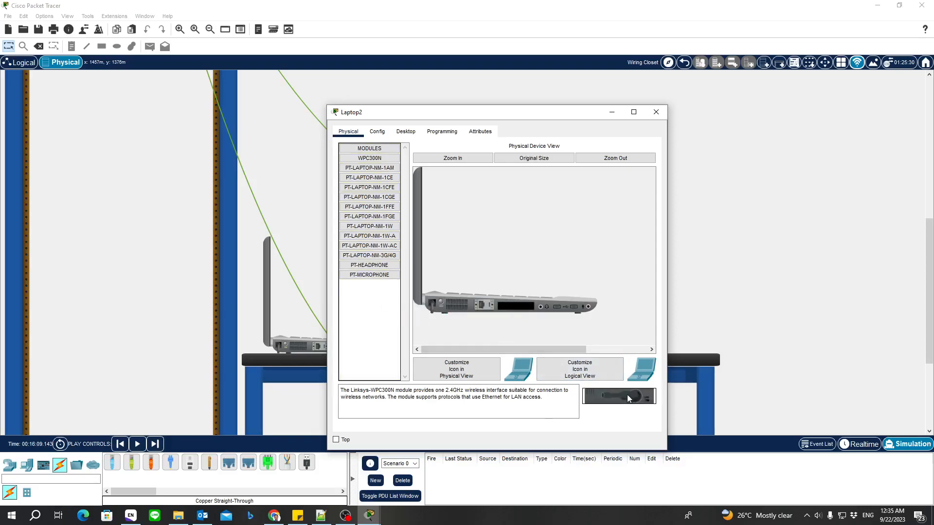
left_click_drag(626, 395, 520, 310)
left_click(440, 302)
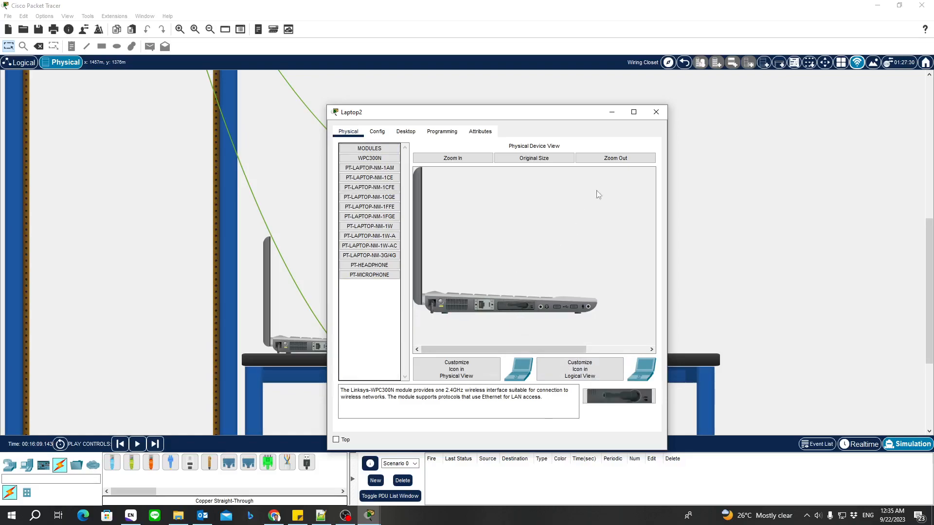
left_click(656, 112)
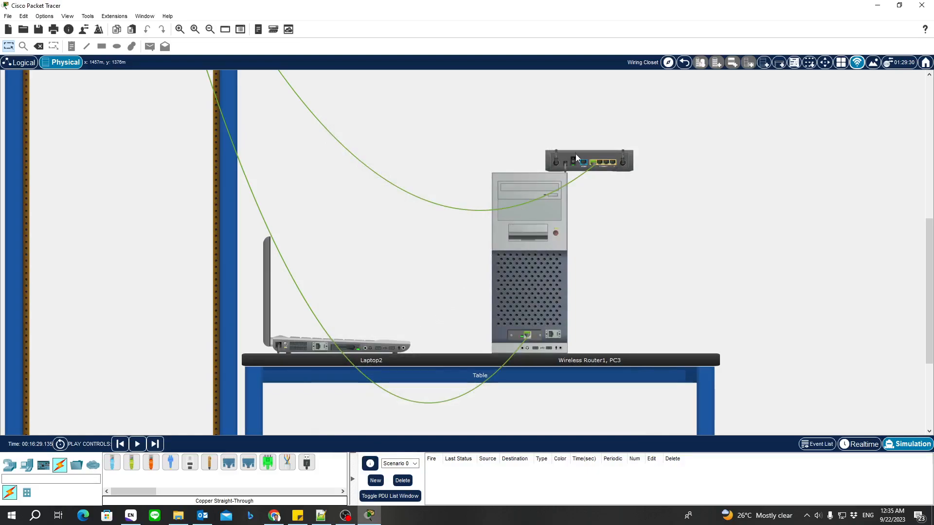
left_click(597, 158)
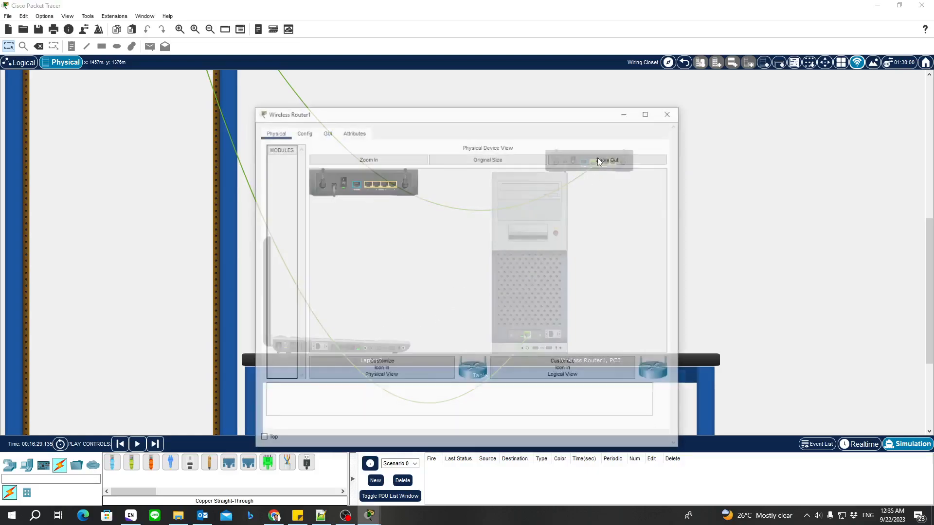
left_click(302, 131)
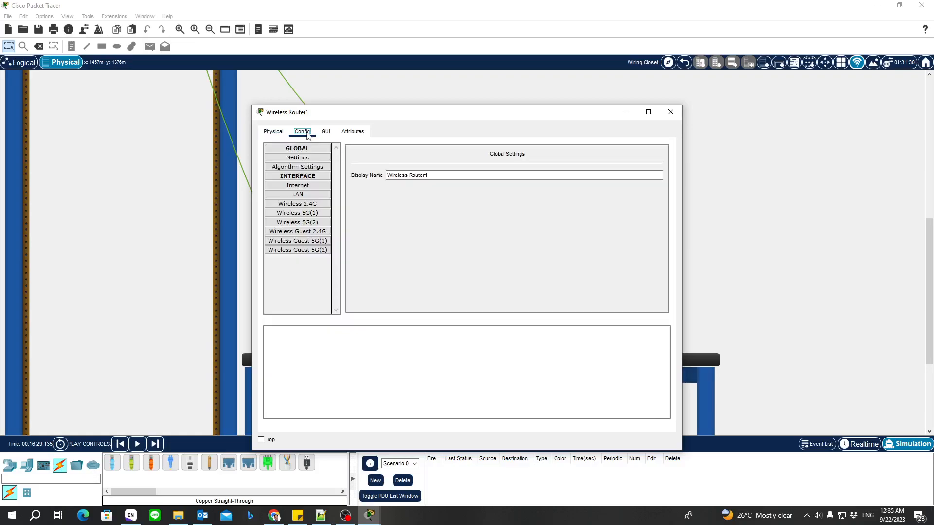
left_click(297, 195)
left_click(298, 204)
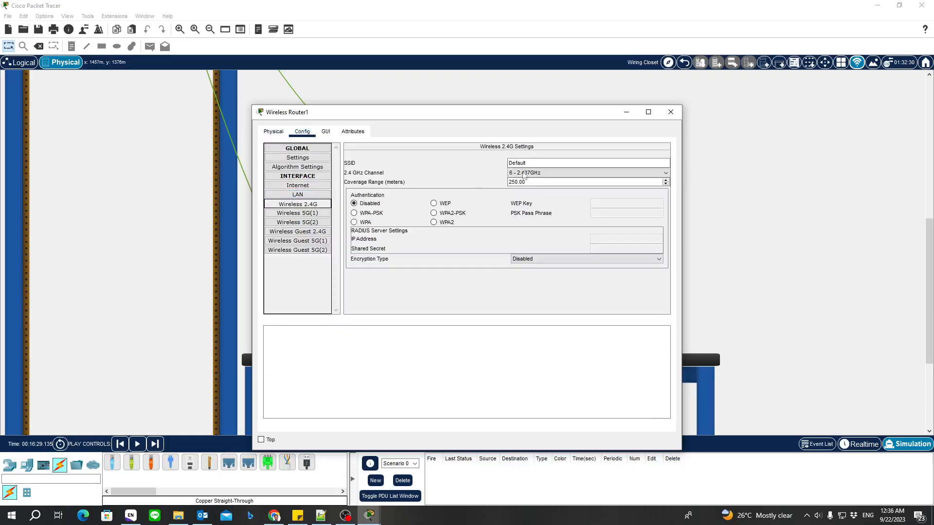
left_click(670, 113)
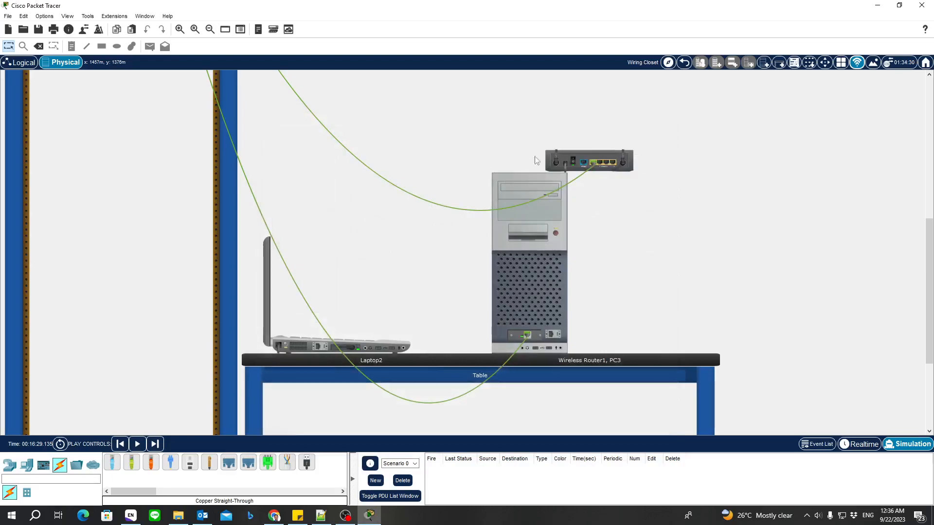
Set the SSID of the wireless router's 2.4 GHz network to TomWiFi
left_click(576, 162)
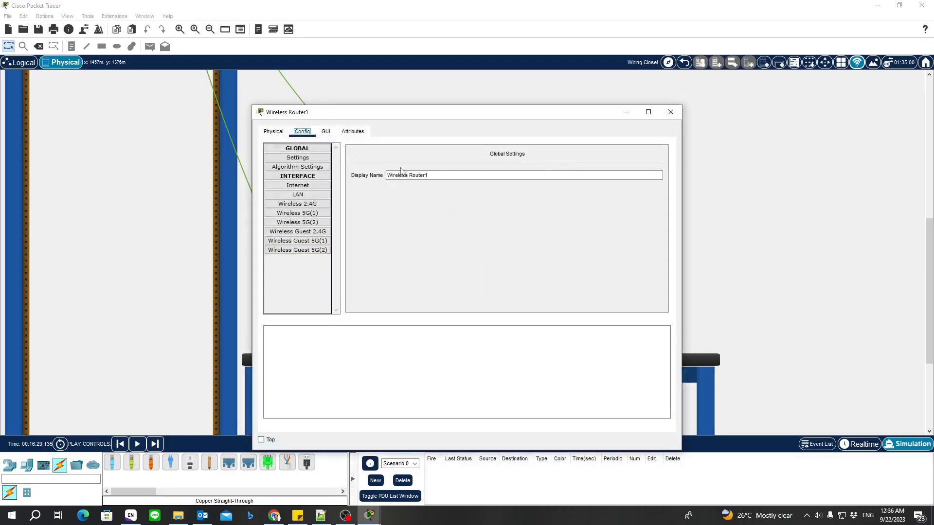
left_click(298, 195)
left_click(297, 204)
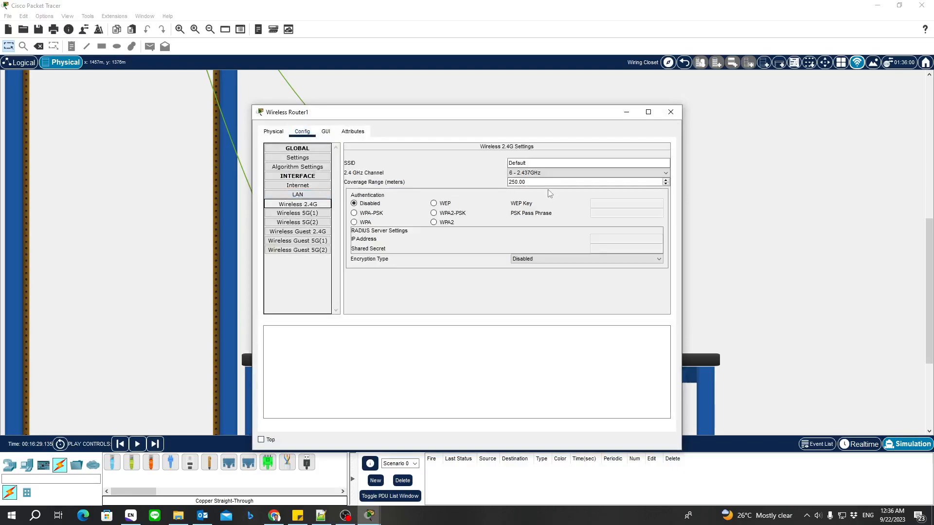
type("TomeW")
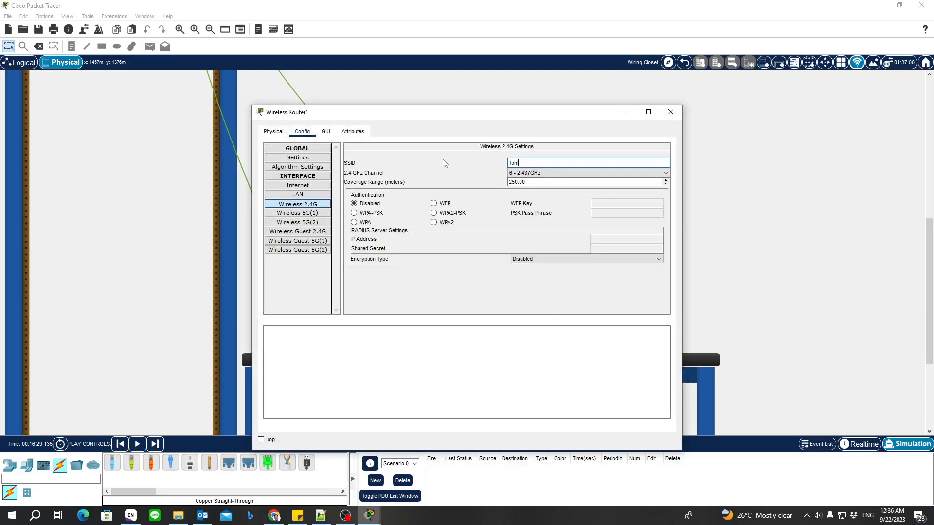
key("BackSpace")
key("BackSpace")
type("WiFi")
key("ctrl+a")
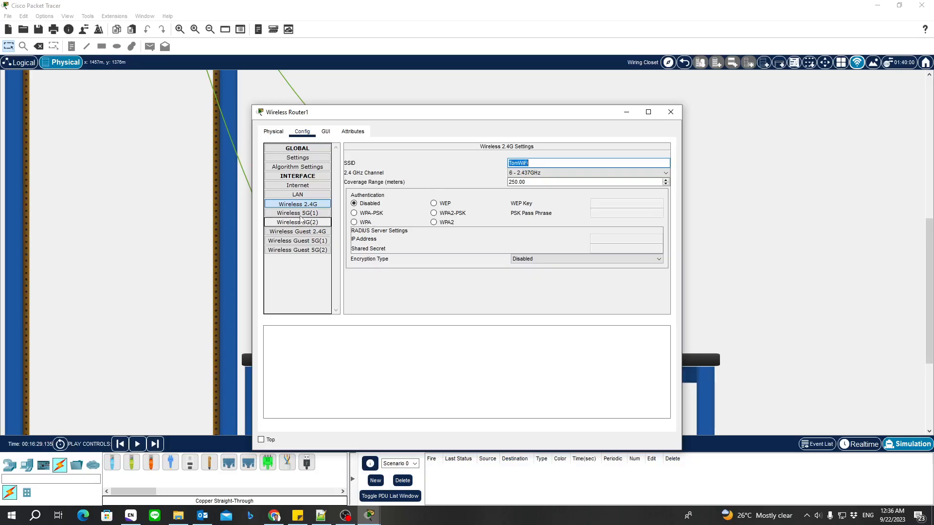
Set the wireless router's LAN IPv4 address to 192.168.1.1
left_click(302, 195)
left_click(532, 175)
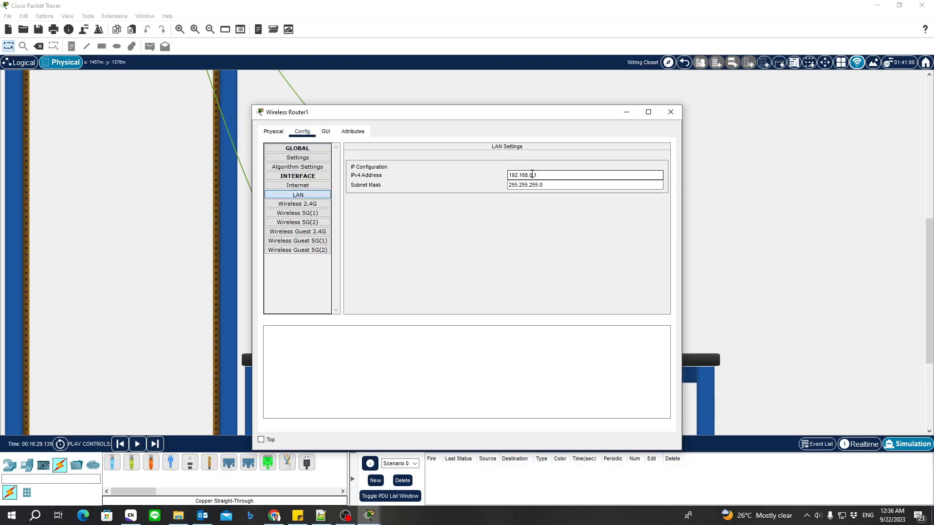
type("1")
left_click(563, 177)
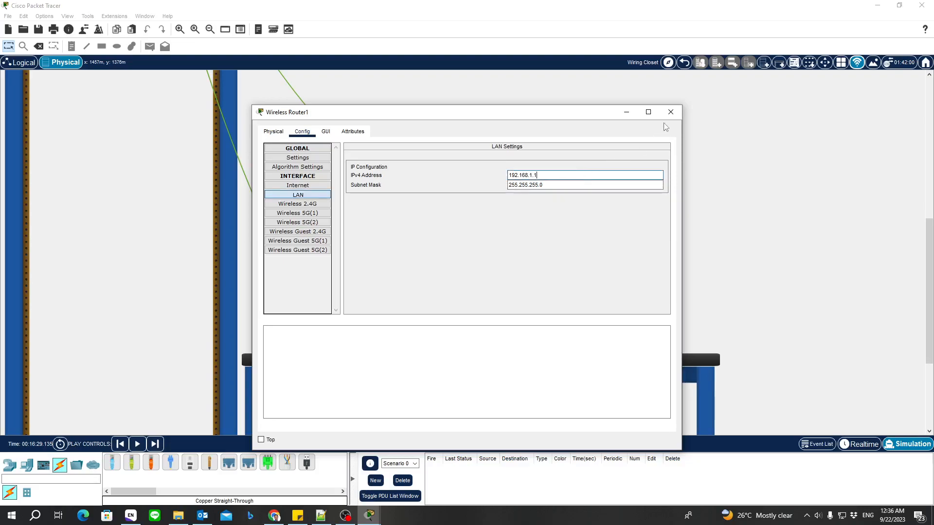
Review the wireless router's basic setup page, including its router IP and DHCP server settings
left_click(327, 133)
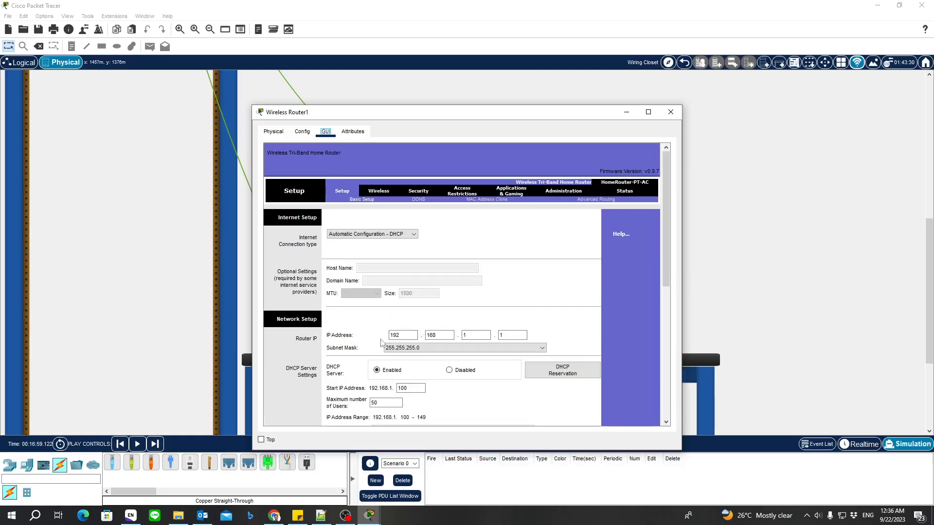
scroll(387, 363, "down", 4)
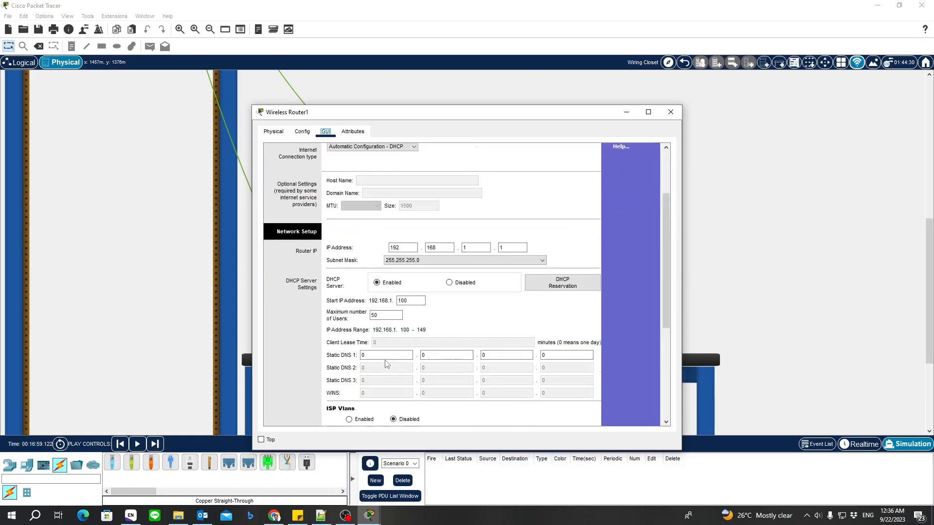
scroll(386, 364, "up", 4)
left_click(388, 190)
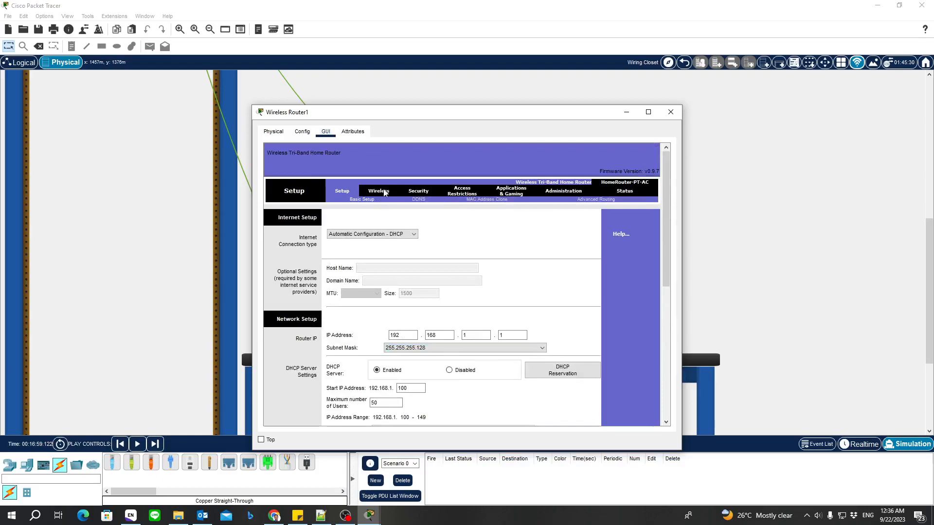
left_click(420, 191)
left_click(457, 192)
left_click(343, 191)
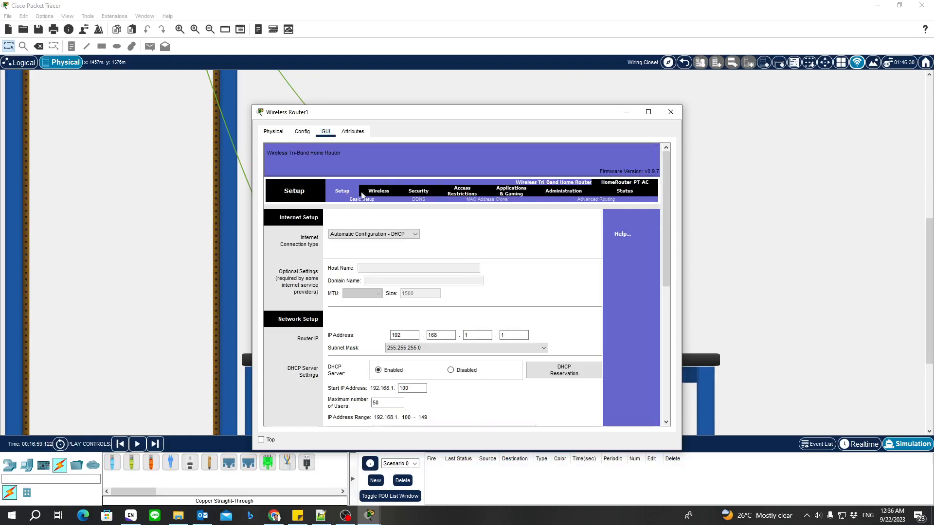
scroll(314, 364, "down", 3)
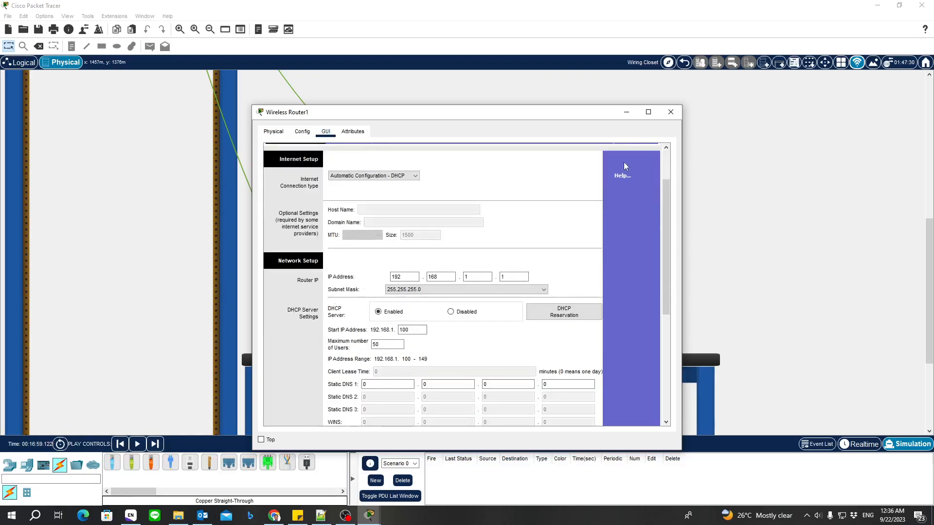
Set the SSID of Laptop2's Wireless0 interface to TomWiFi
left_click(669, 113)
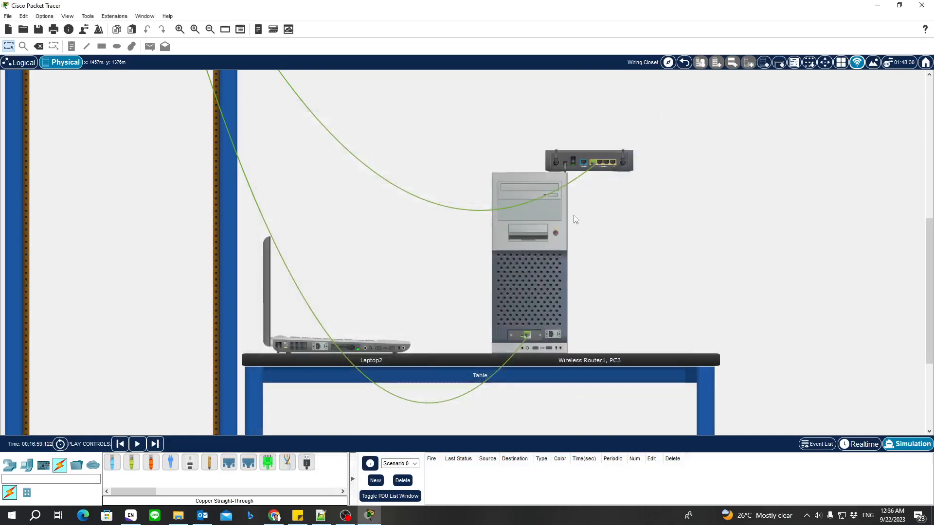
left_click(298, 344)
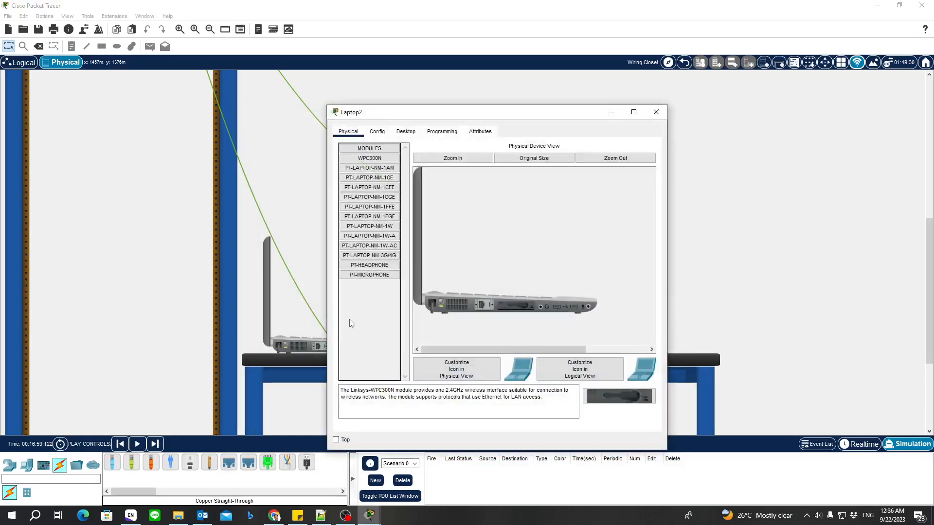
left_click(378, 132)
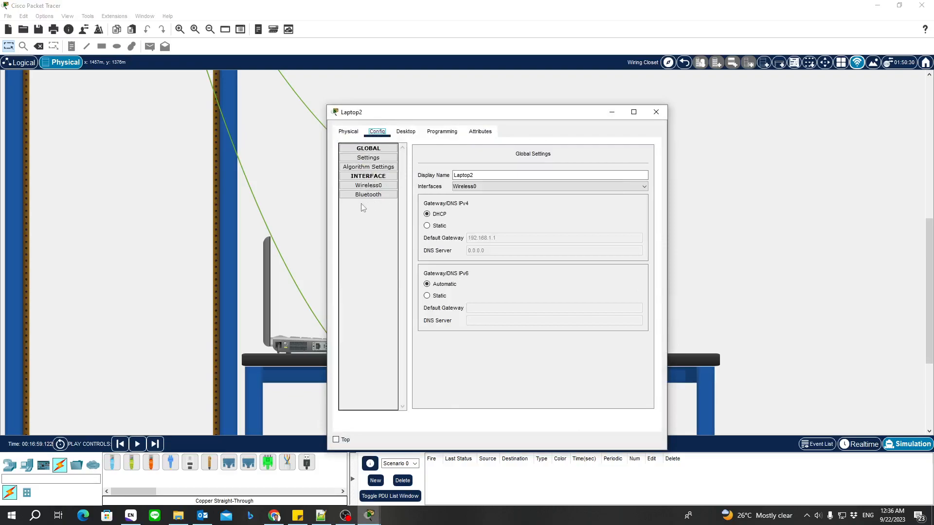
left_click(365, 186)
type("TomWiFi")
Give Laptop2's Wireless0 interface the static IPv4 address 192.168.1.5 with subnet mask 255.255.255.0
left_click(421, 315)
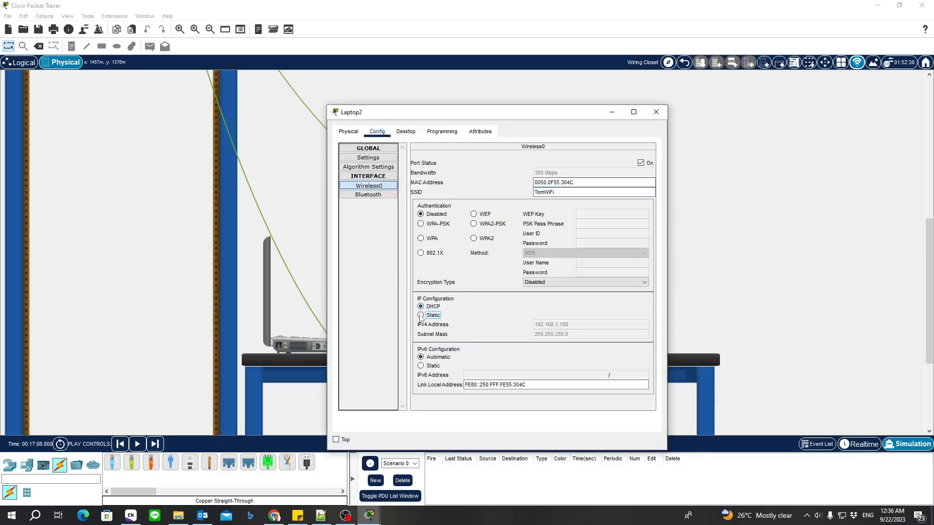
left_click(581, 326)
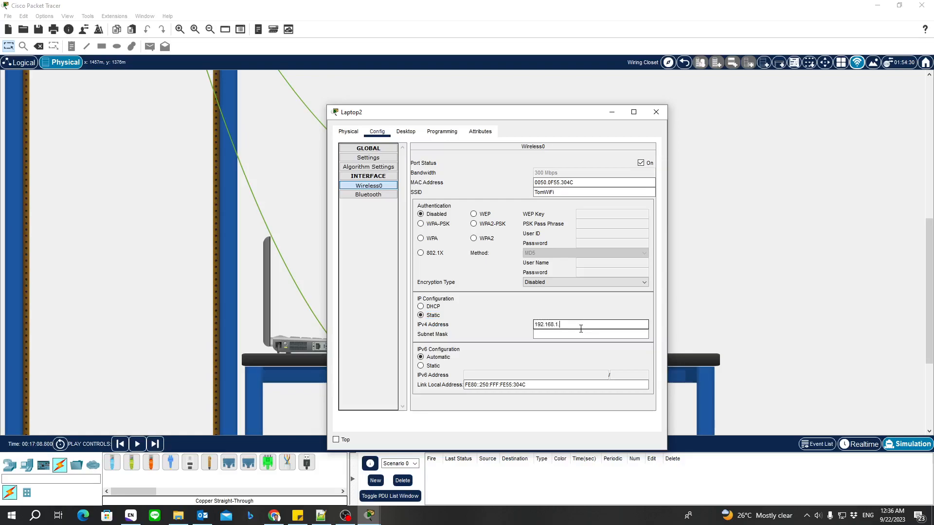
left_click(581, 334)
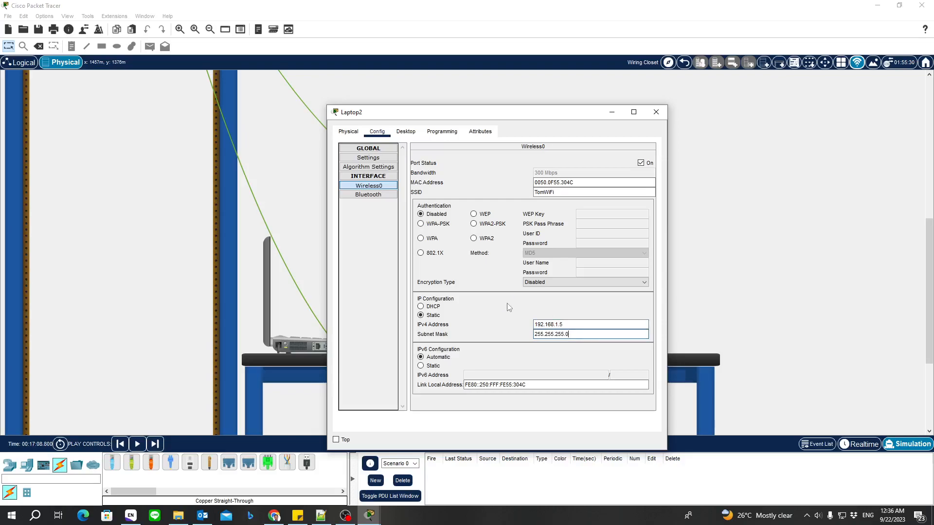
left_click(655, 112)
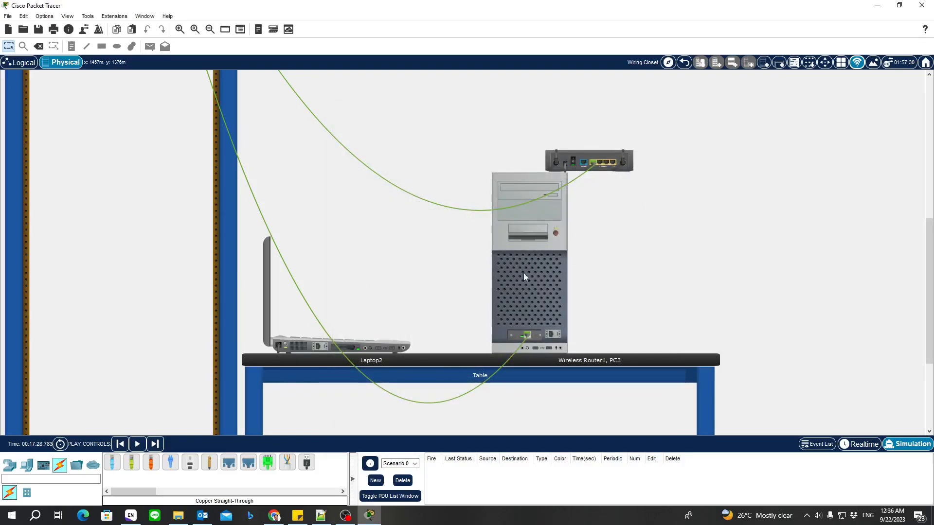
In the logical workspace, spread Wireless Router1, Server1 and Laptop2 apart from the overlapping devices around Switch1
scroll(361, 359, "down", 1)
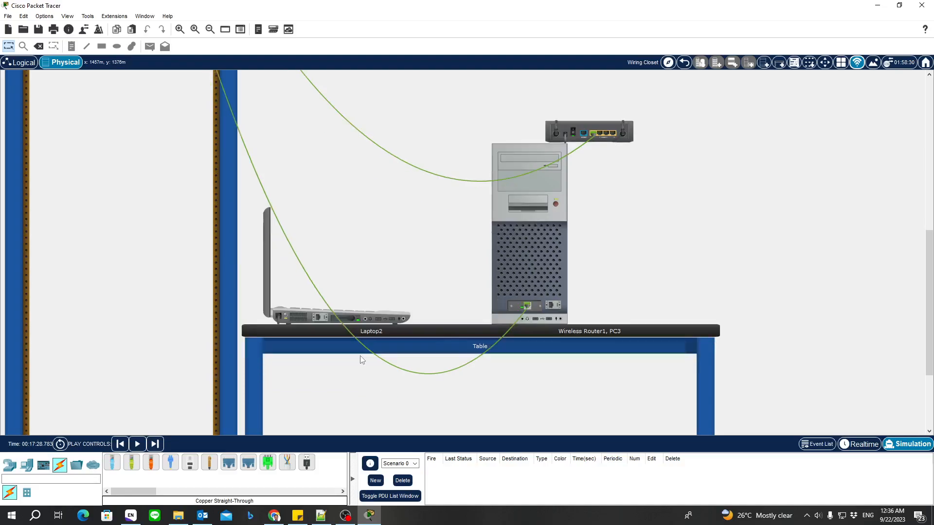
scroll(362, 359, "down", 2)
scroll(362, 360, "up", 3)
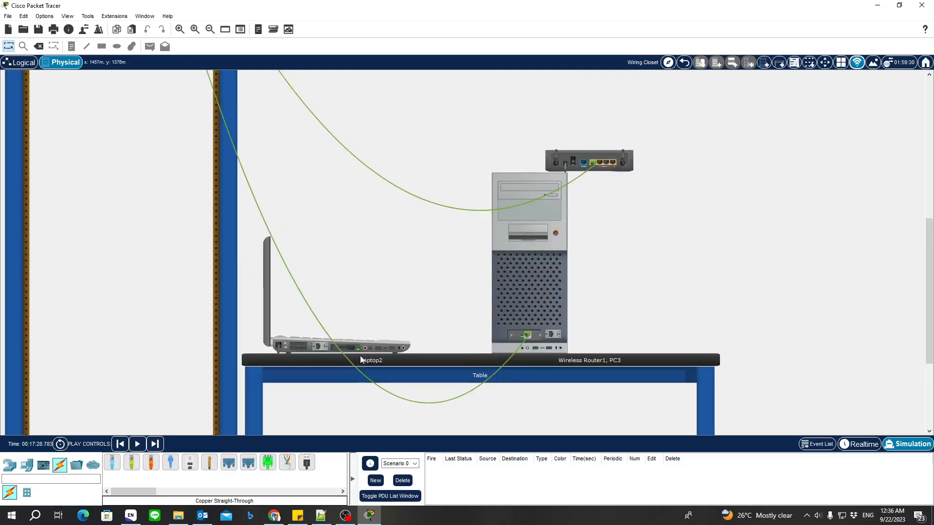
scroll(361, 319, "up", 10)
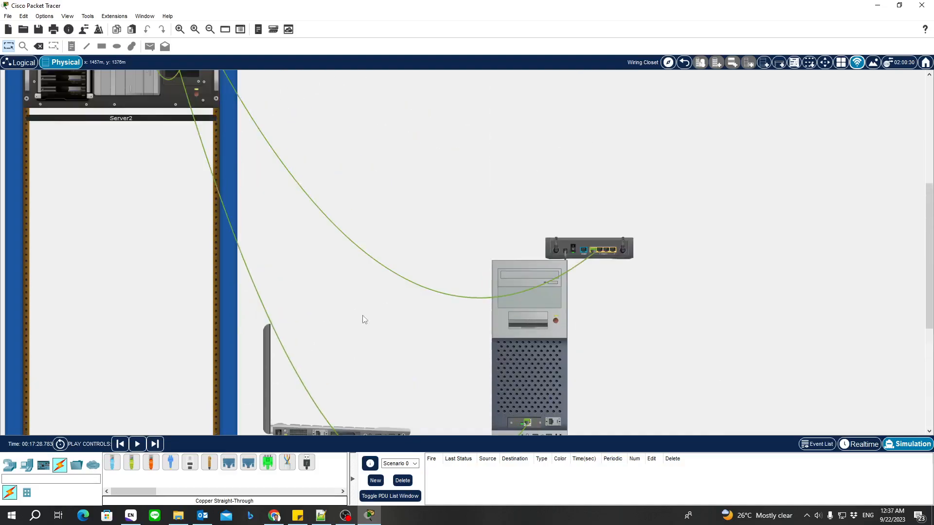
scroll(166, 158, "up", 2)
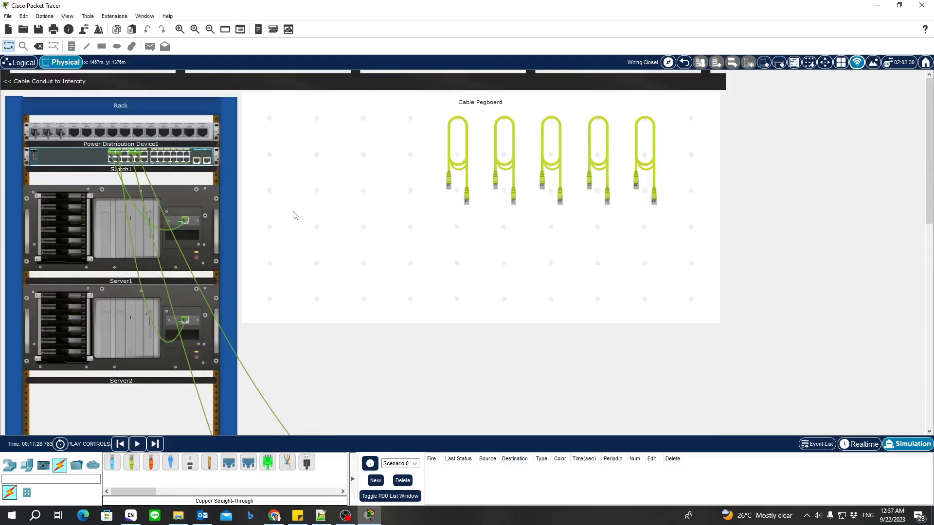
left_click(23, 64)
left_click_drag(78, 150, 155, 117)
left_click_drag(67, 126, 167, 85)
left_click_drag(62, 170, 46, 198)
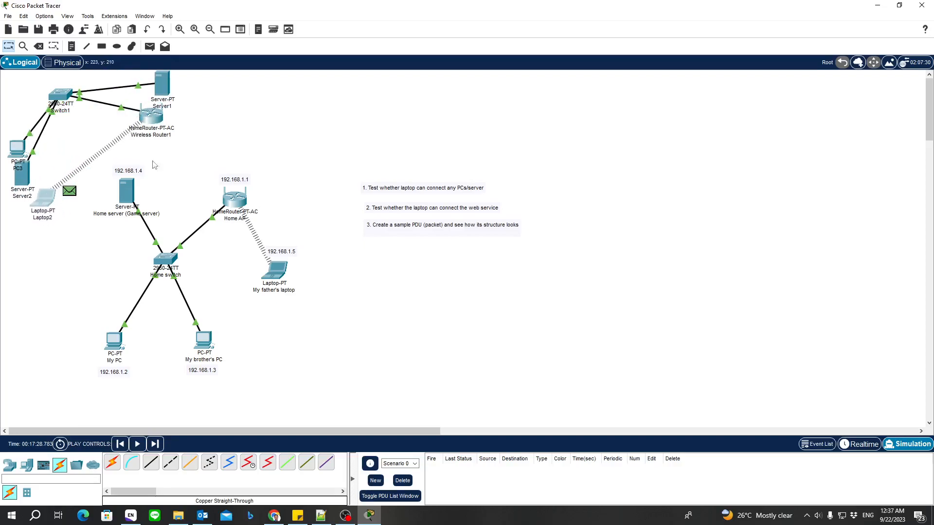
Select the whole home network with its IP labels and task notes and move it away from the wiring closet devices
left_click_drag(592, 146, 96, 416)
key("Right")
key("Right")
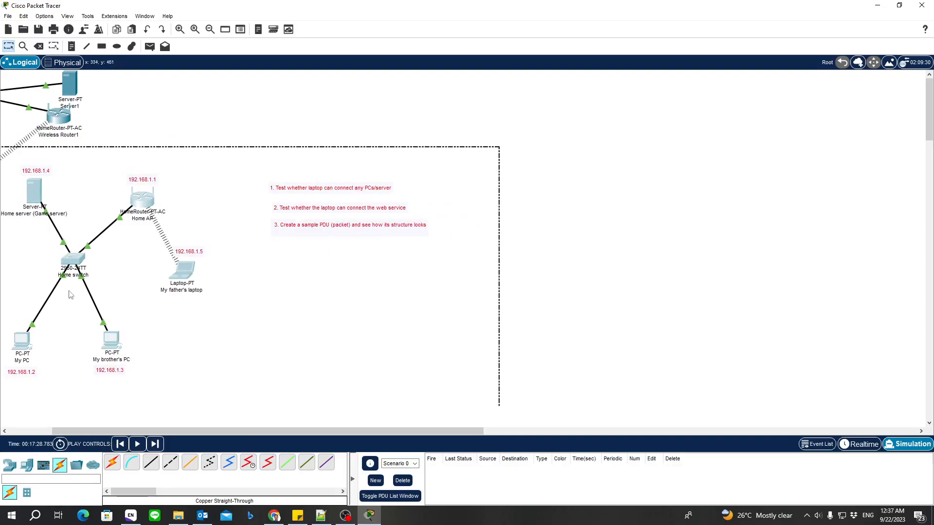
left_click_drag(23, 182, 208, 189)
left_click_drag(209, 168, 208, 167)
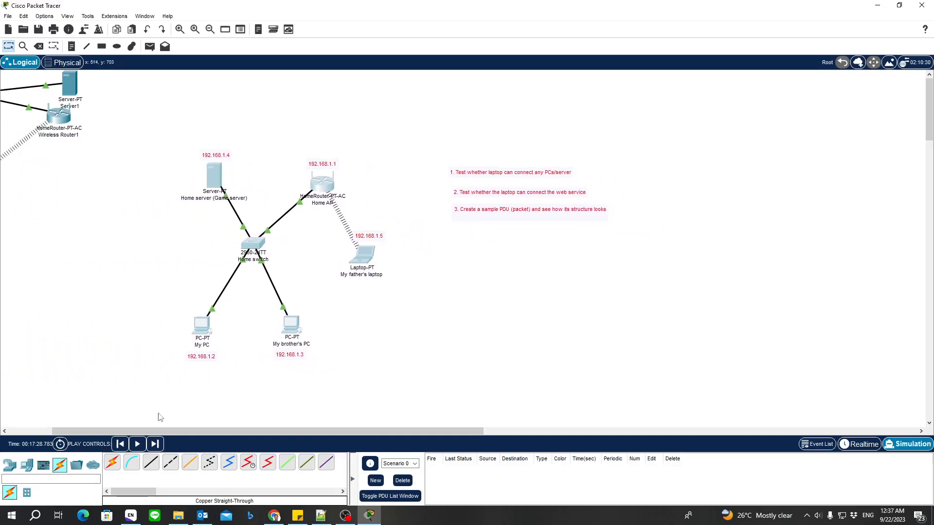
Select all the wiring closet devices and move the group down beside the home network
left_click_drag(159, 426, 25, 415)
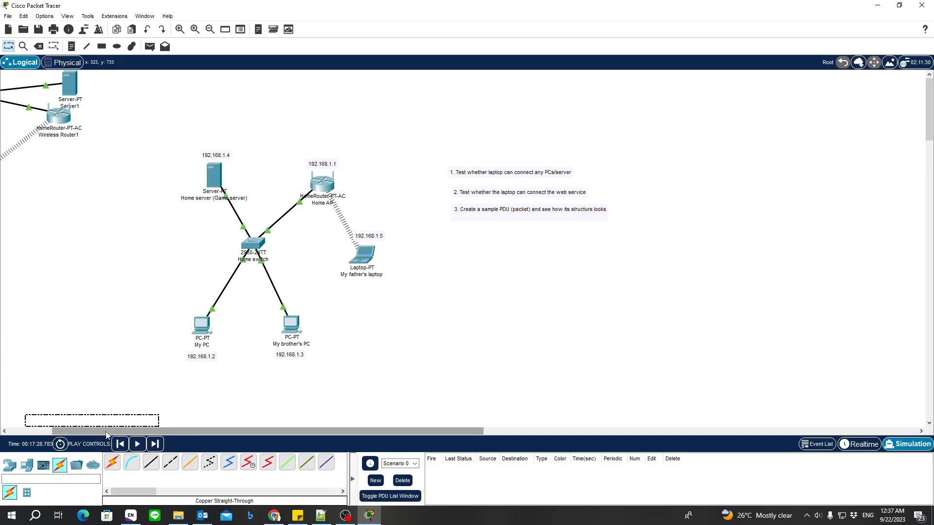
left_click_drag(100, 436, 57, 436)
left_click_drag(7, 72, 244, 250)
left_click_drag(149, 119, 151, 217)
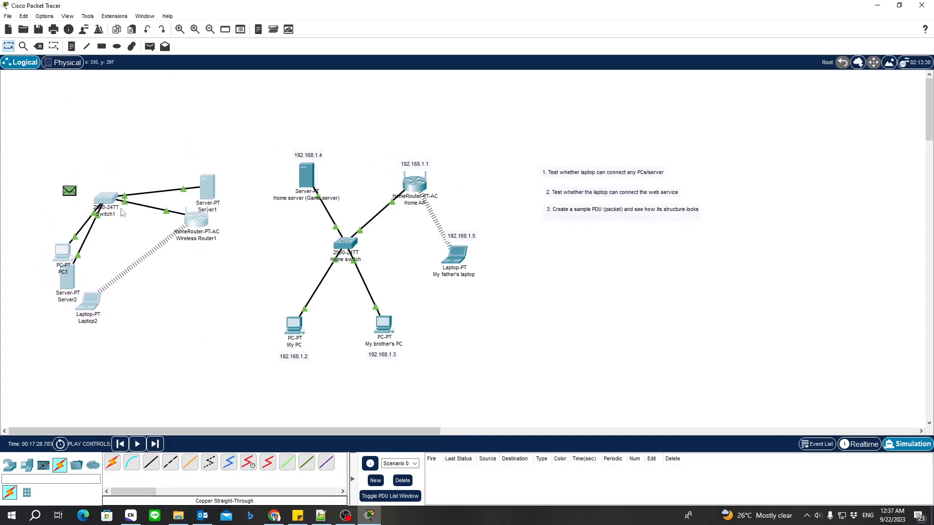
Arrange PC3, Server1, Server2 and Wireless Router1 in a star around Switch1, with Laptop2 beneath the wireless router
left_click_drag(66, 249, 45, 222)
left_click_drag(67, 278, 128, 287)
left_click_drag(53, 246, 97, 260)
left_click_drag(40, 218, 33, 215)
left_click_drag(189, 161, 114, 109)
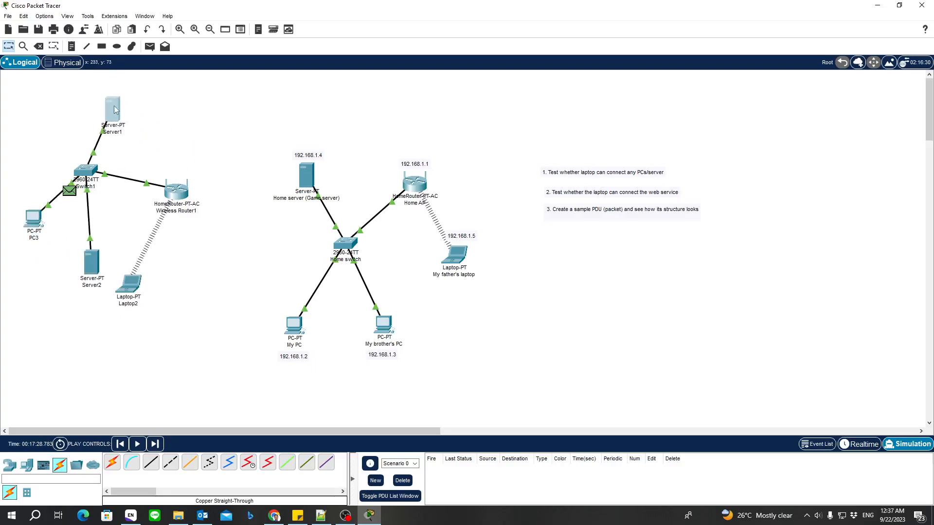
left_click_drag(78, 190, 100, 190)
left_click_drag(174, 203, 193, 196)
left_click_drag(138, 283, 206, 236)
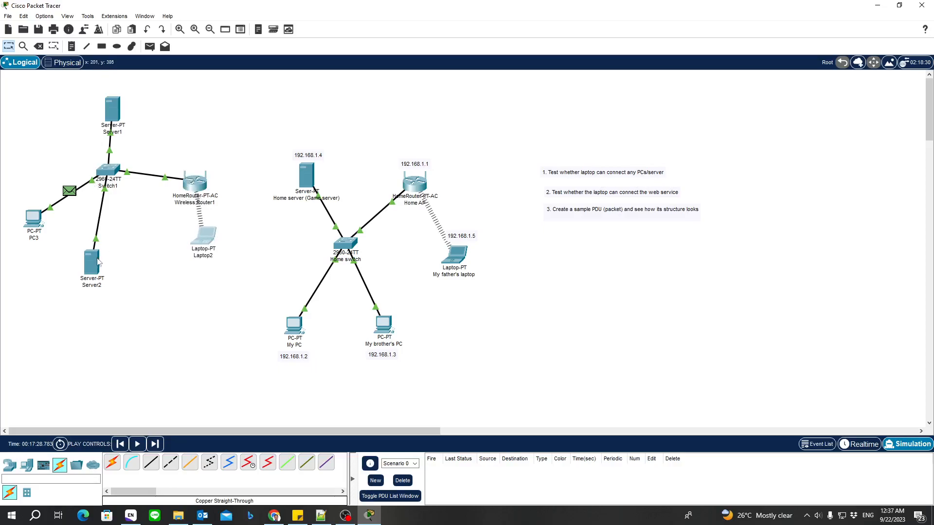
left_click_drag(99, 262, 115, 256)
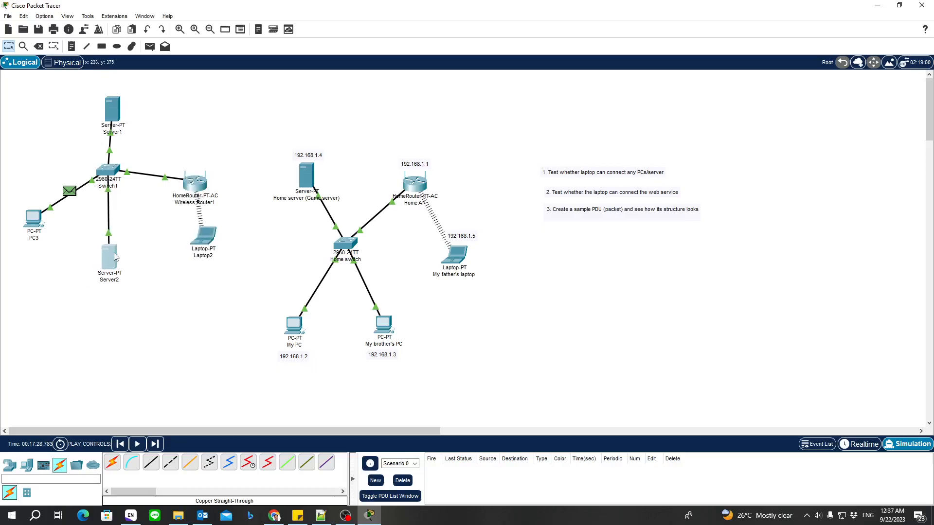
Compare the logical topology with the racked switch and servers and the table devices in the physical wiring closet
left_click(68, 64)
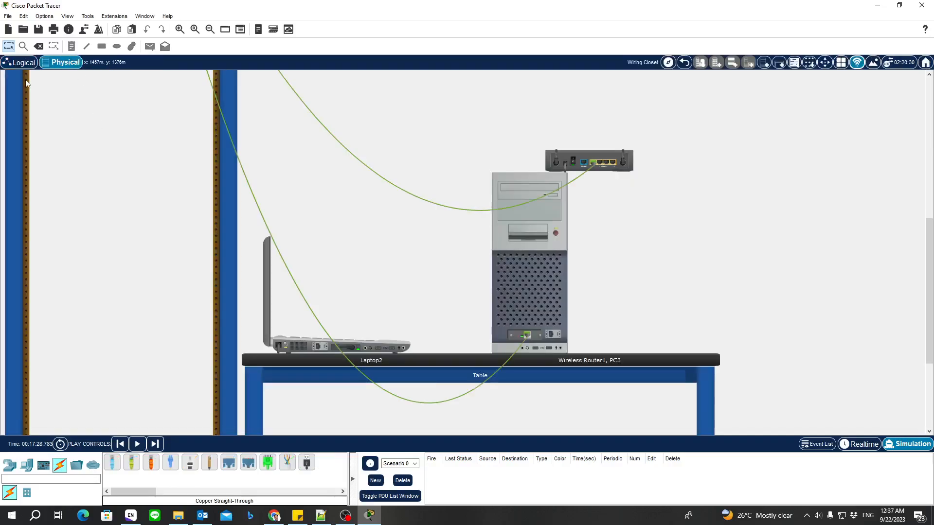
left_click(17, 63)
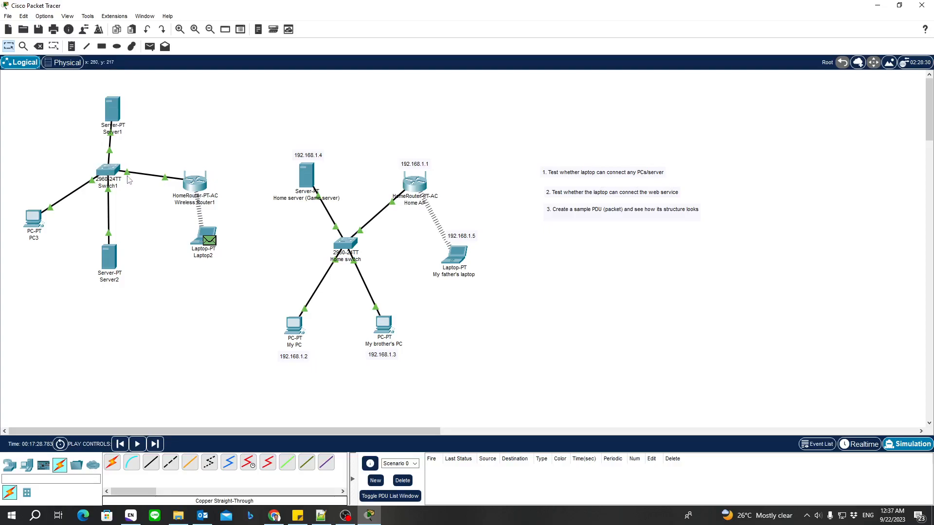
left_click(61, 62)
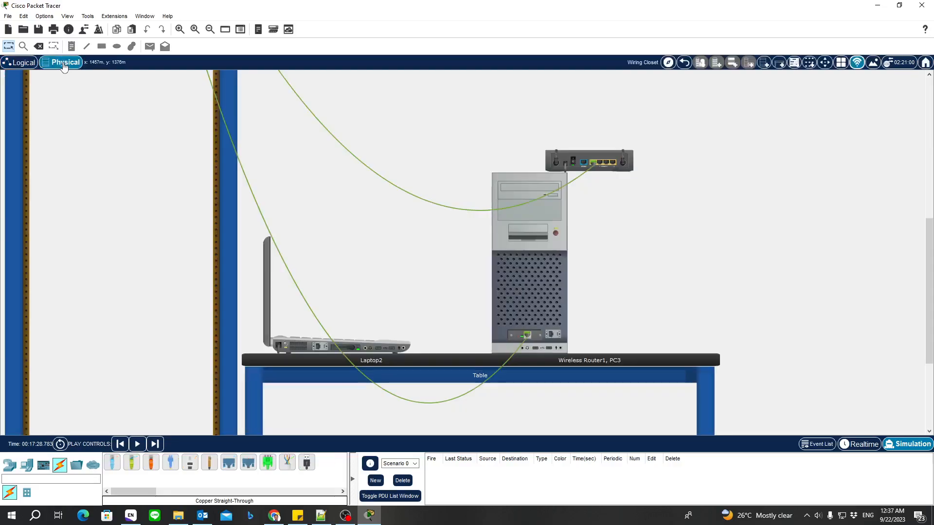
scroll(104, 200, "up", 2)
scroll(103, 197, "up", 6)
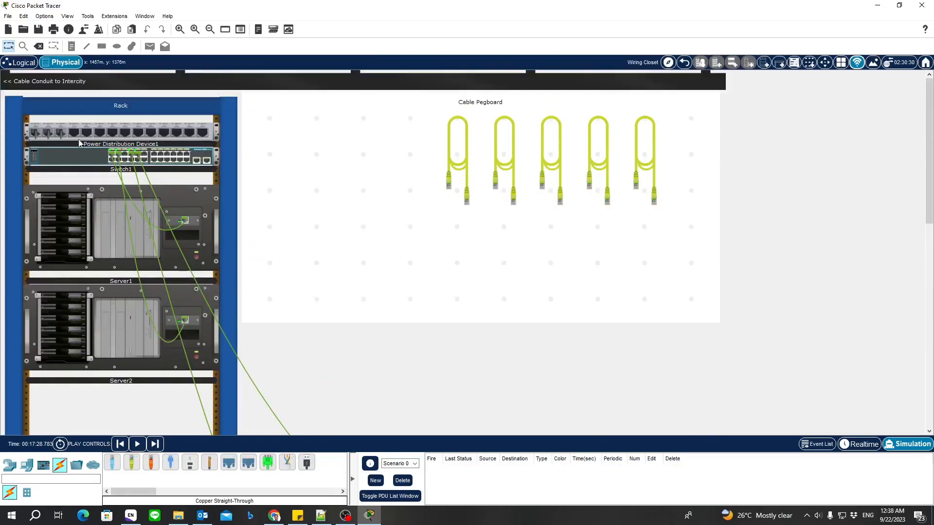
scroll(187, 247, "down", 1)
scroll(298, 305, "down", 7)
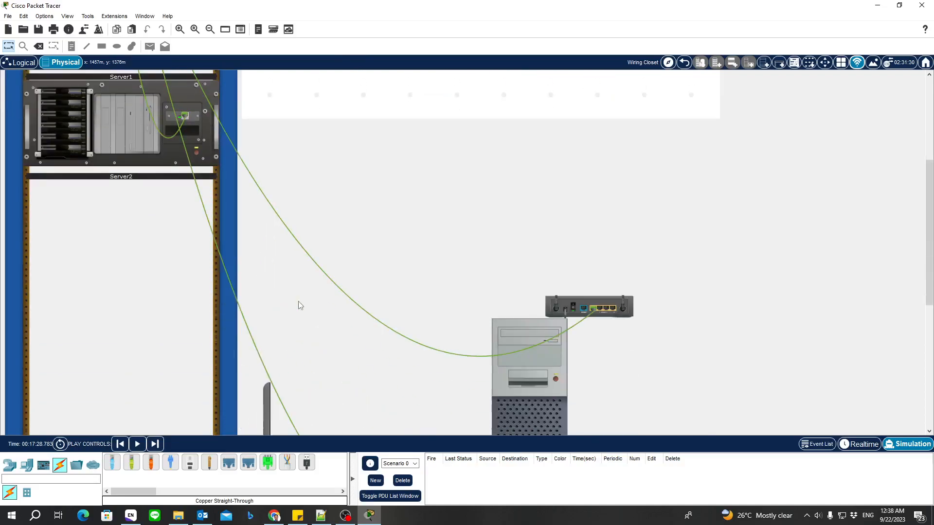
scroll(301, 300, "up", 2)
scroll(301, 299, "up", 8)
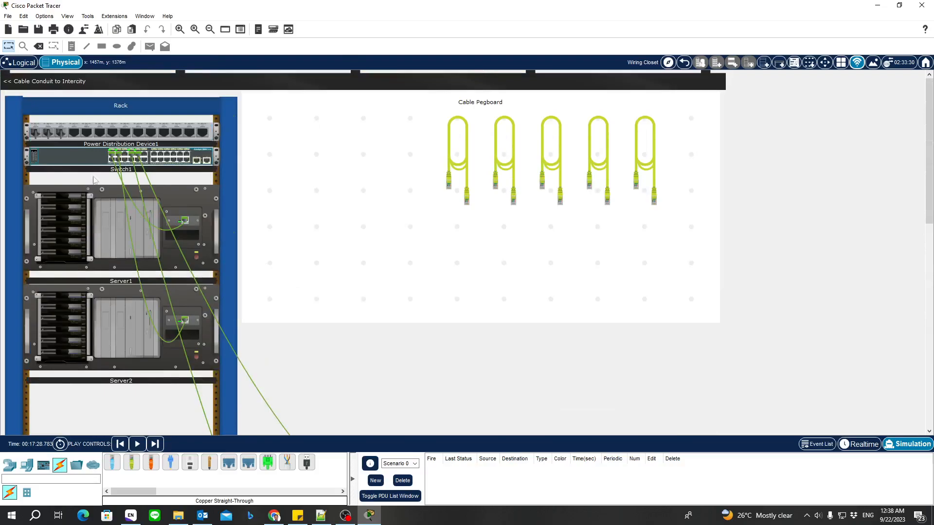
View the Intercity map, reopen the Wiring Closet in Home City to examine its rack, and return to the logical workspace
left_click(684, 63)
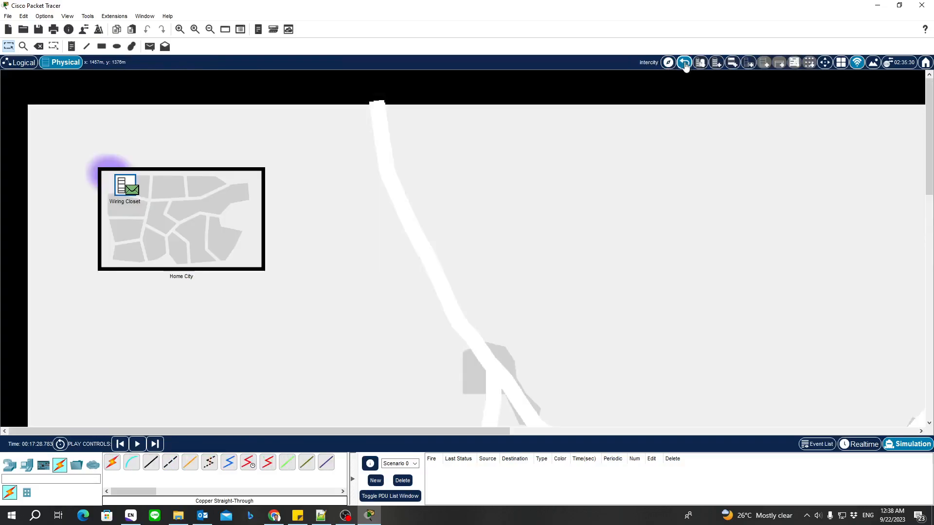
left_click(125, 185)
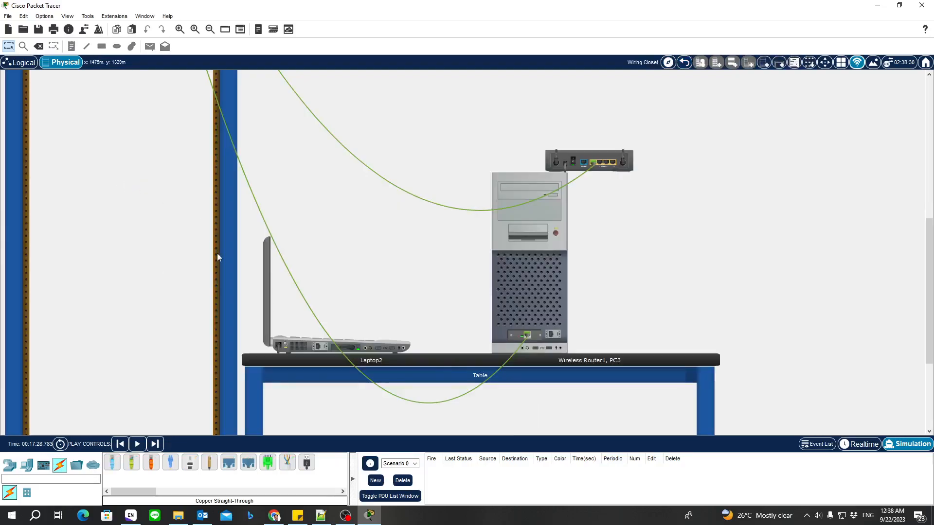
scroll(216, 243, "up", 5)
scroll(179, 245, "up", 2)
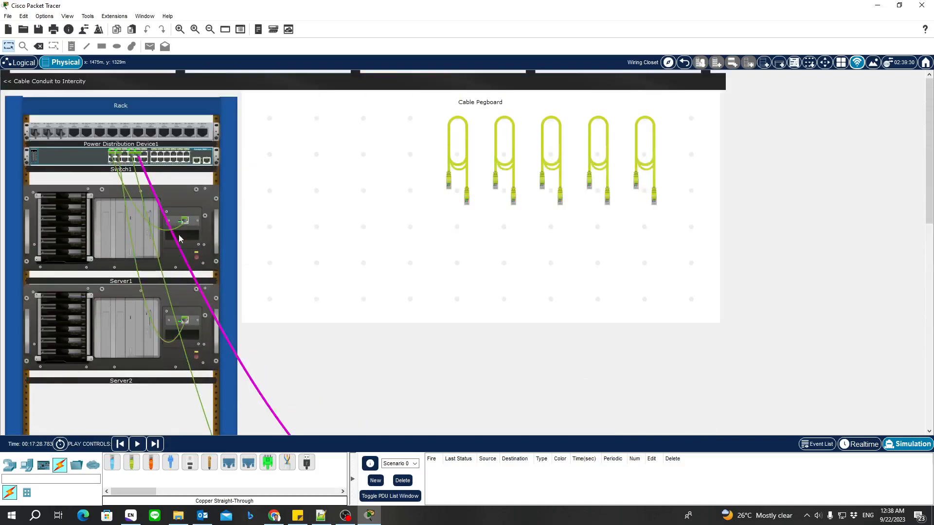
left_click(20, 66)
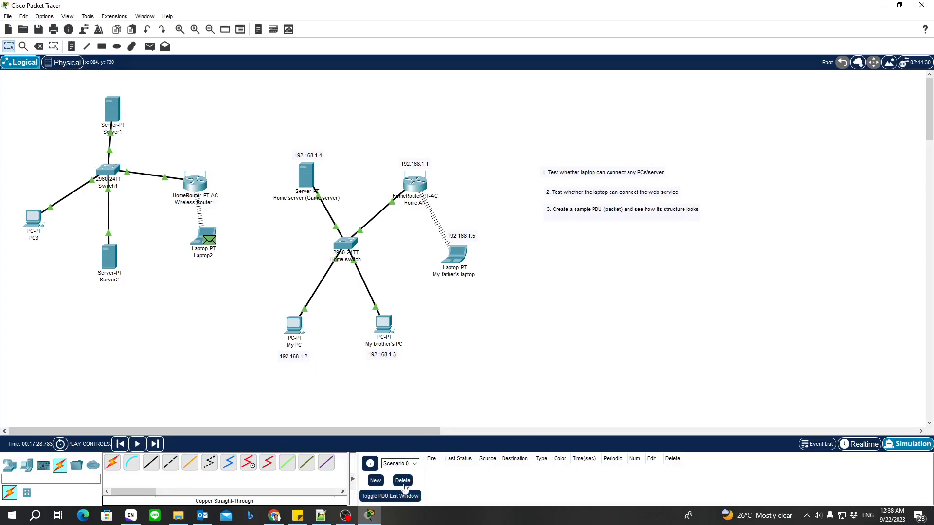
left_click(345, 517)
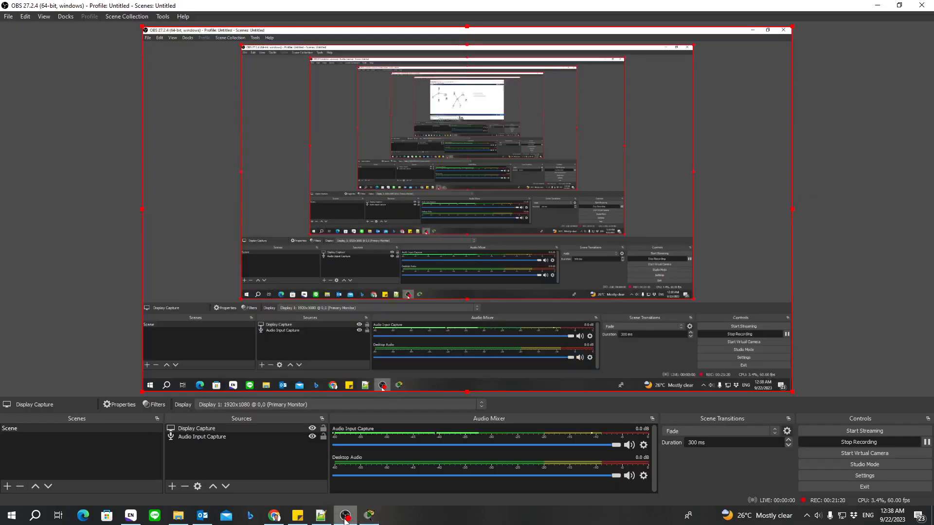
left_click(347, 517)
left_click(354, 516)
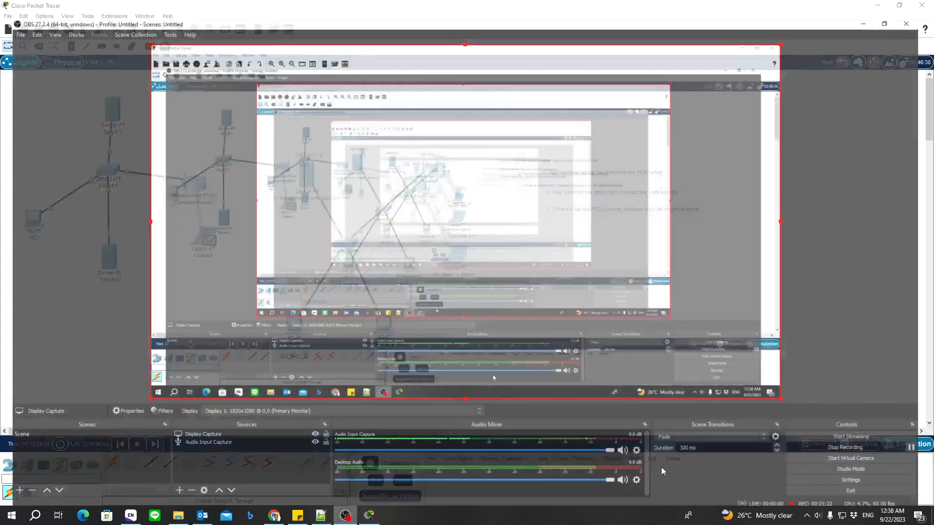